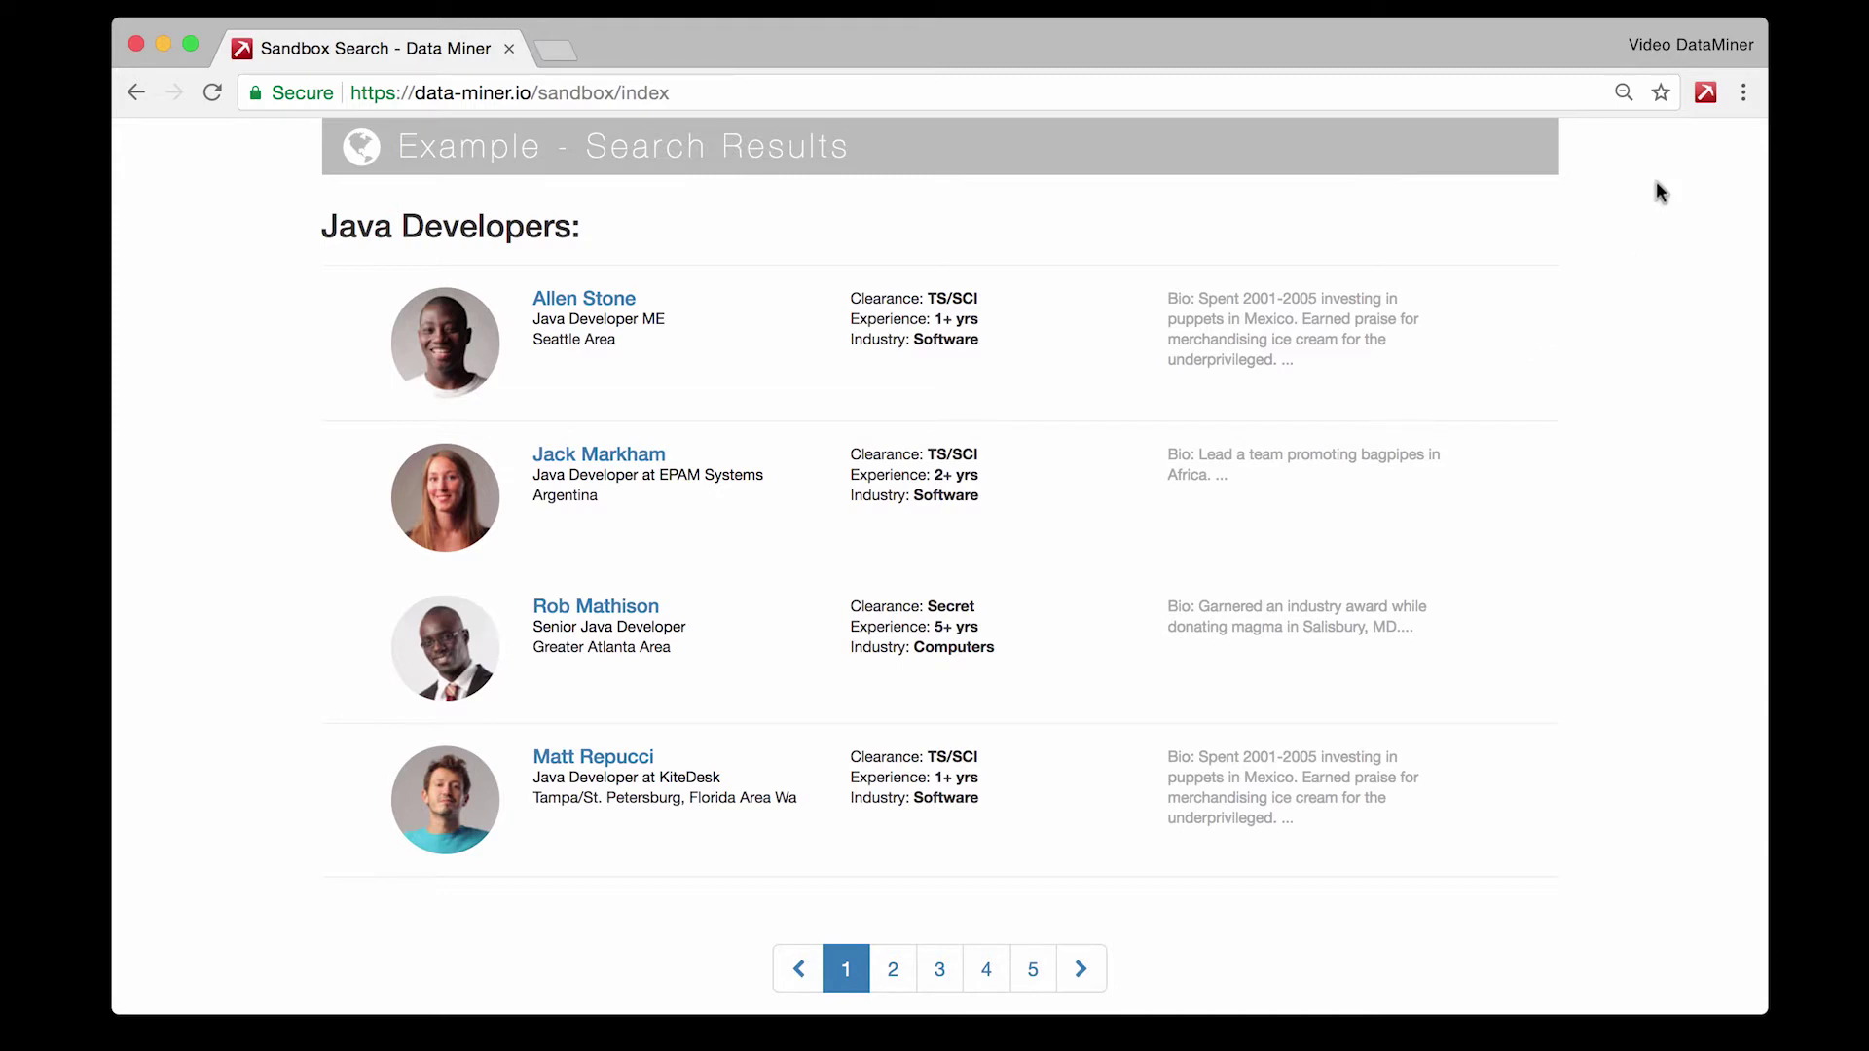
Run the public Sandbox - URL List recipe, scraping 4 rows of URL and Name data.
left_click(1703, 94)
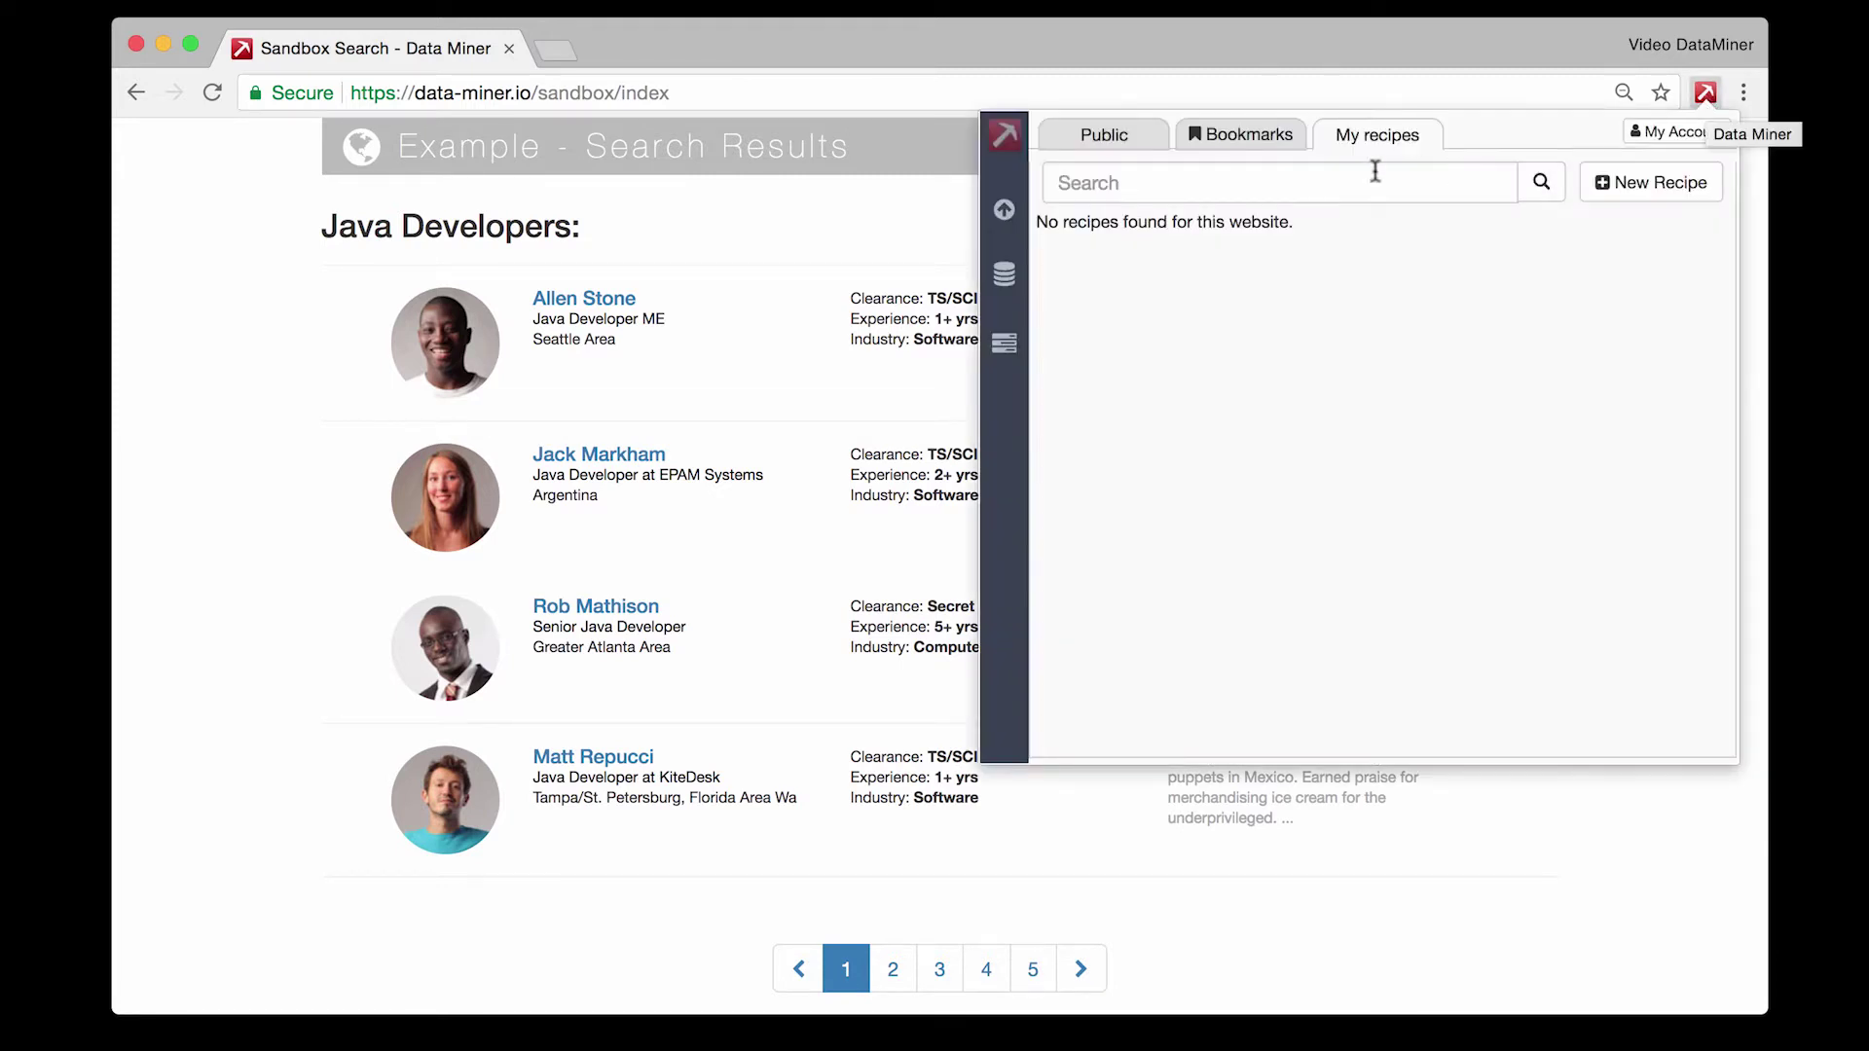
left_click(1090, 124)
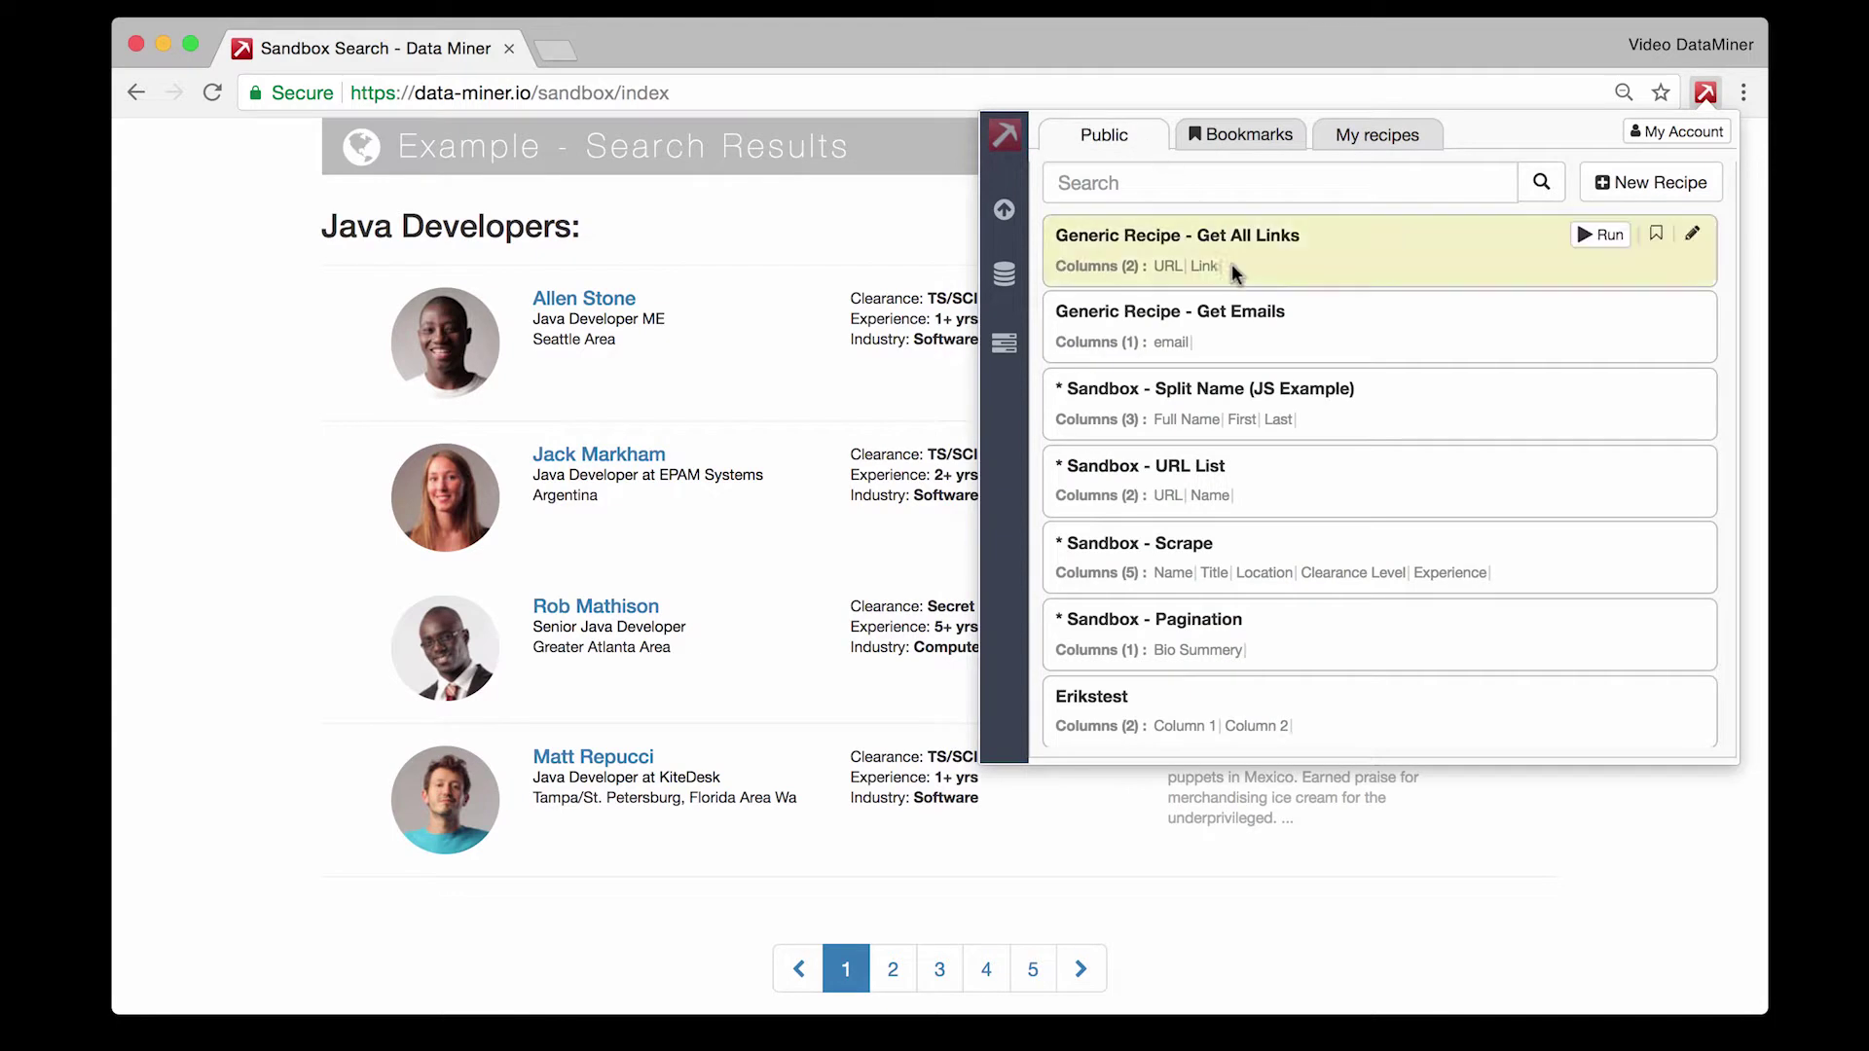
mouse_move(1190, 458)
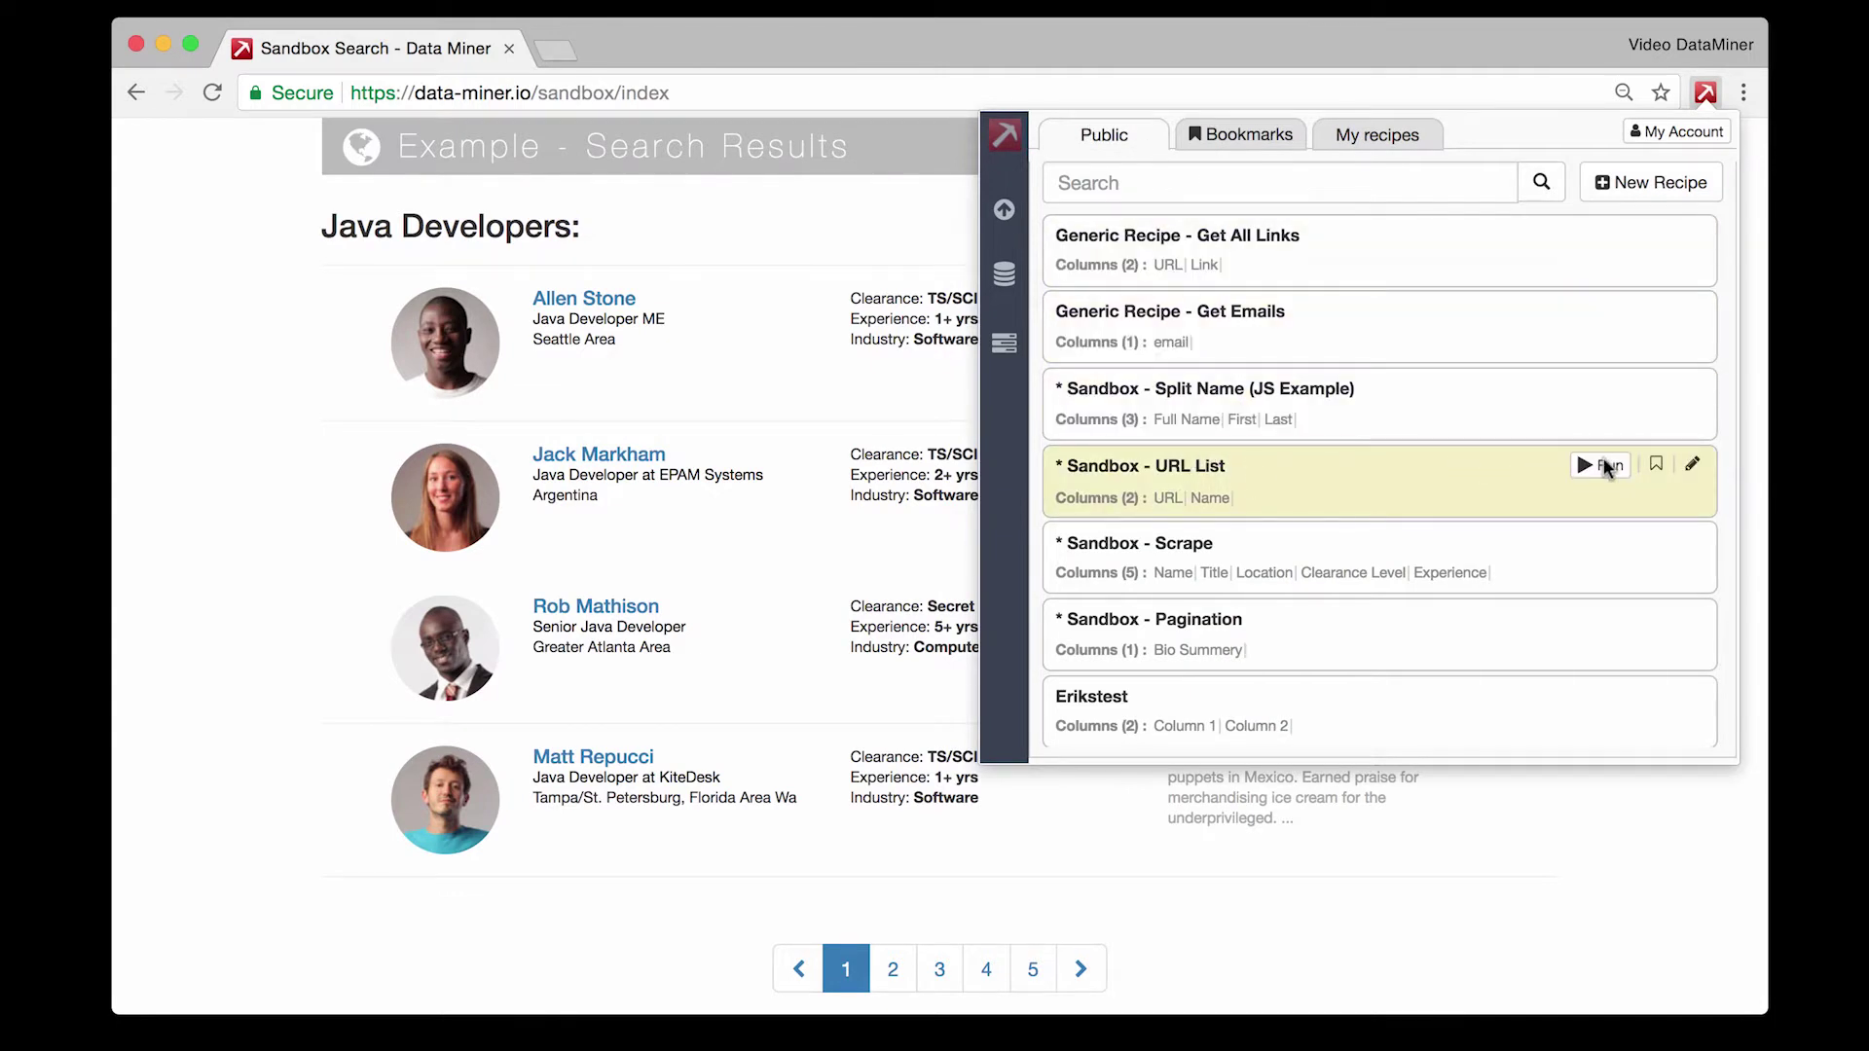
left_click(1601, 465)
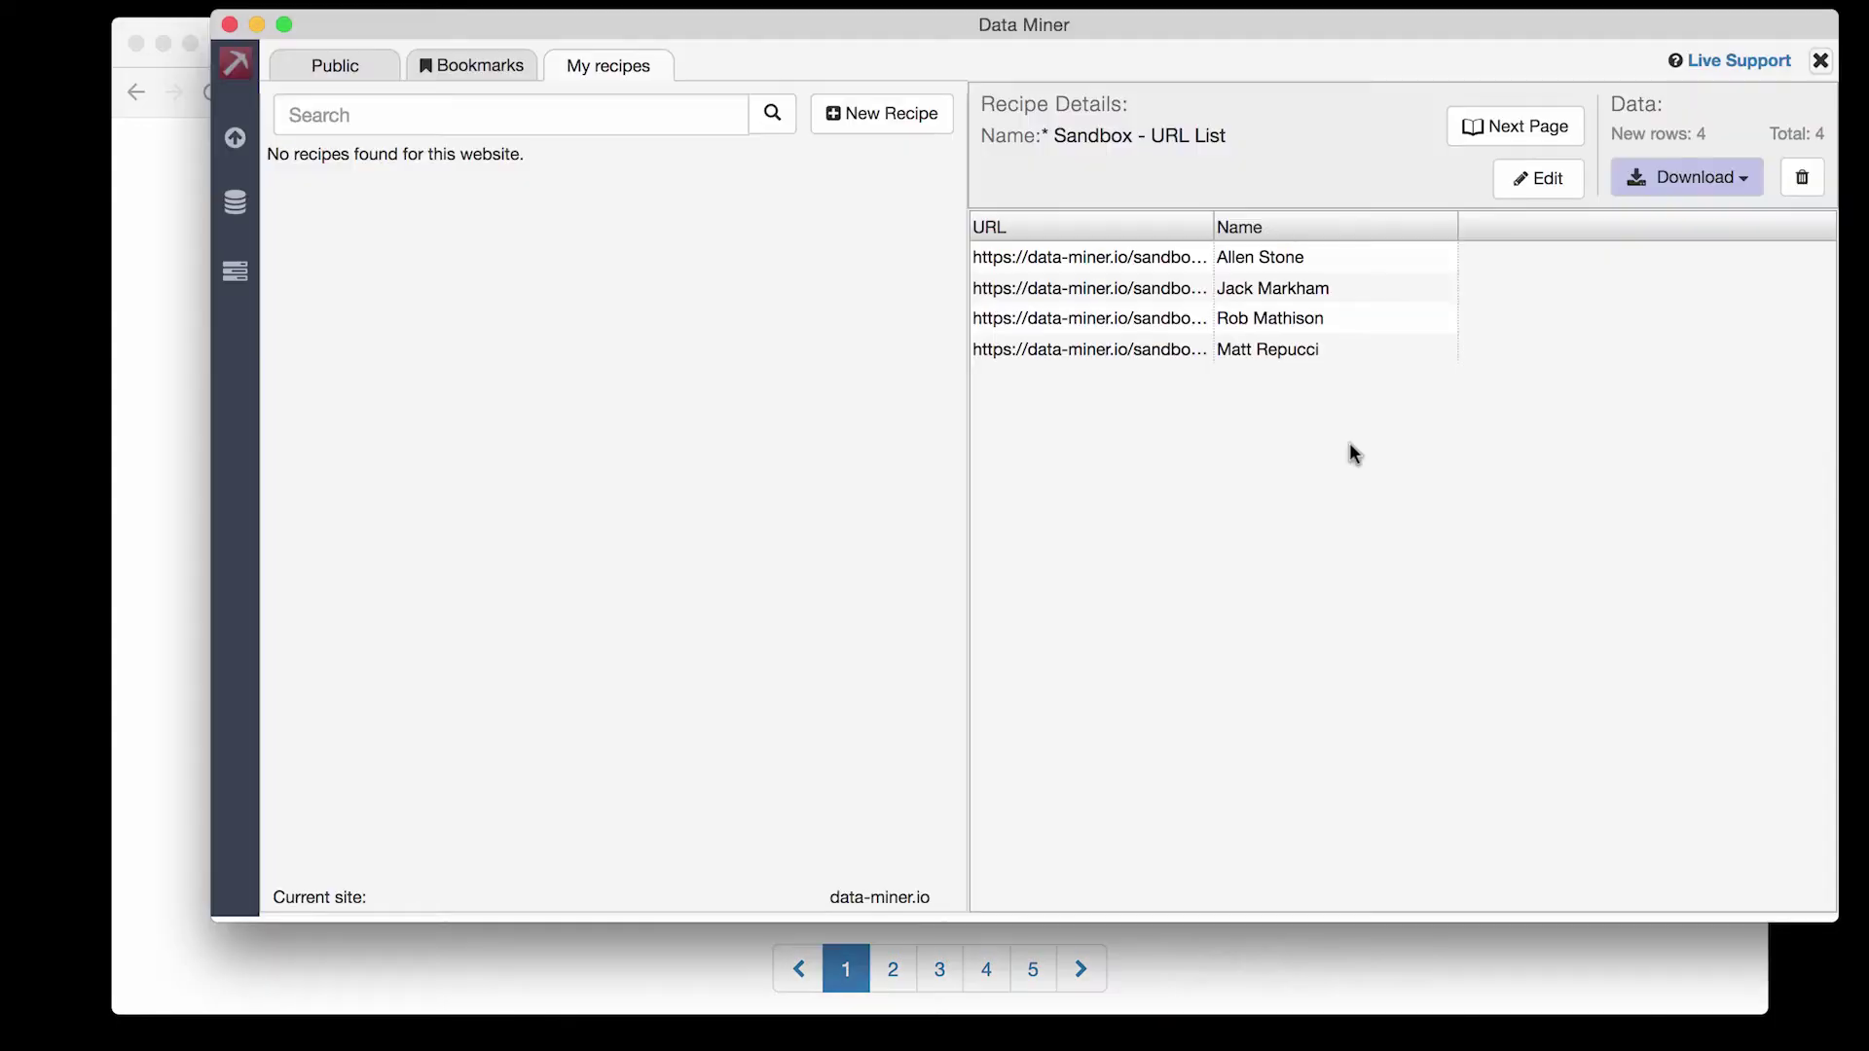
Set Next Page navigation to wait 3 seconds, stop after 3 pages, and stop when the next button is hidden.
left_click(1495, 132)
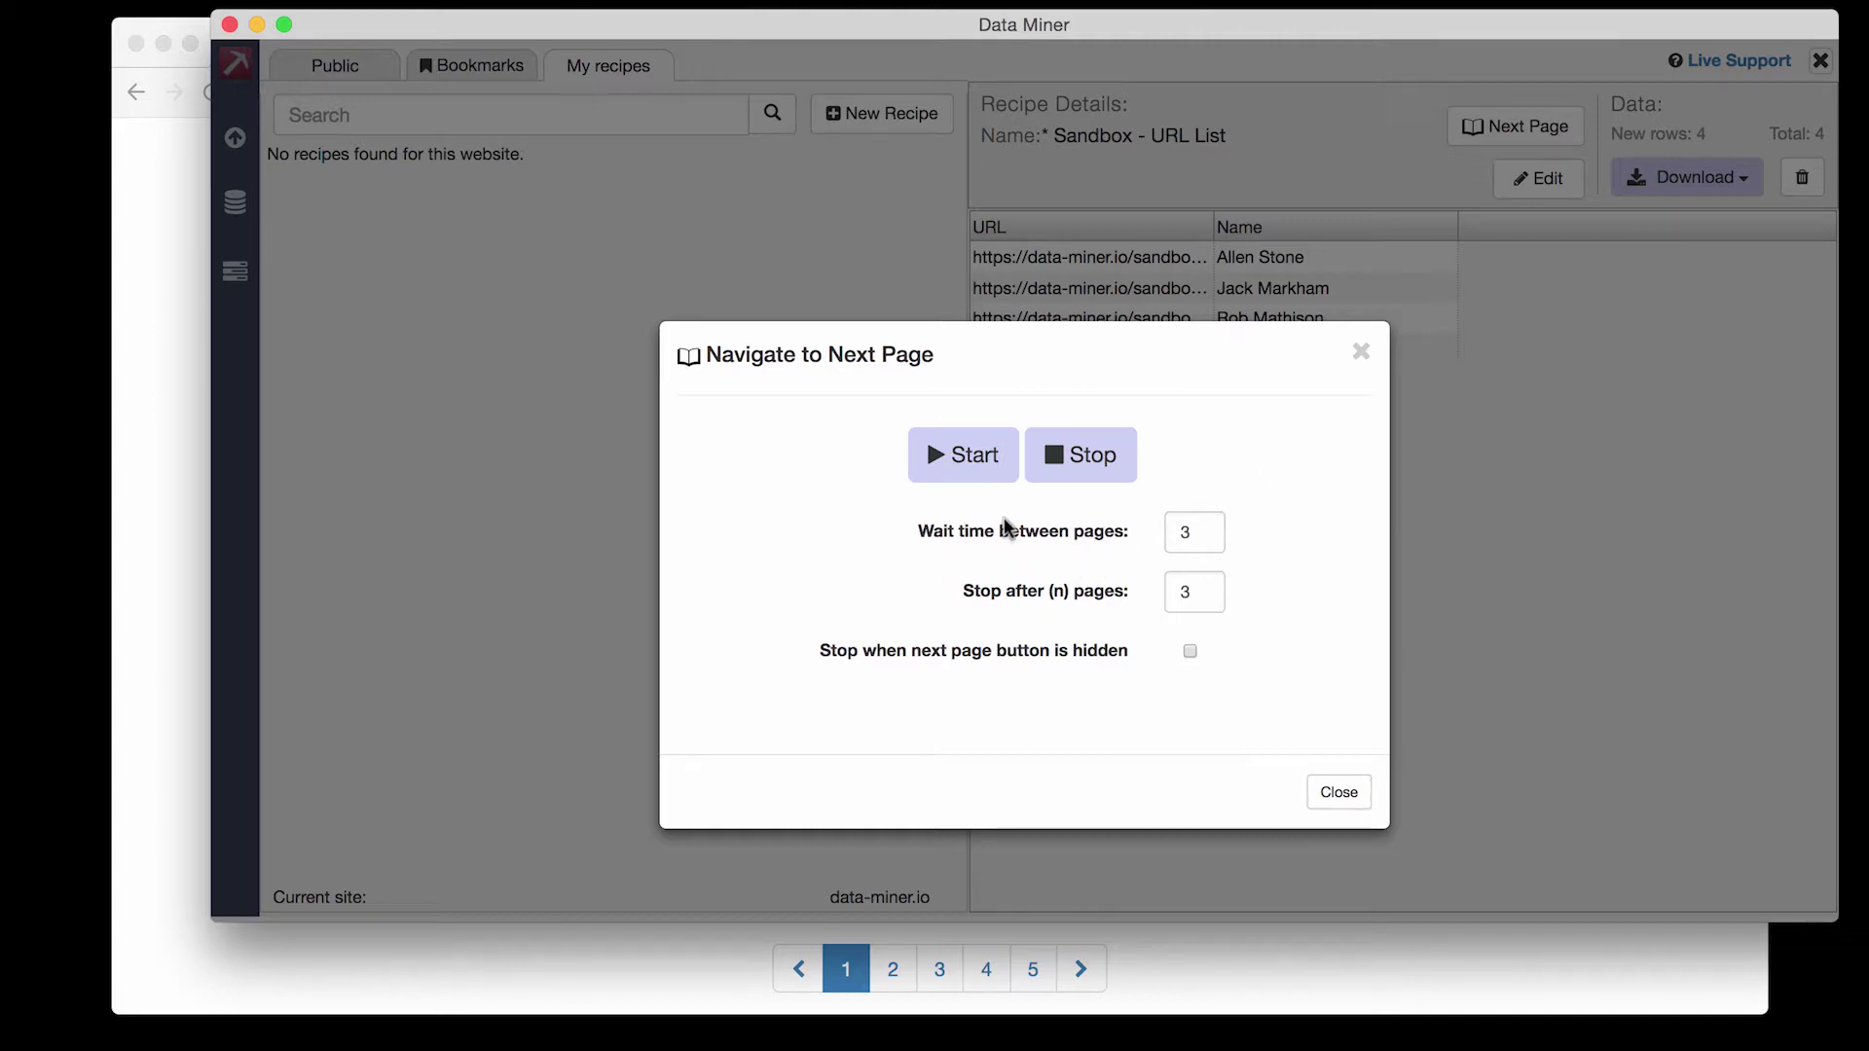
double_click(1187, 527)
type("6")
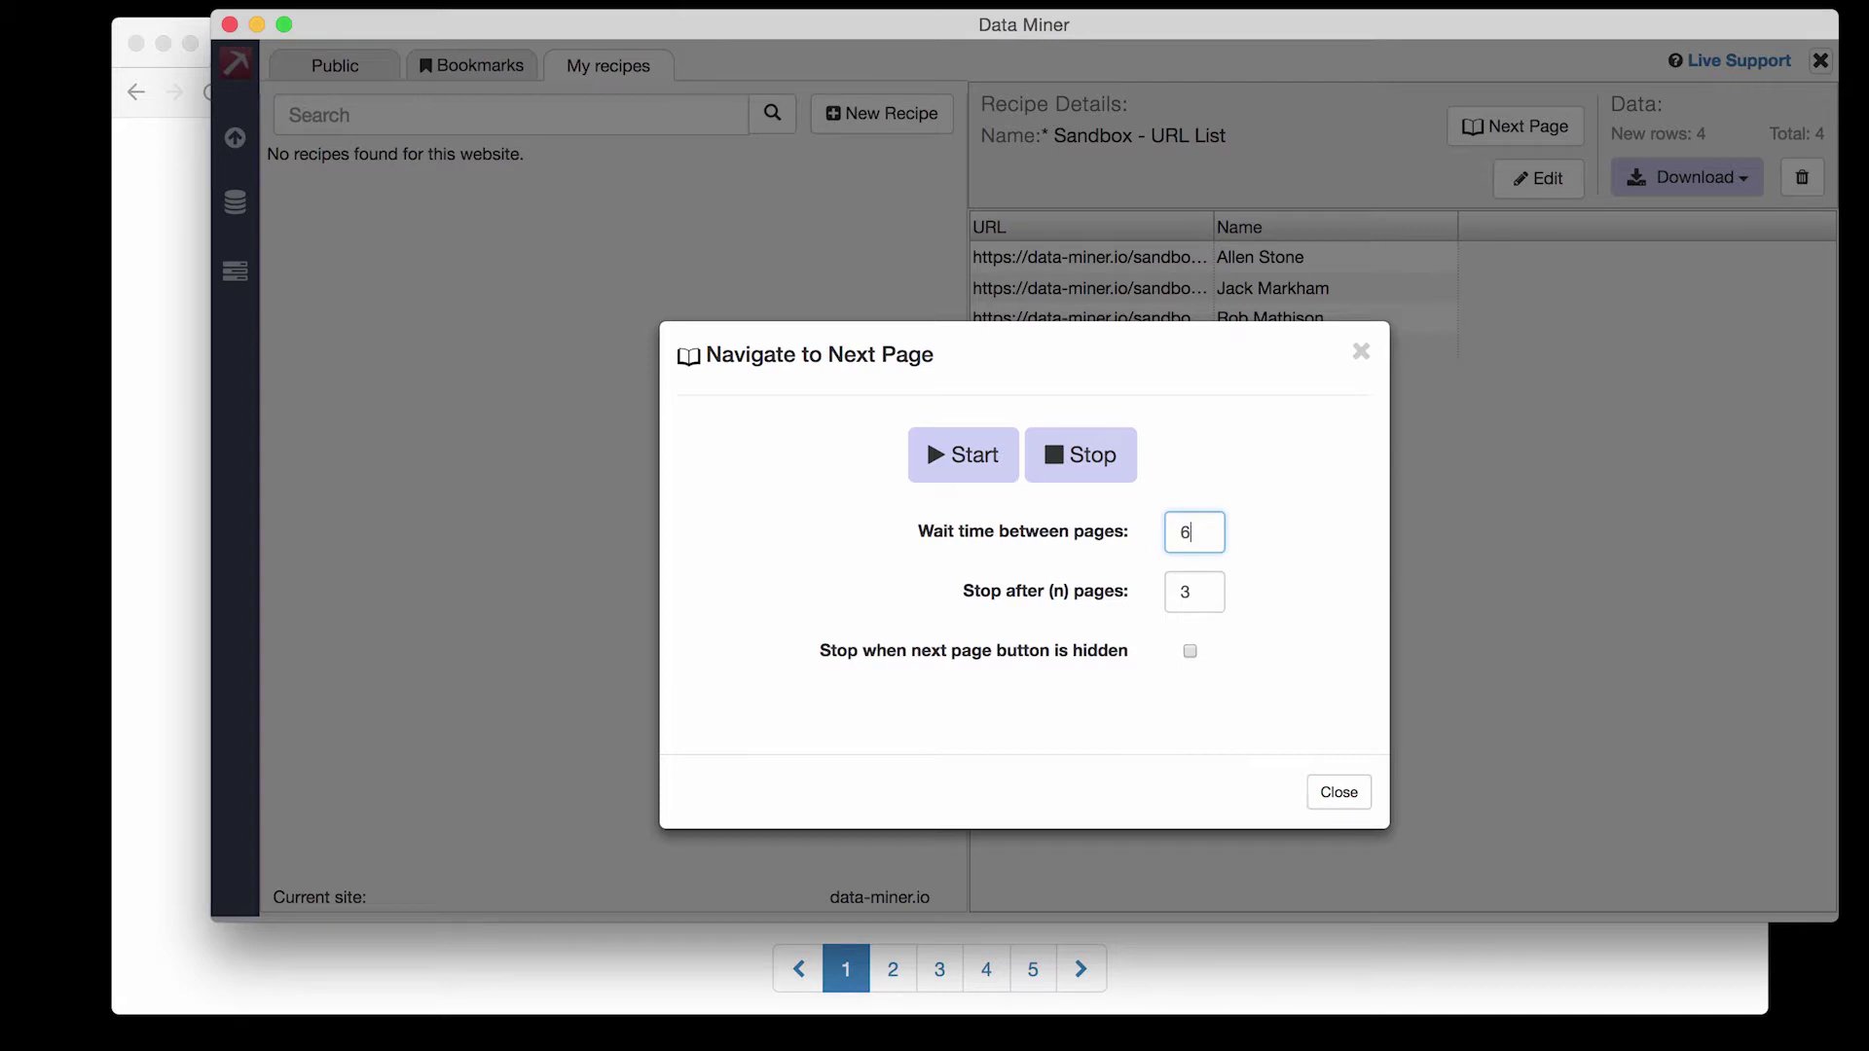
key("BackSpace")
type("3")
left_click(942, 590)
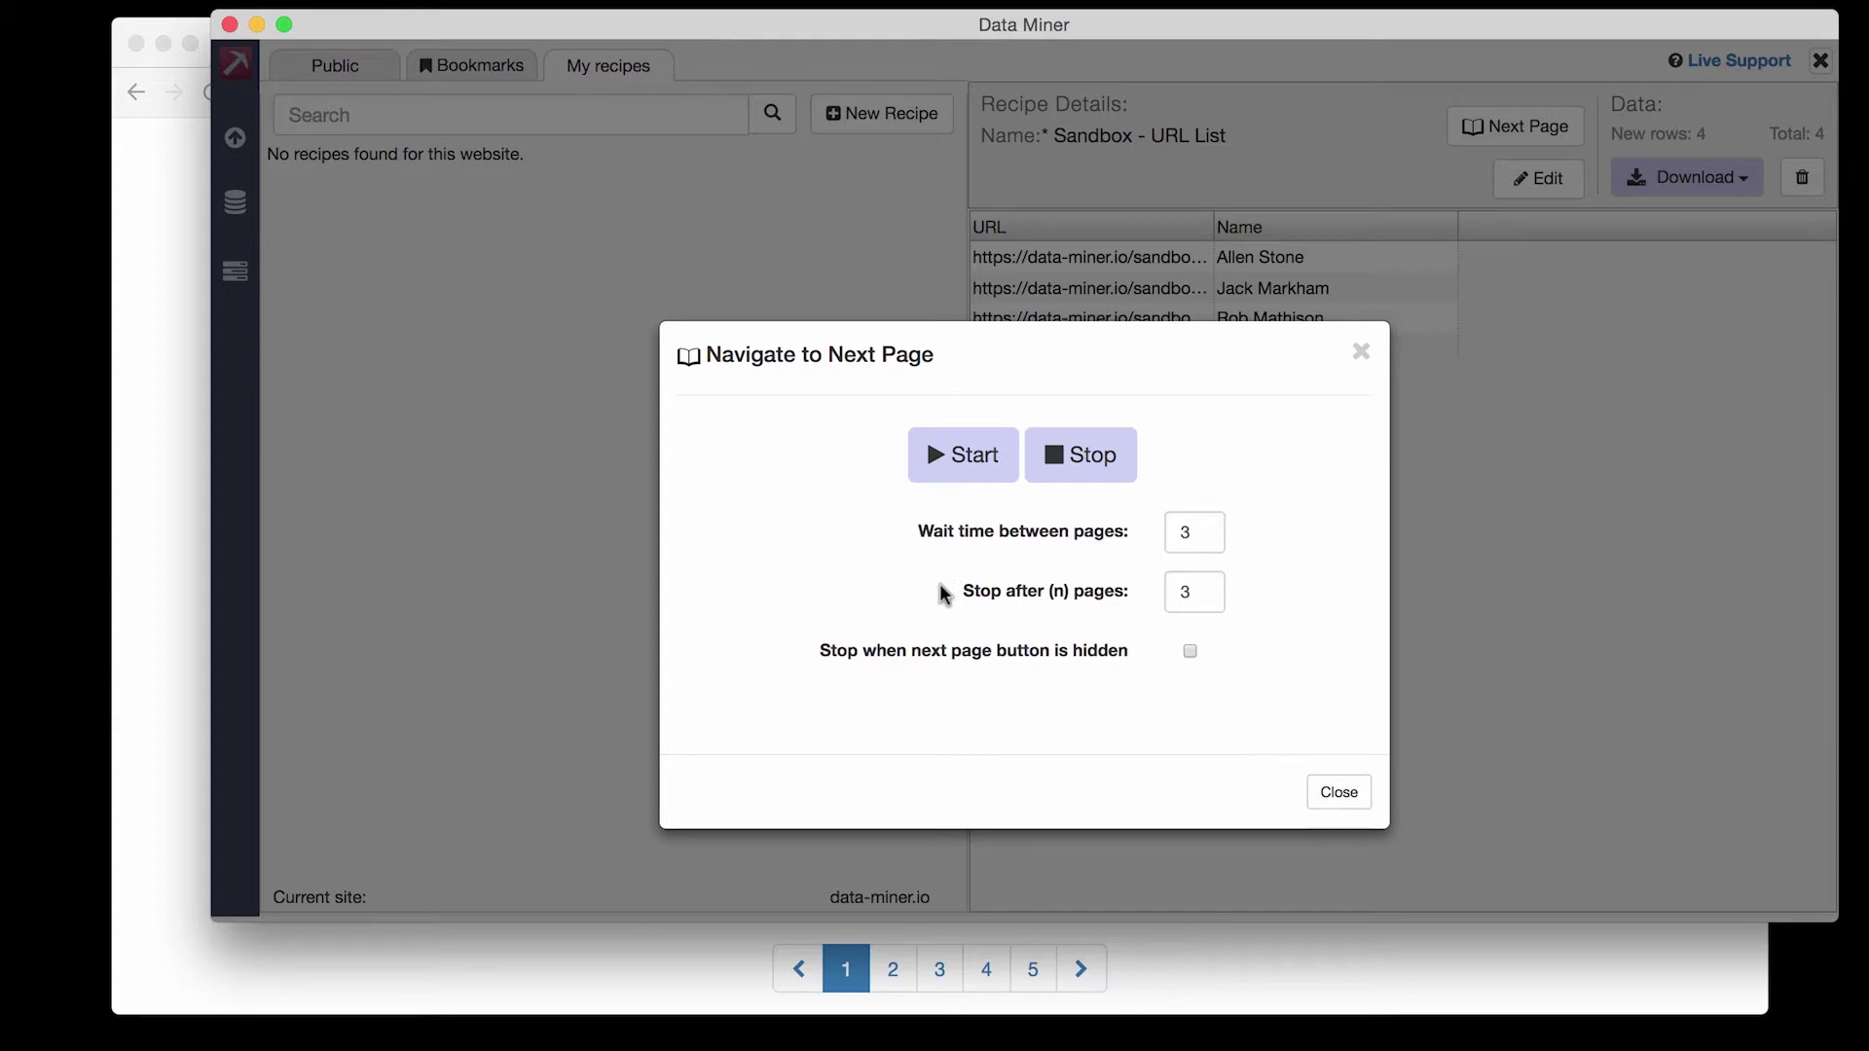
left_click(1148, 592)
type("5")
key("BackSpace")
type("3")
left_click(1189, 650)
left_click(1191, 651)
Run automatic paging until 0 pages remain, reaching 12 collected rows, then close the dialog.
left_click(964, 465)
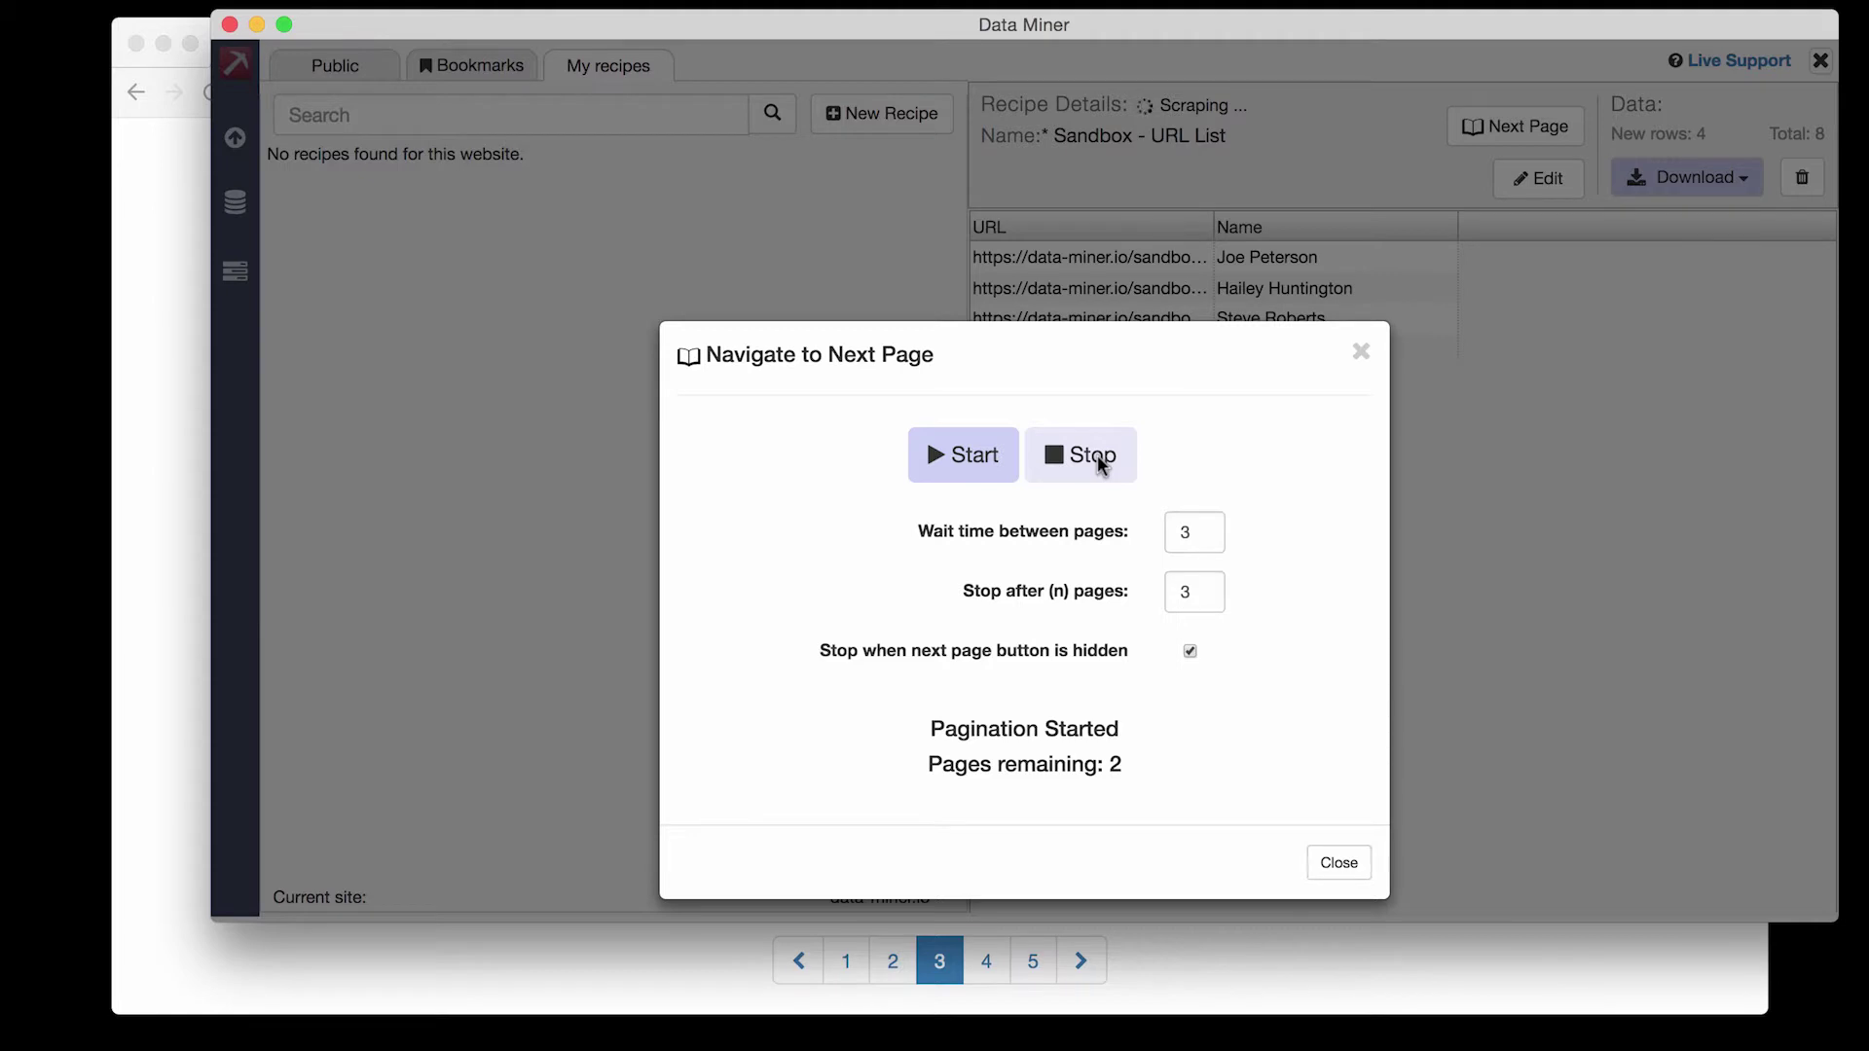
left_click(1096, 453)
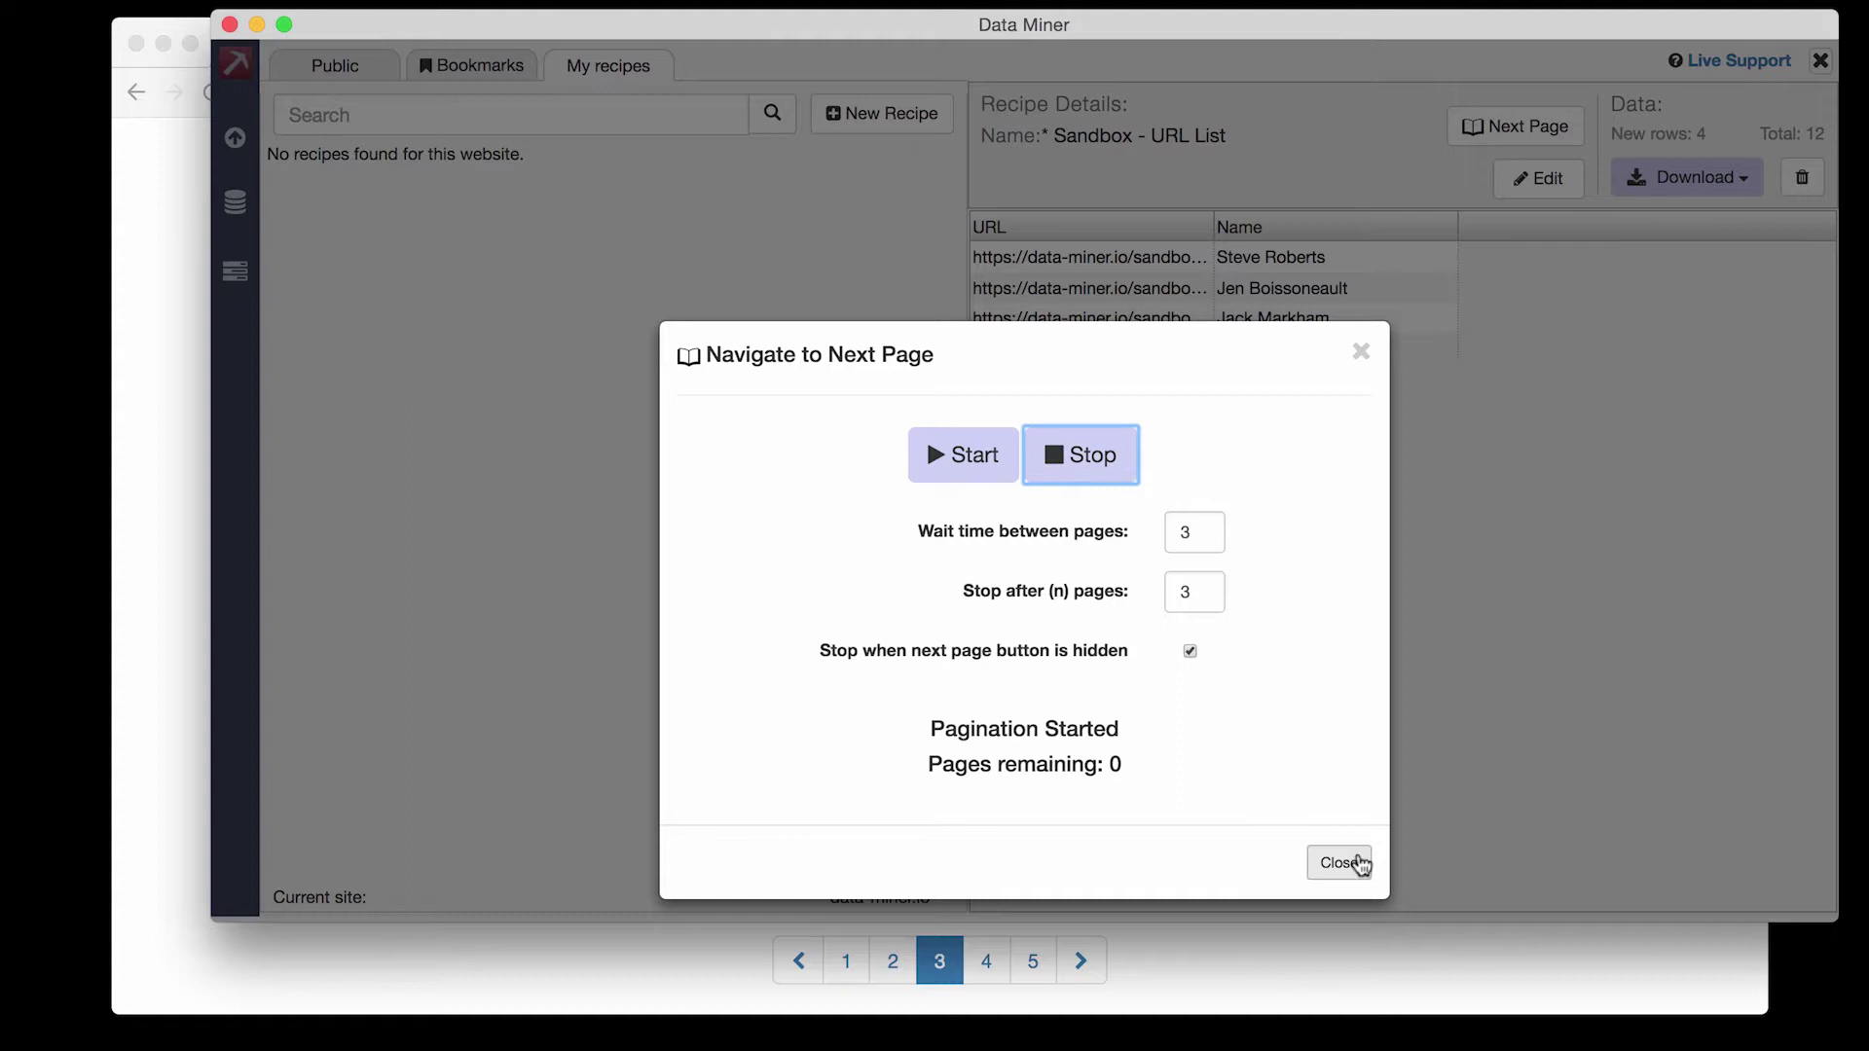
left_click(1358, 863)
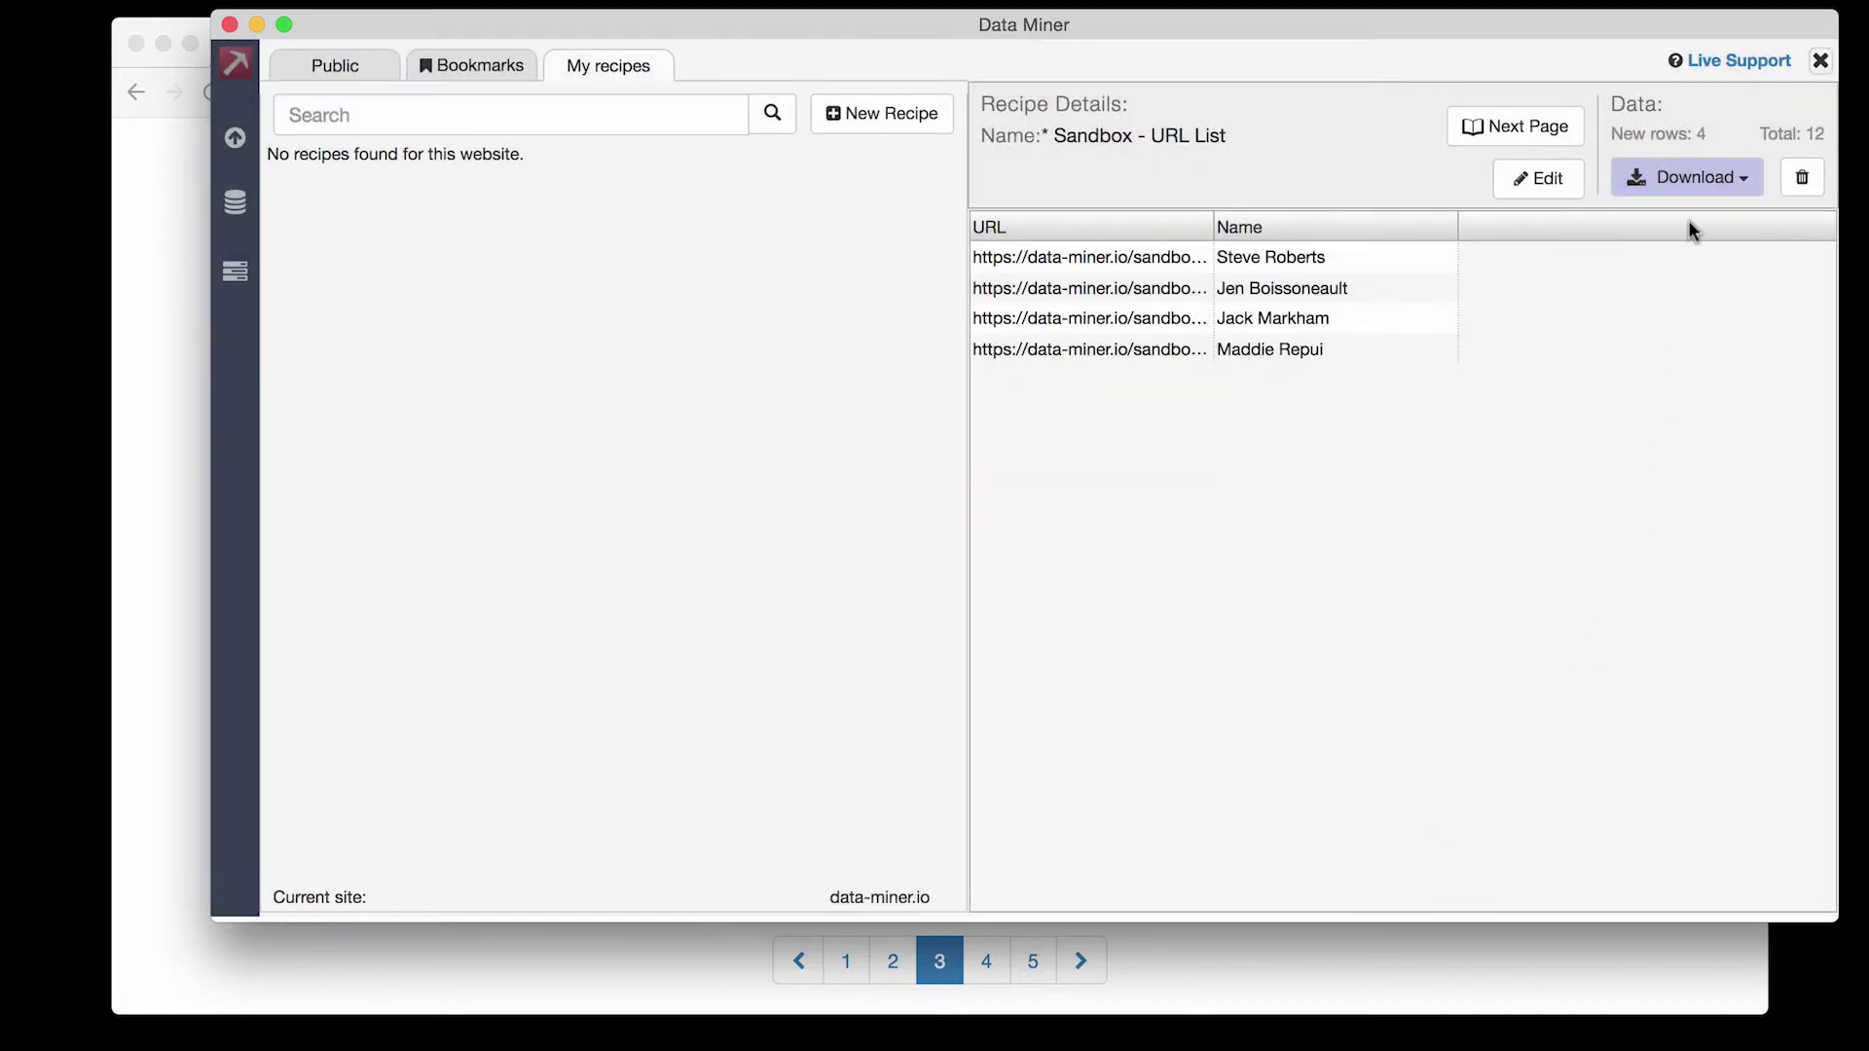
Download the scraped rows as .CSV and open the Data Miner dashboard Home in a new tab.
left_click(1691, 183)
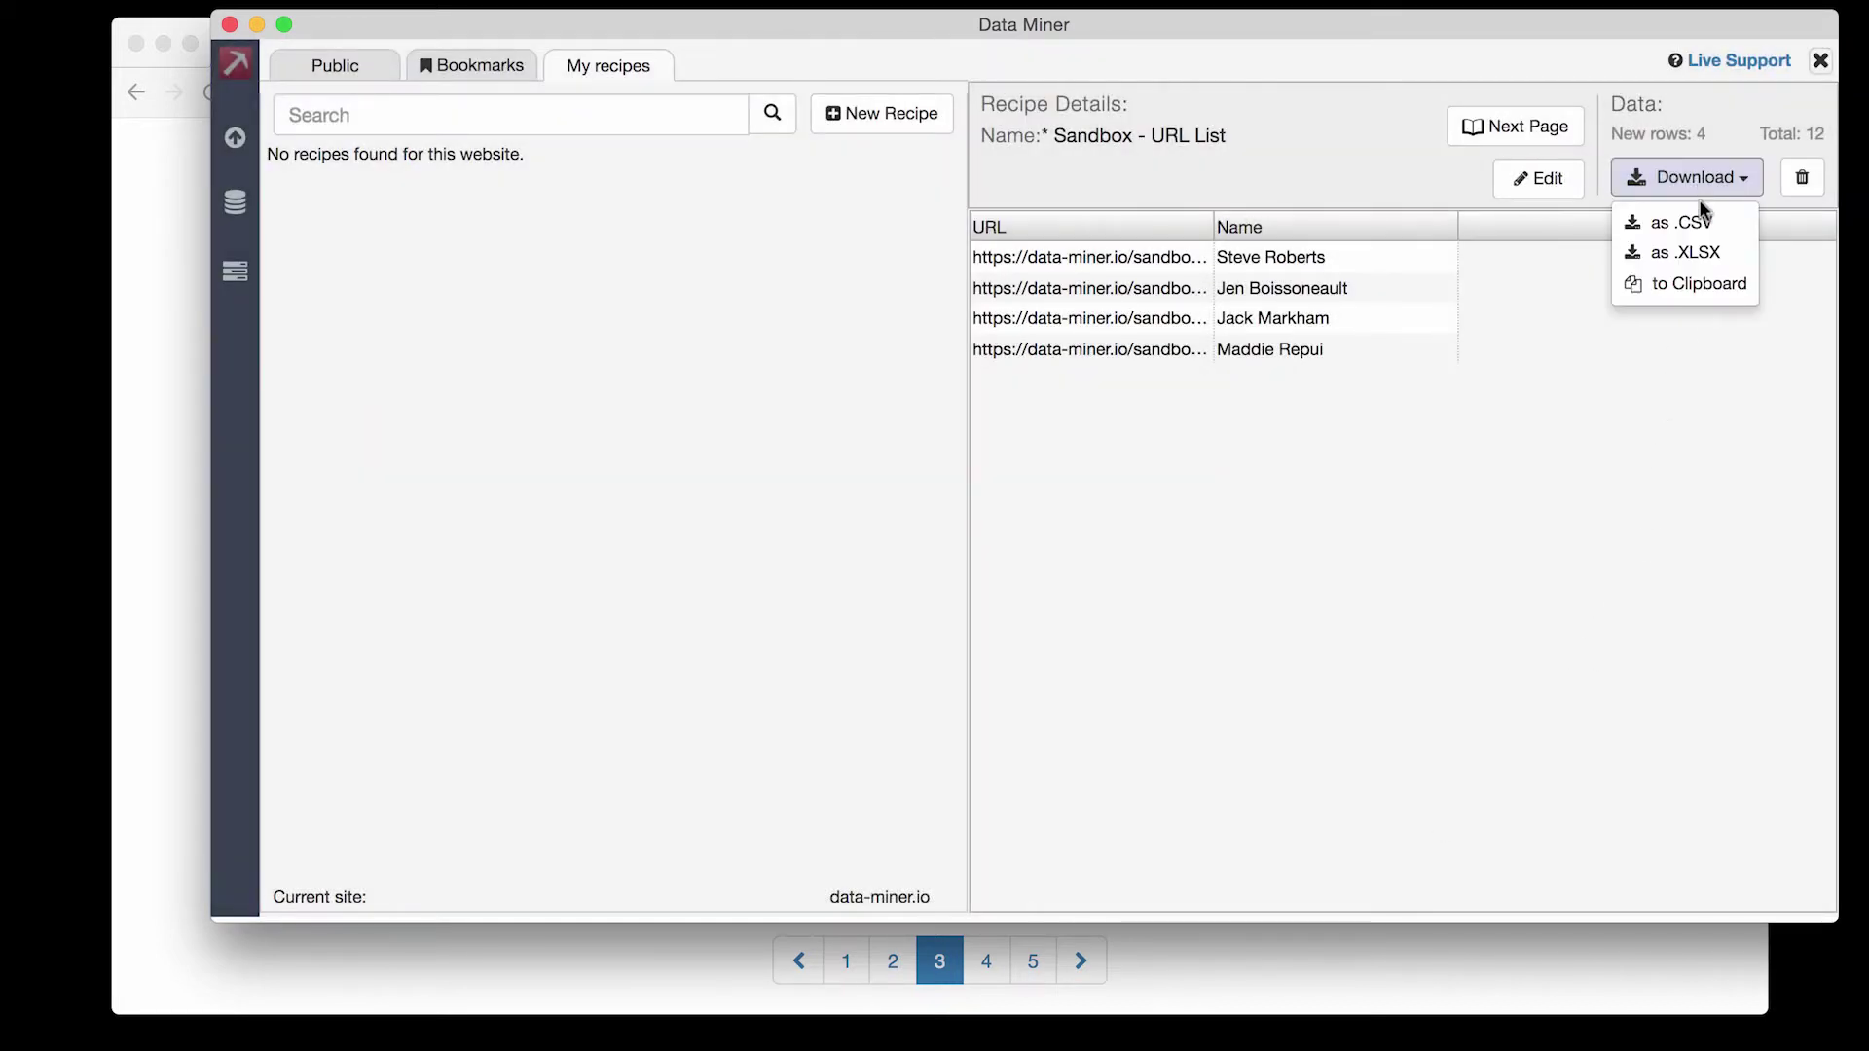
left_click(1696, 218)
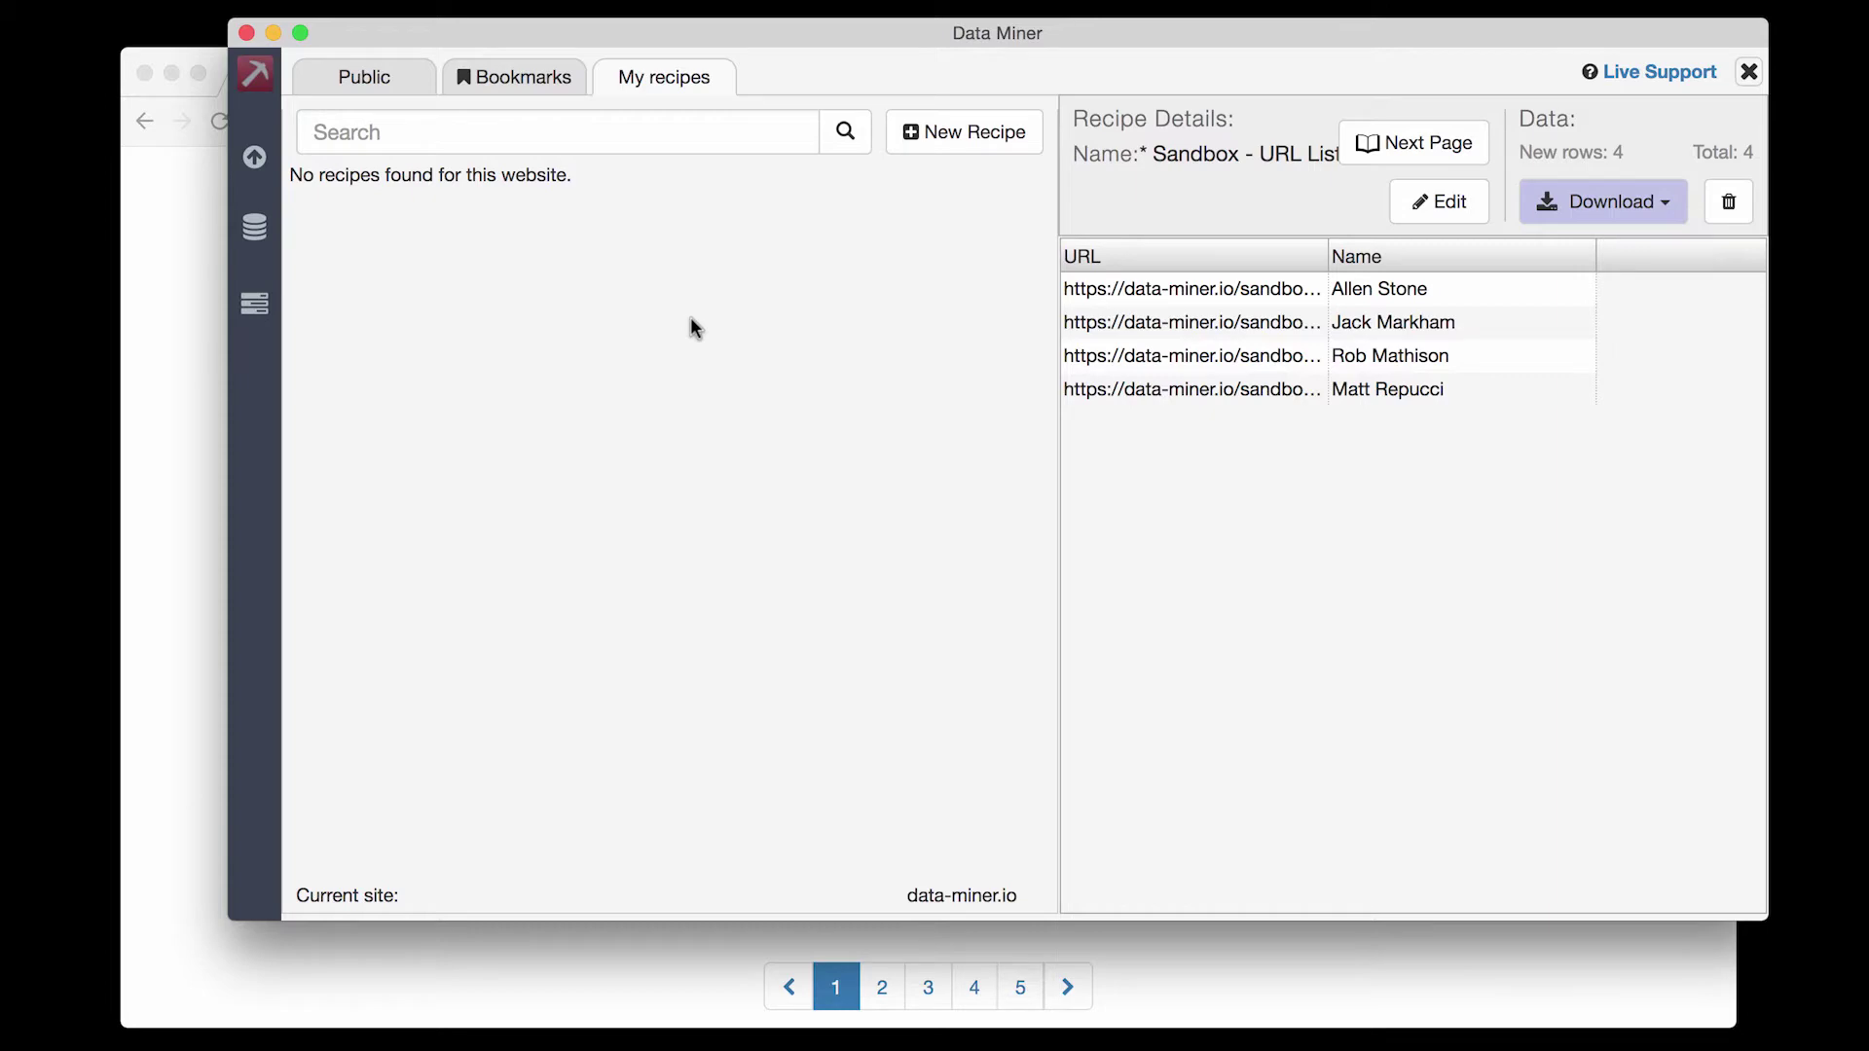
left_click(254, 229)
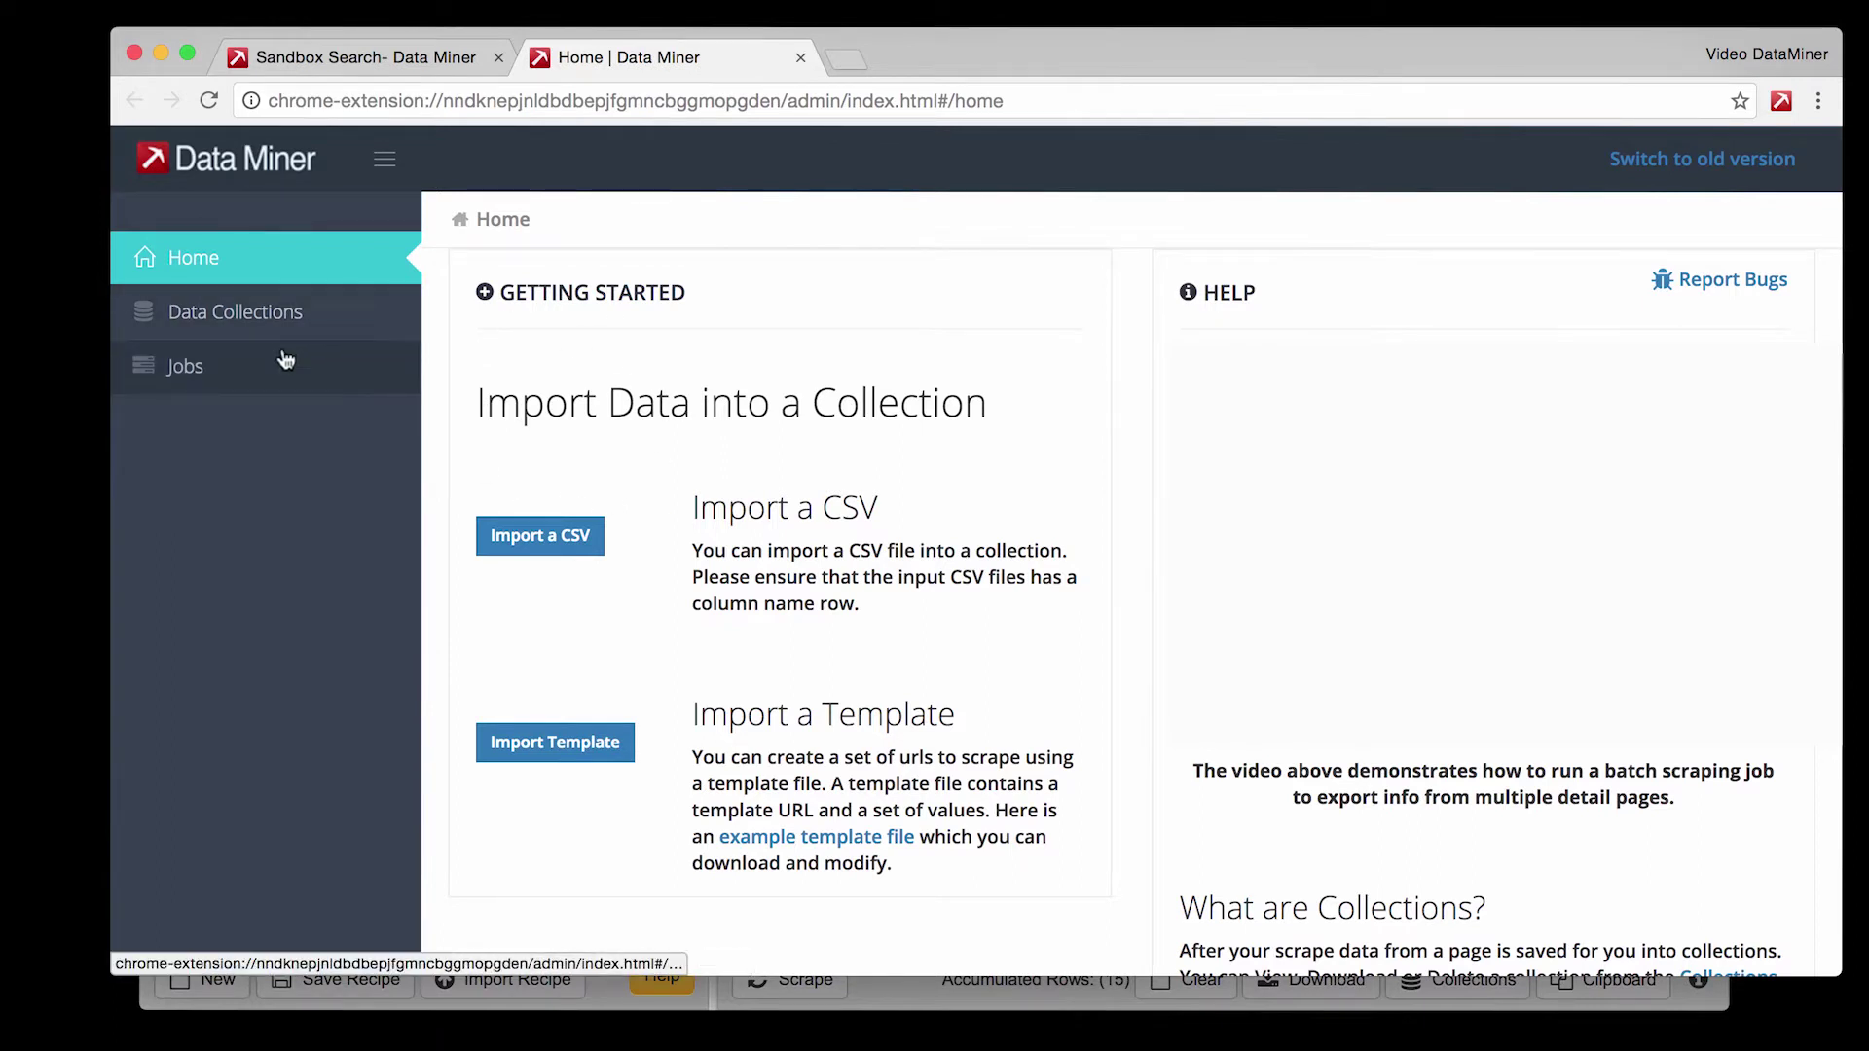
Navigate from Jobs to Data Collections, showing the data-miner.io collection.
left_click(182, 367)
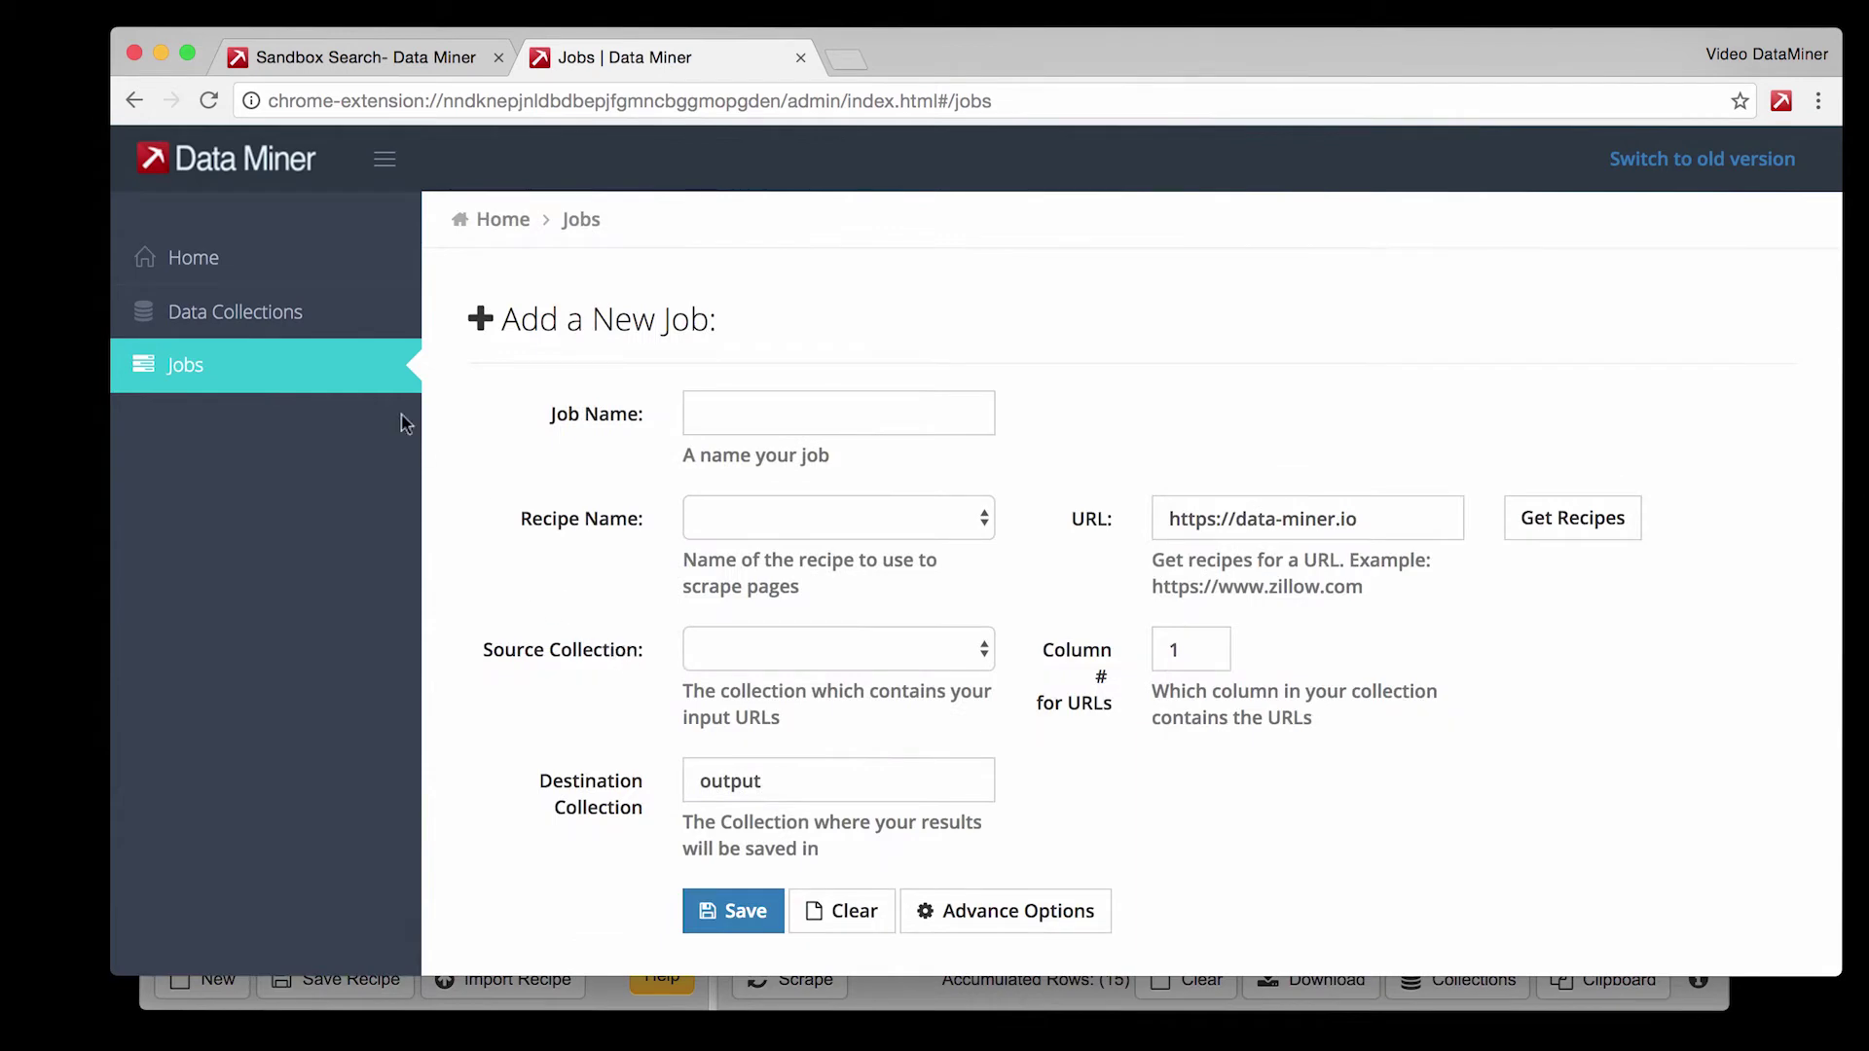
left_click(286, 327)
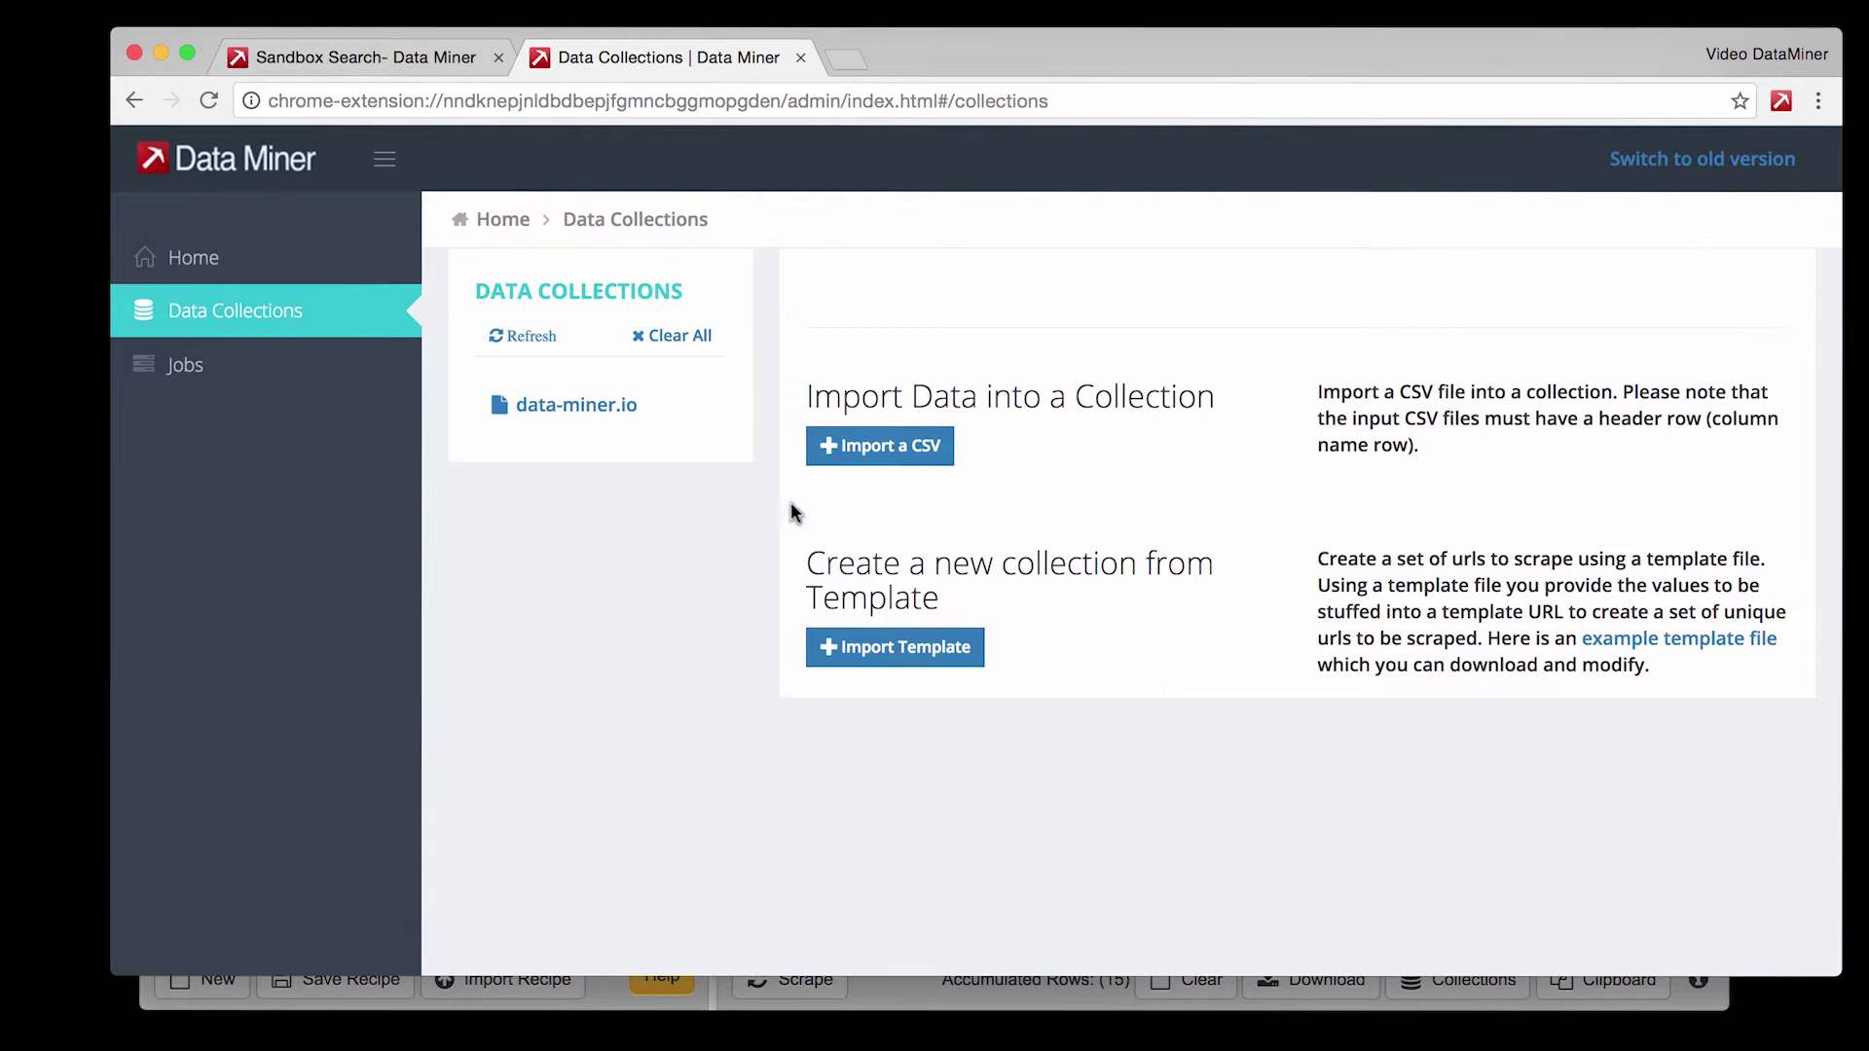
Import search url.csv from Downloads as a collection and browse its 15 developer rows.
left_click(880, 457)
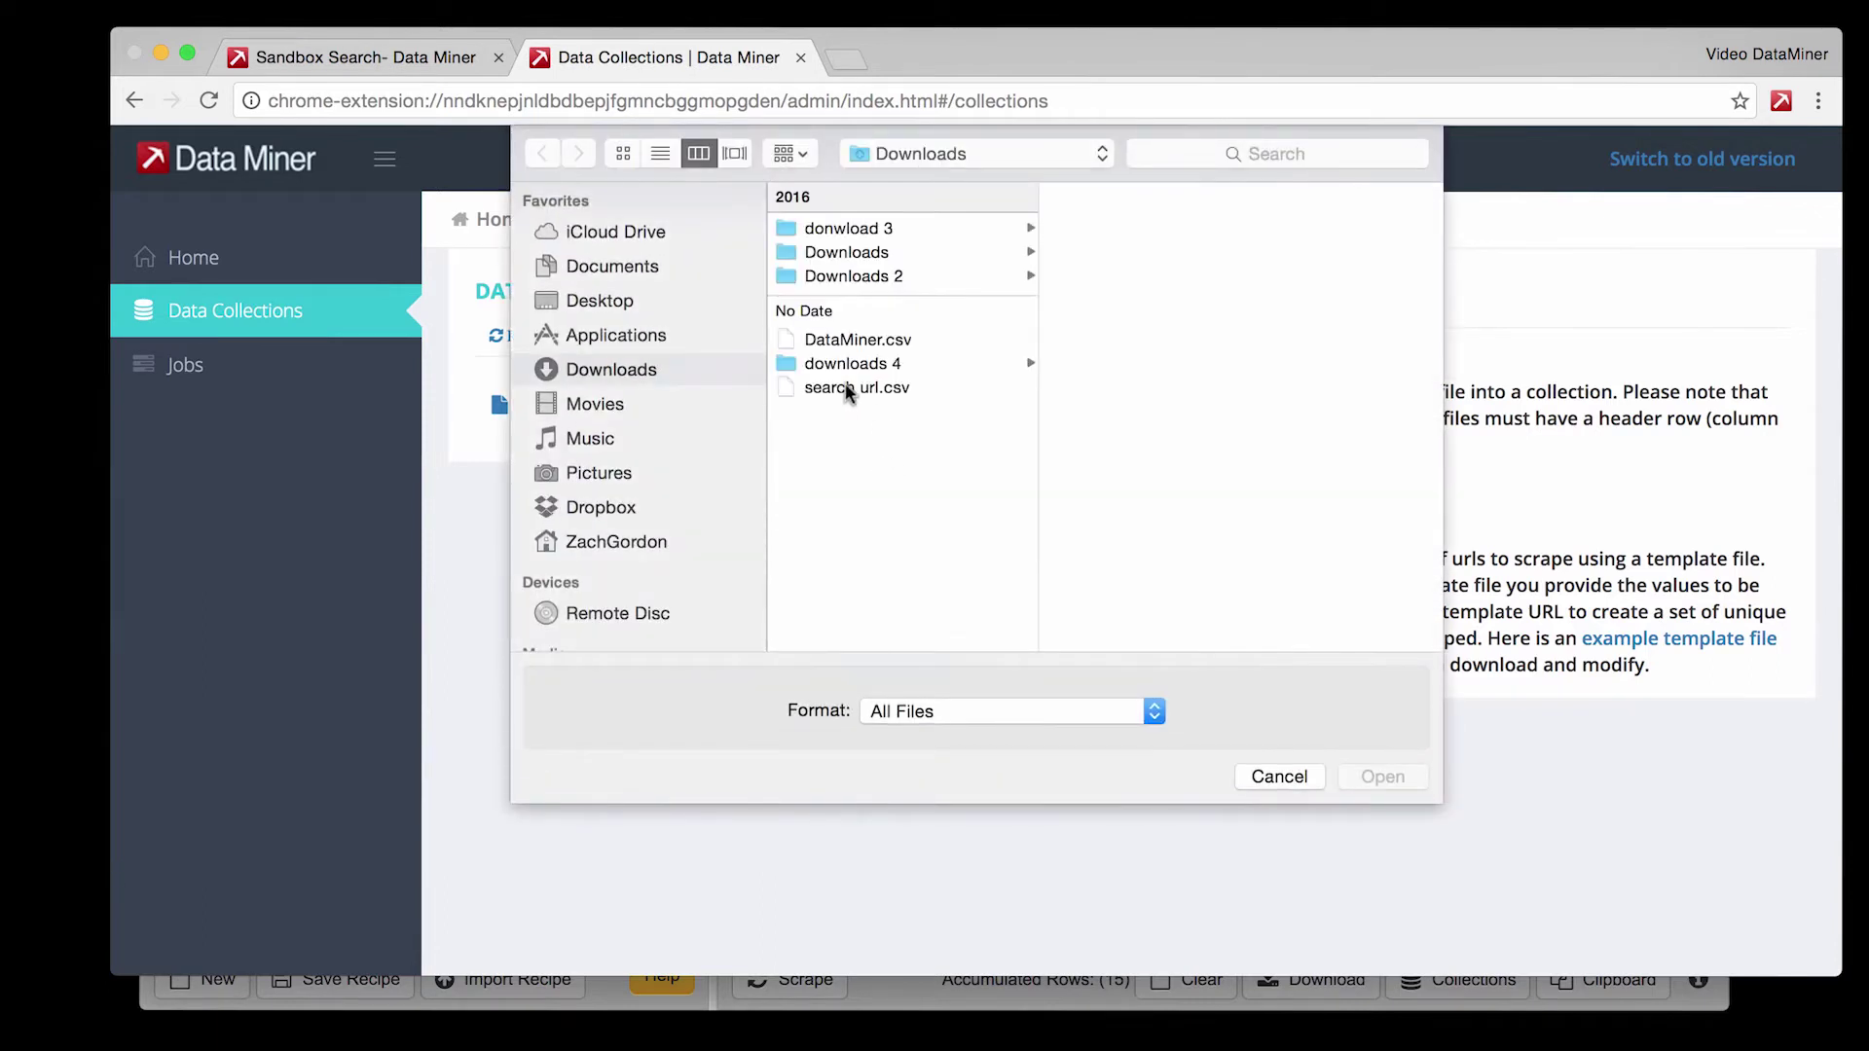
left_click(846, 386)
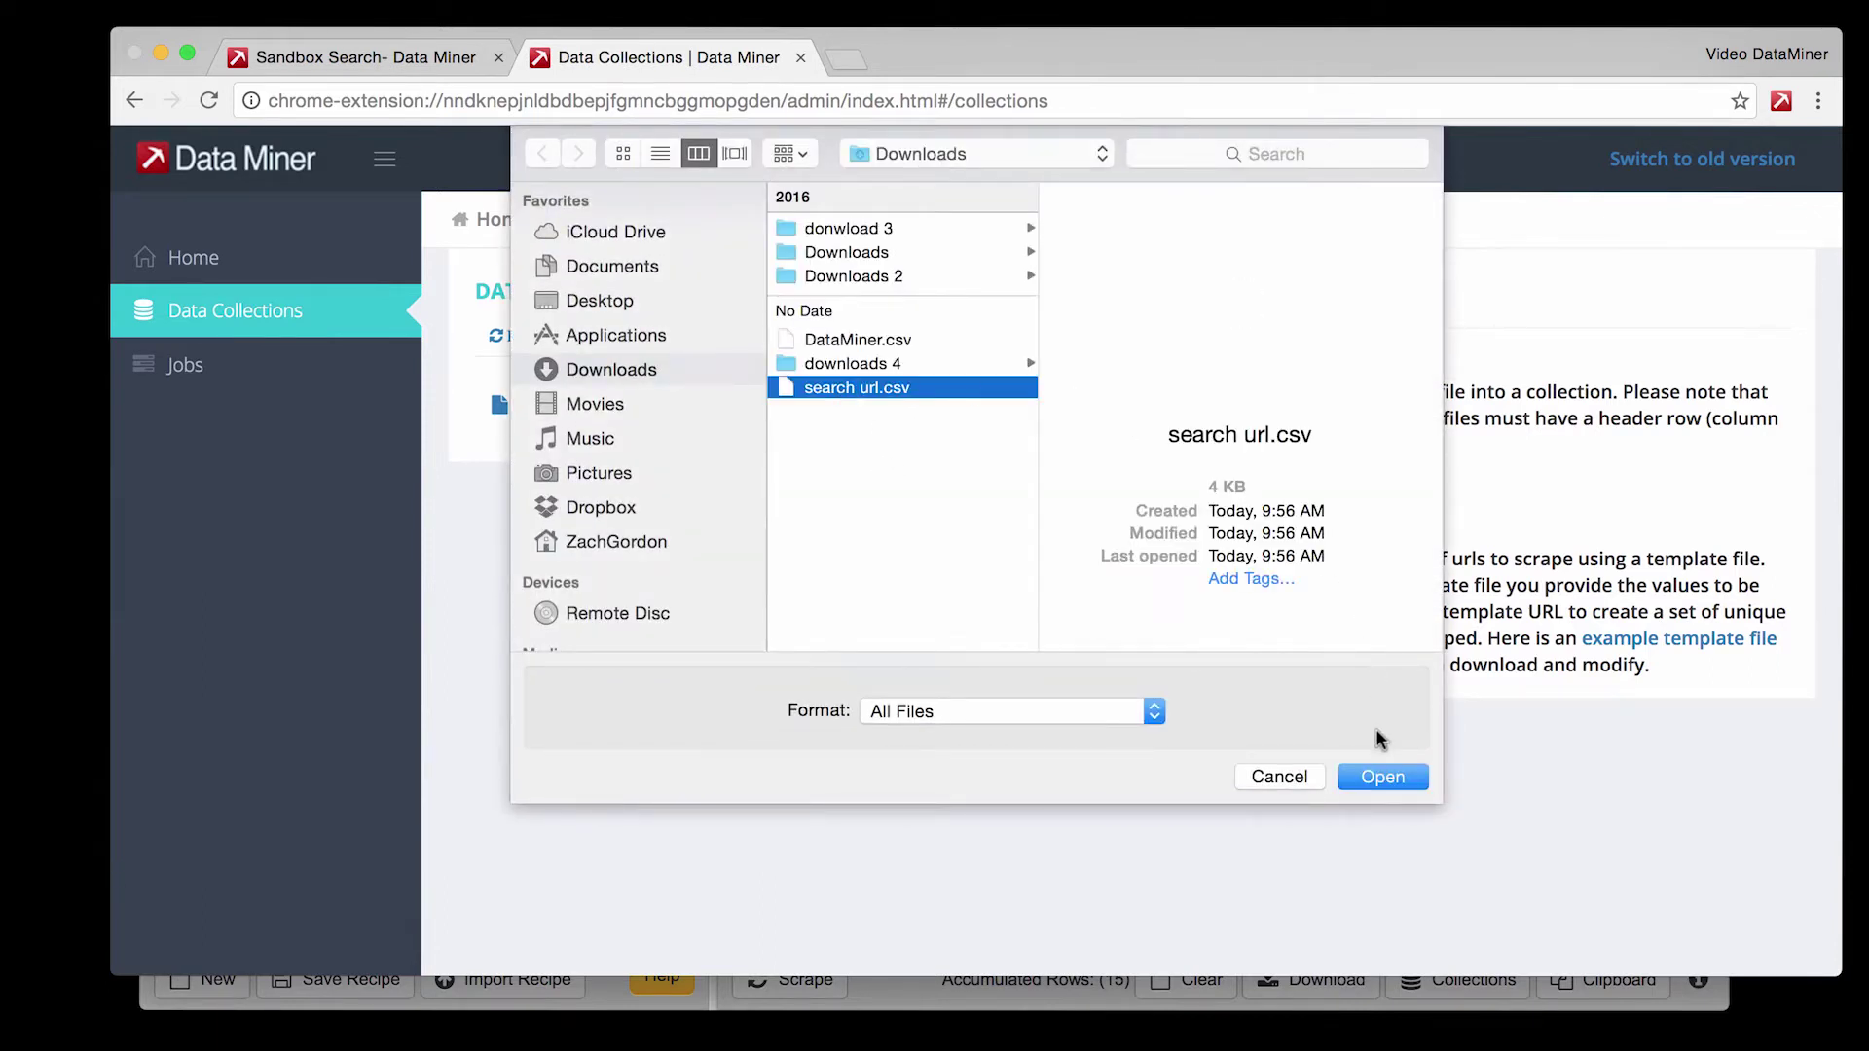
left_click(1377, 778)
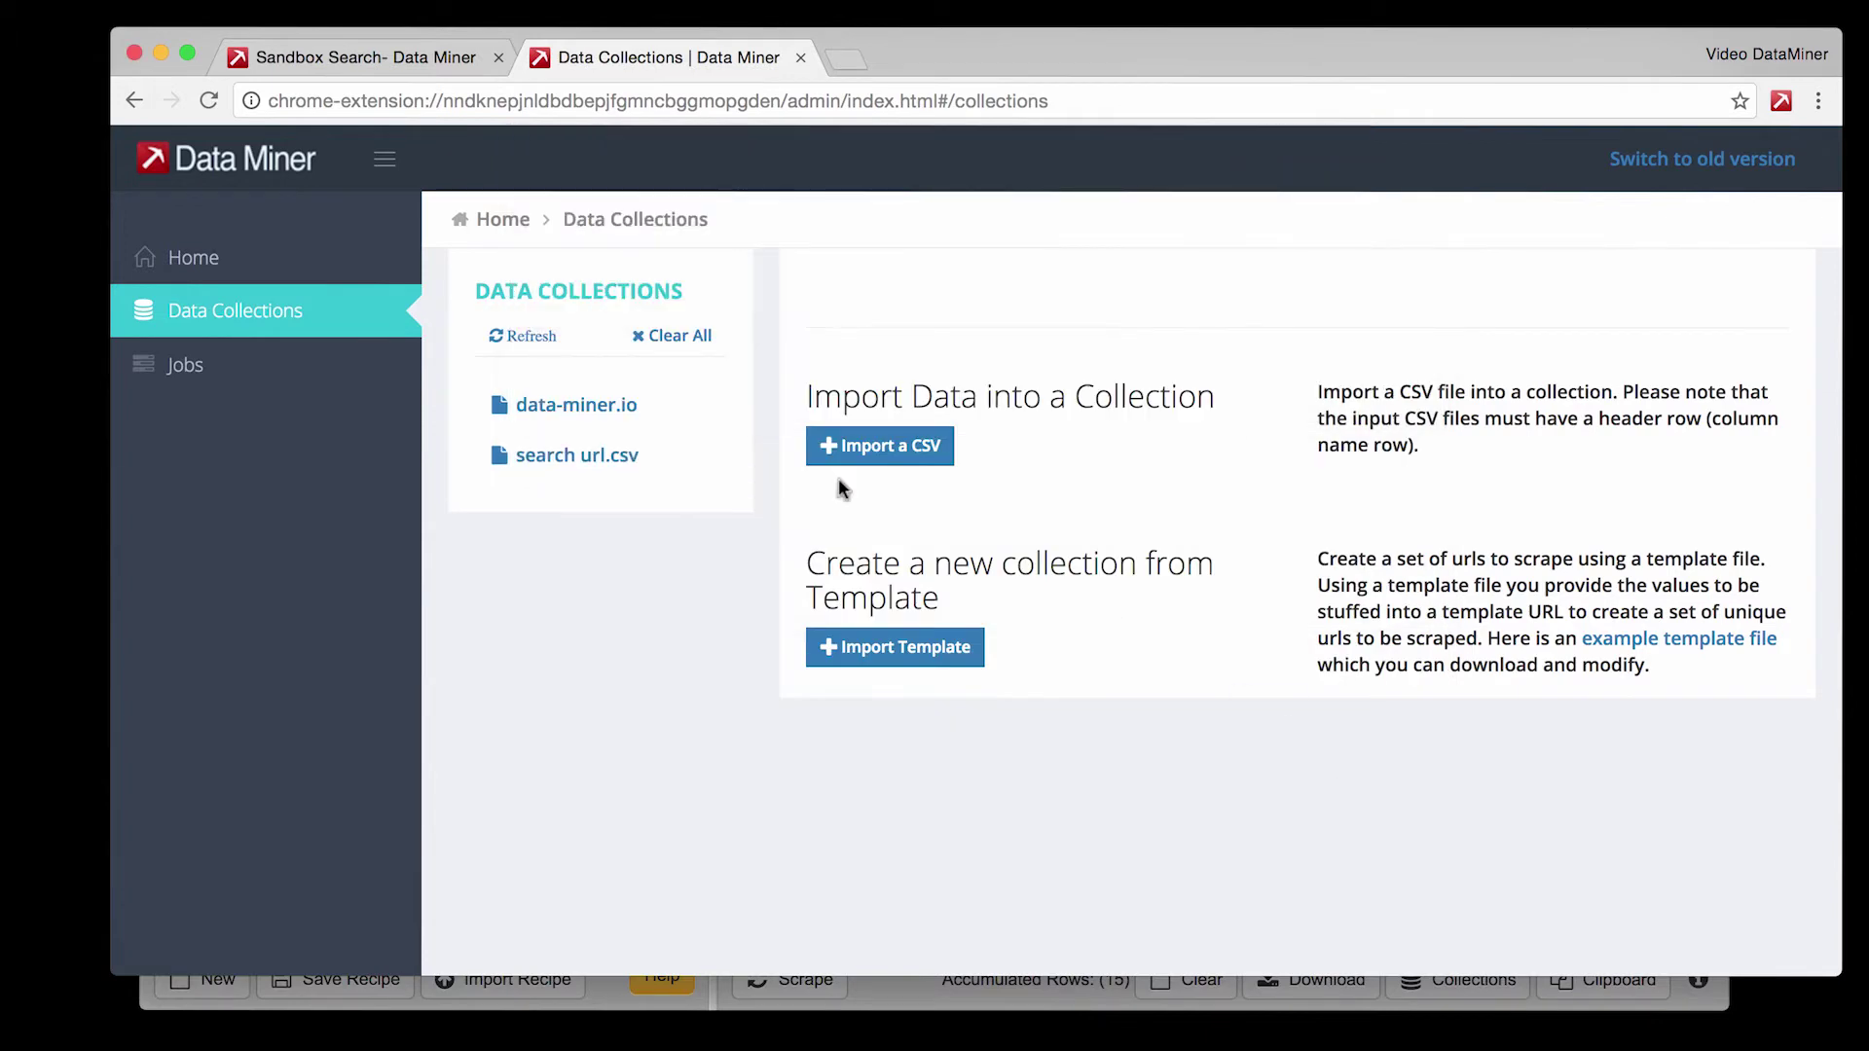
left_click(586, 460)
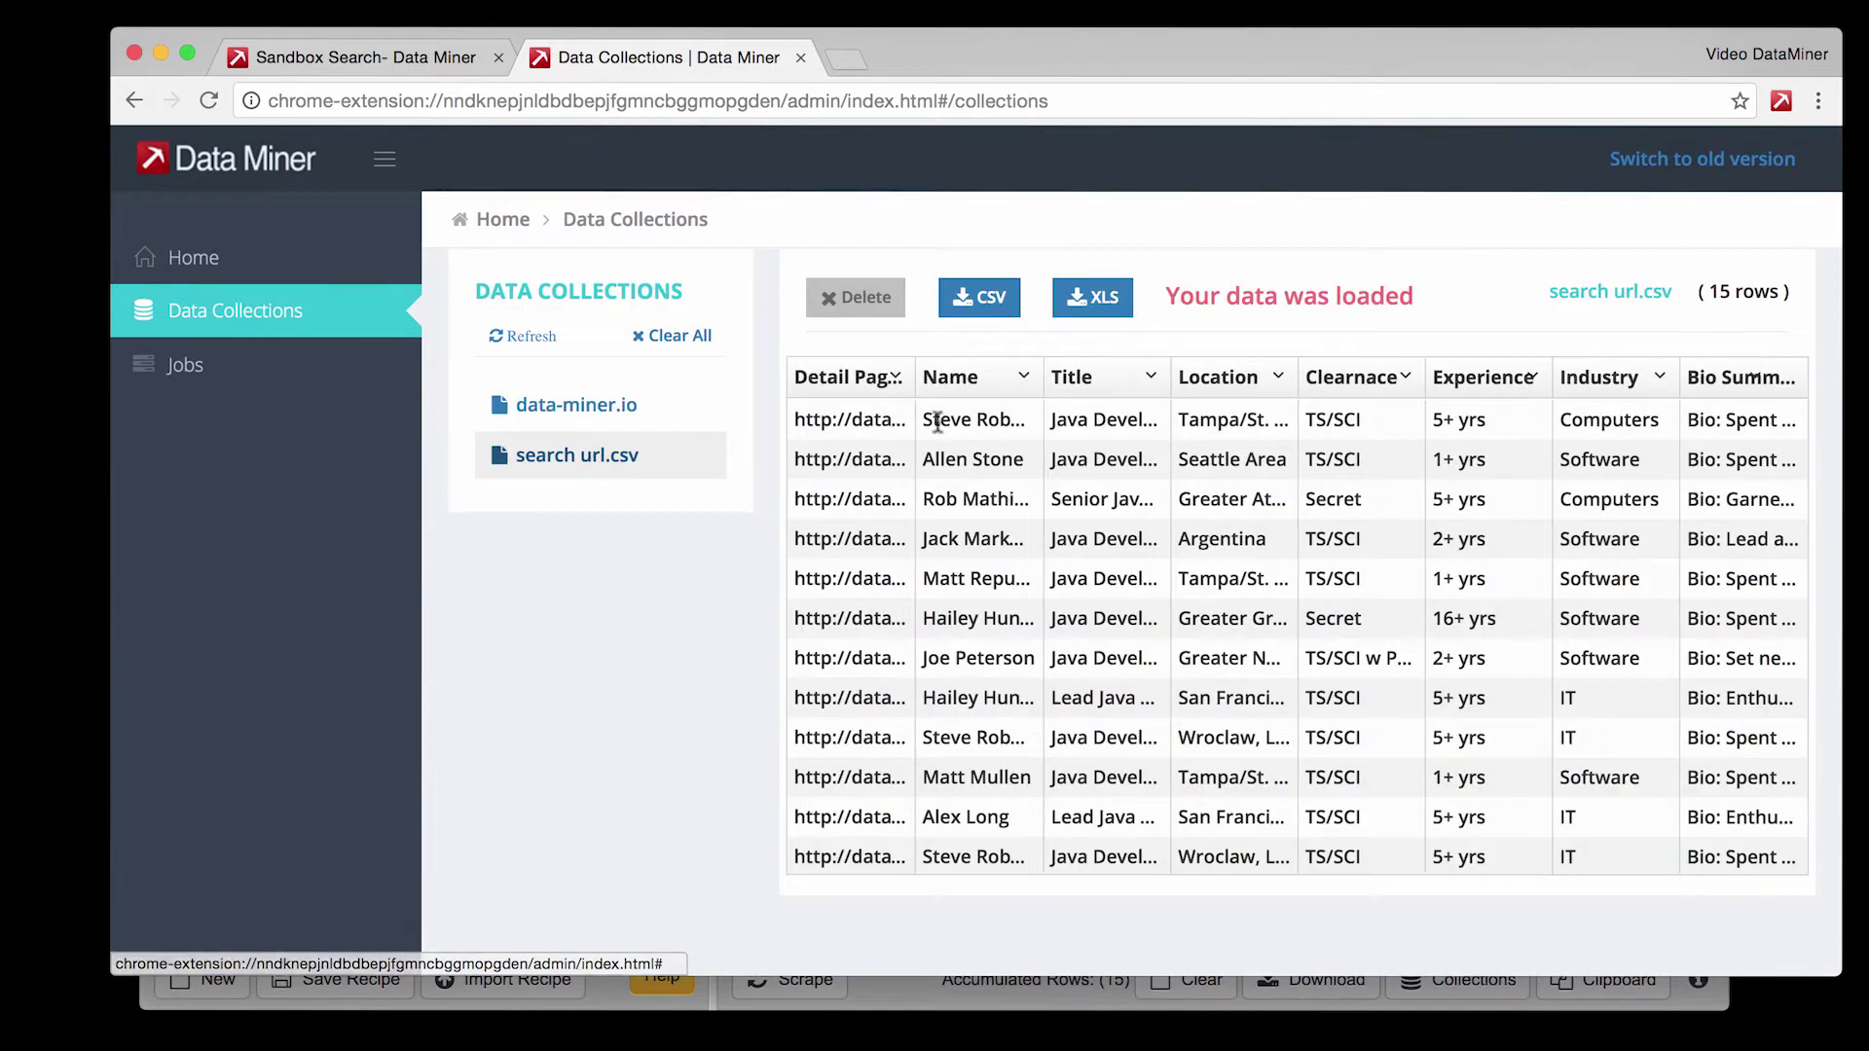
scroll(960, 430, "down", 3)
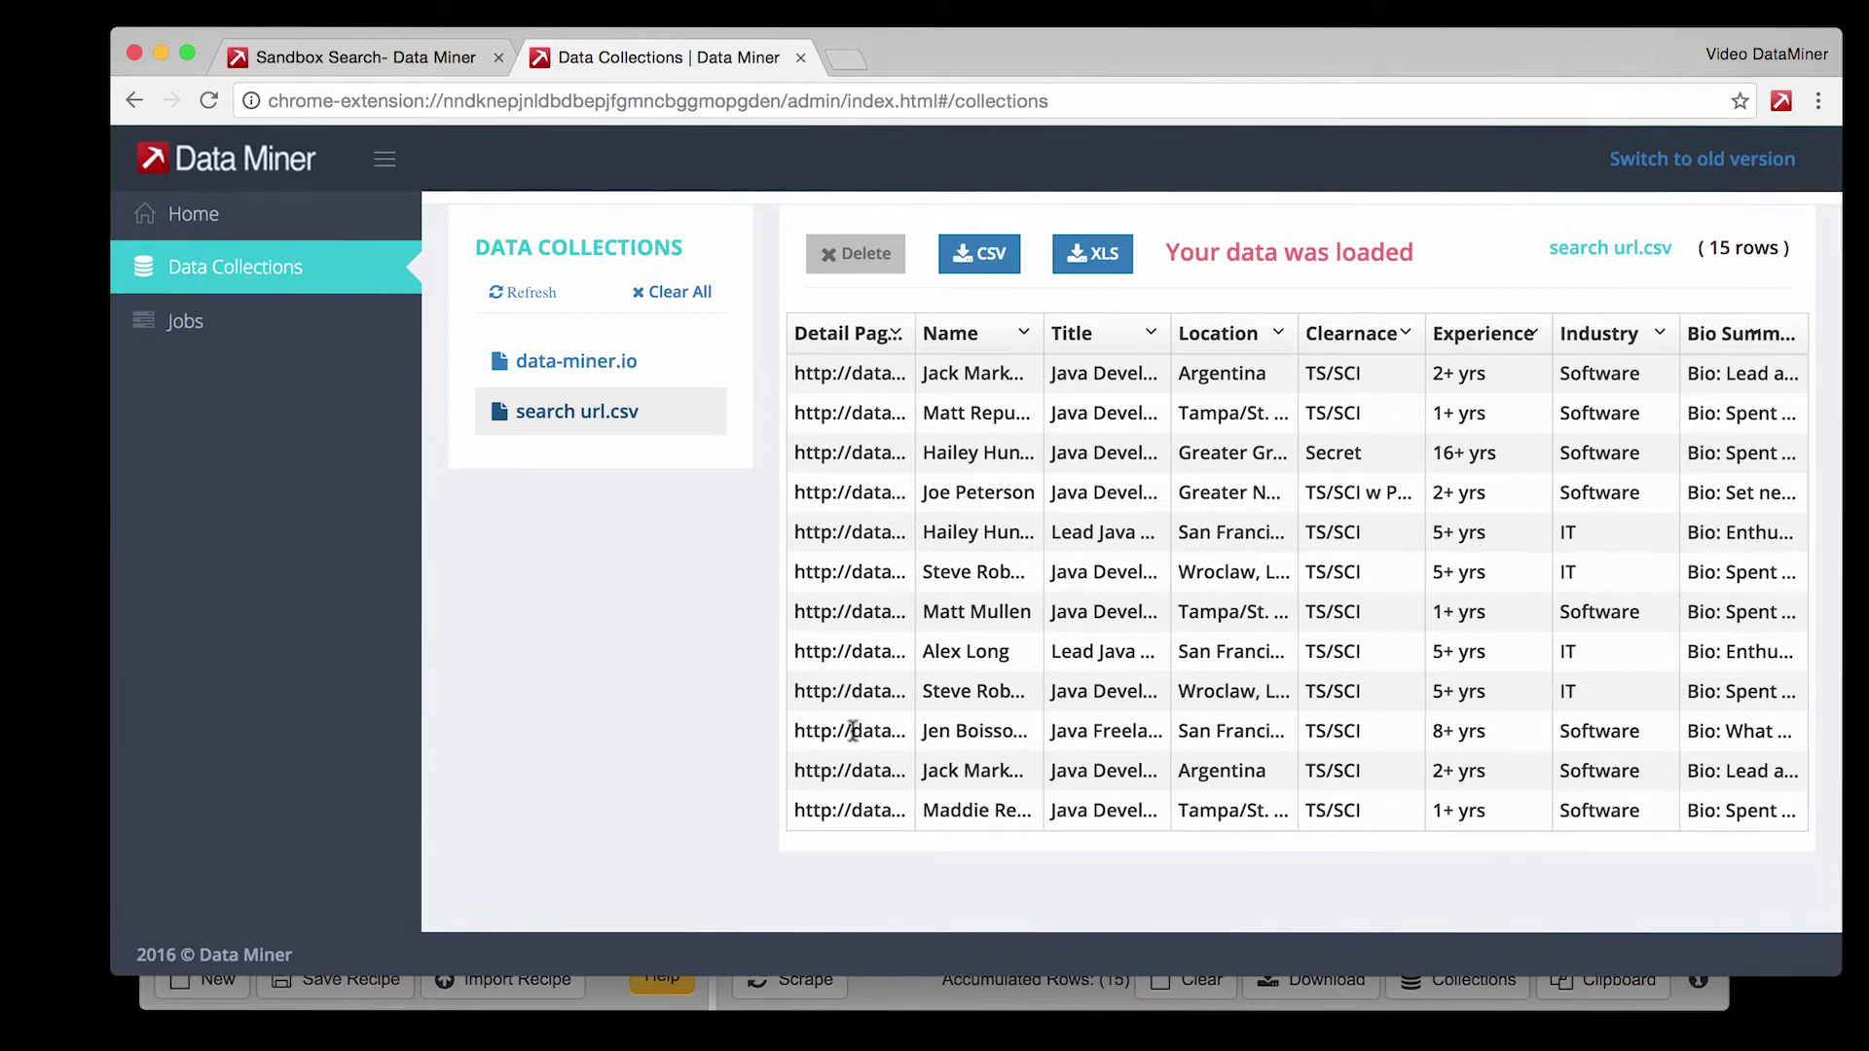
scroll(869, 453, "up", 4)
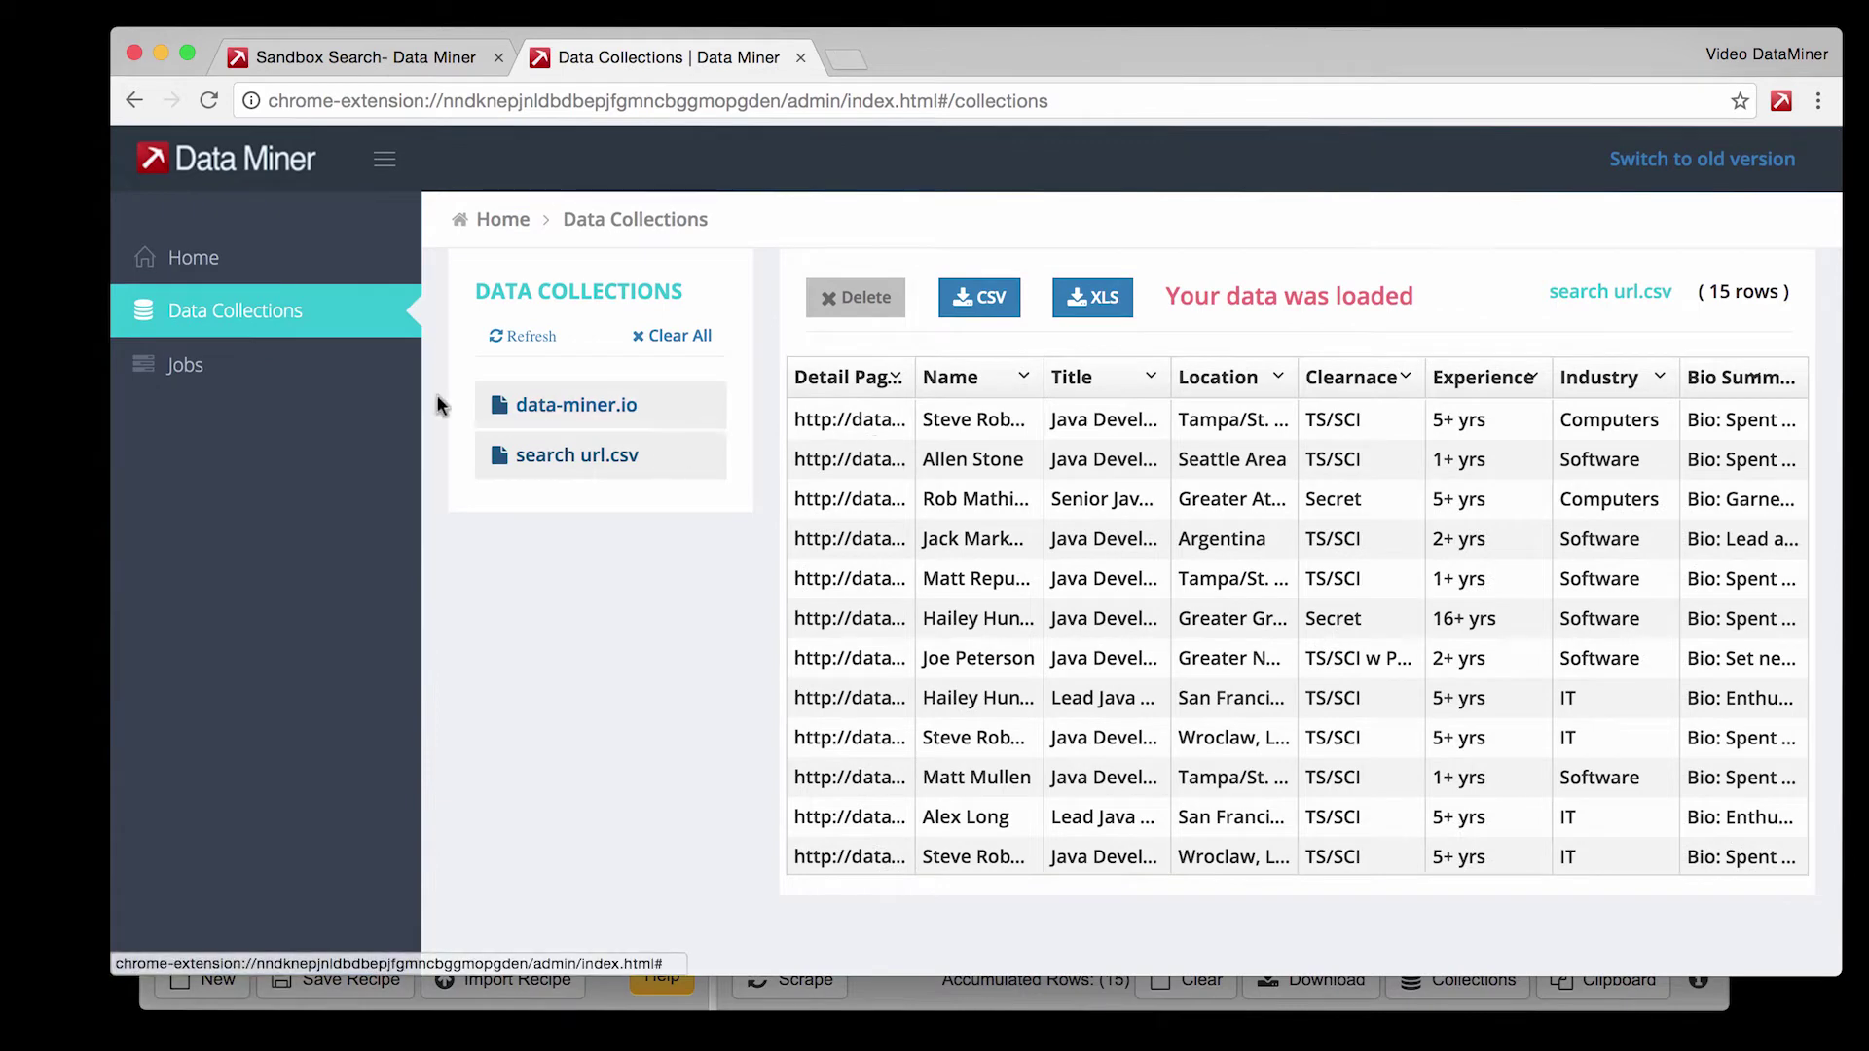
Create a job named 'Sandbox Details' using the Sandbox - Detail recipe.
left_click(206, 376)
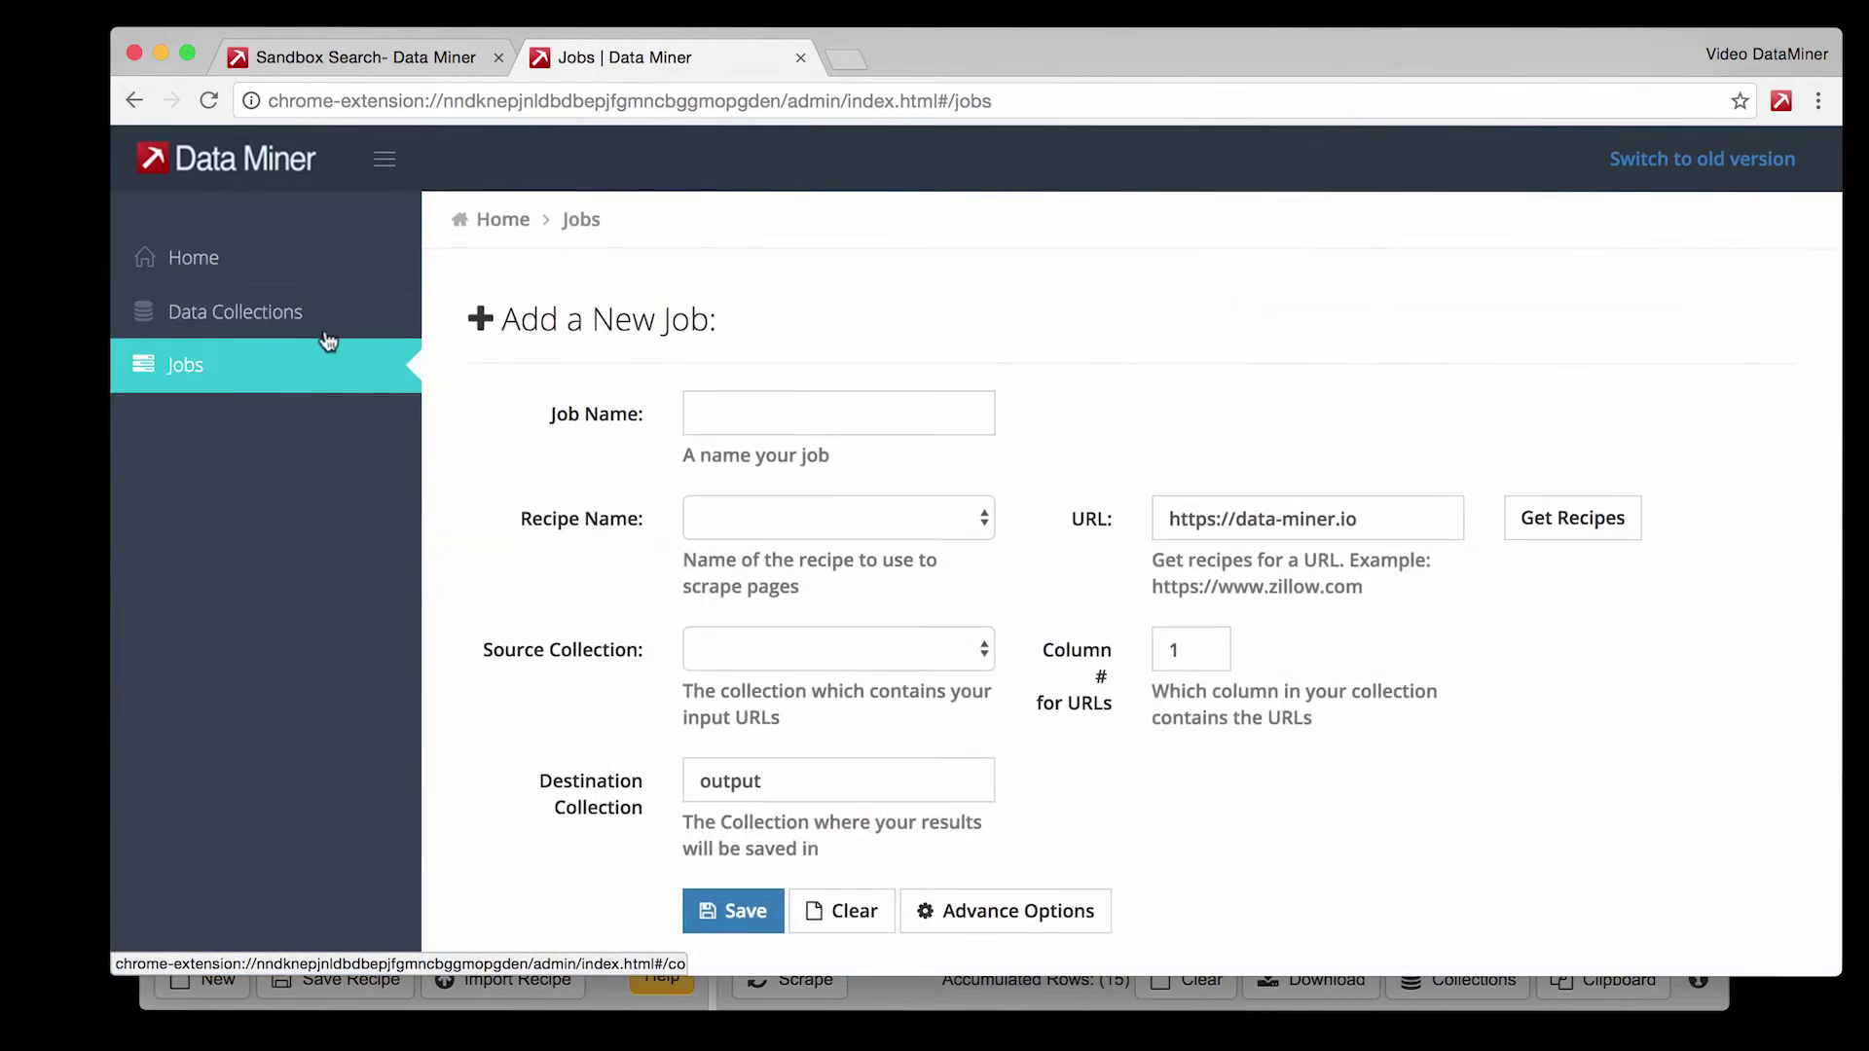
left_click(754, 421)
type("S")
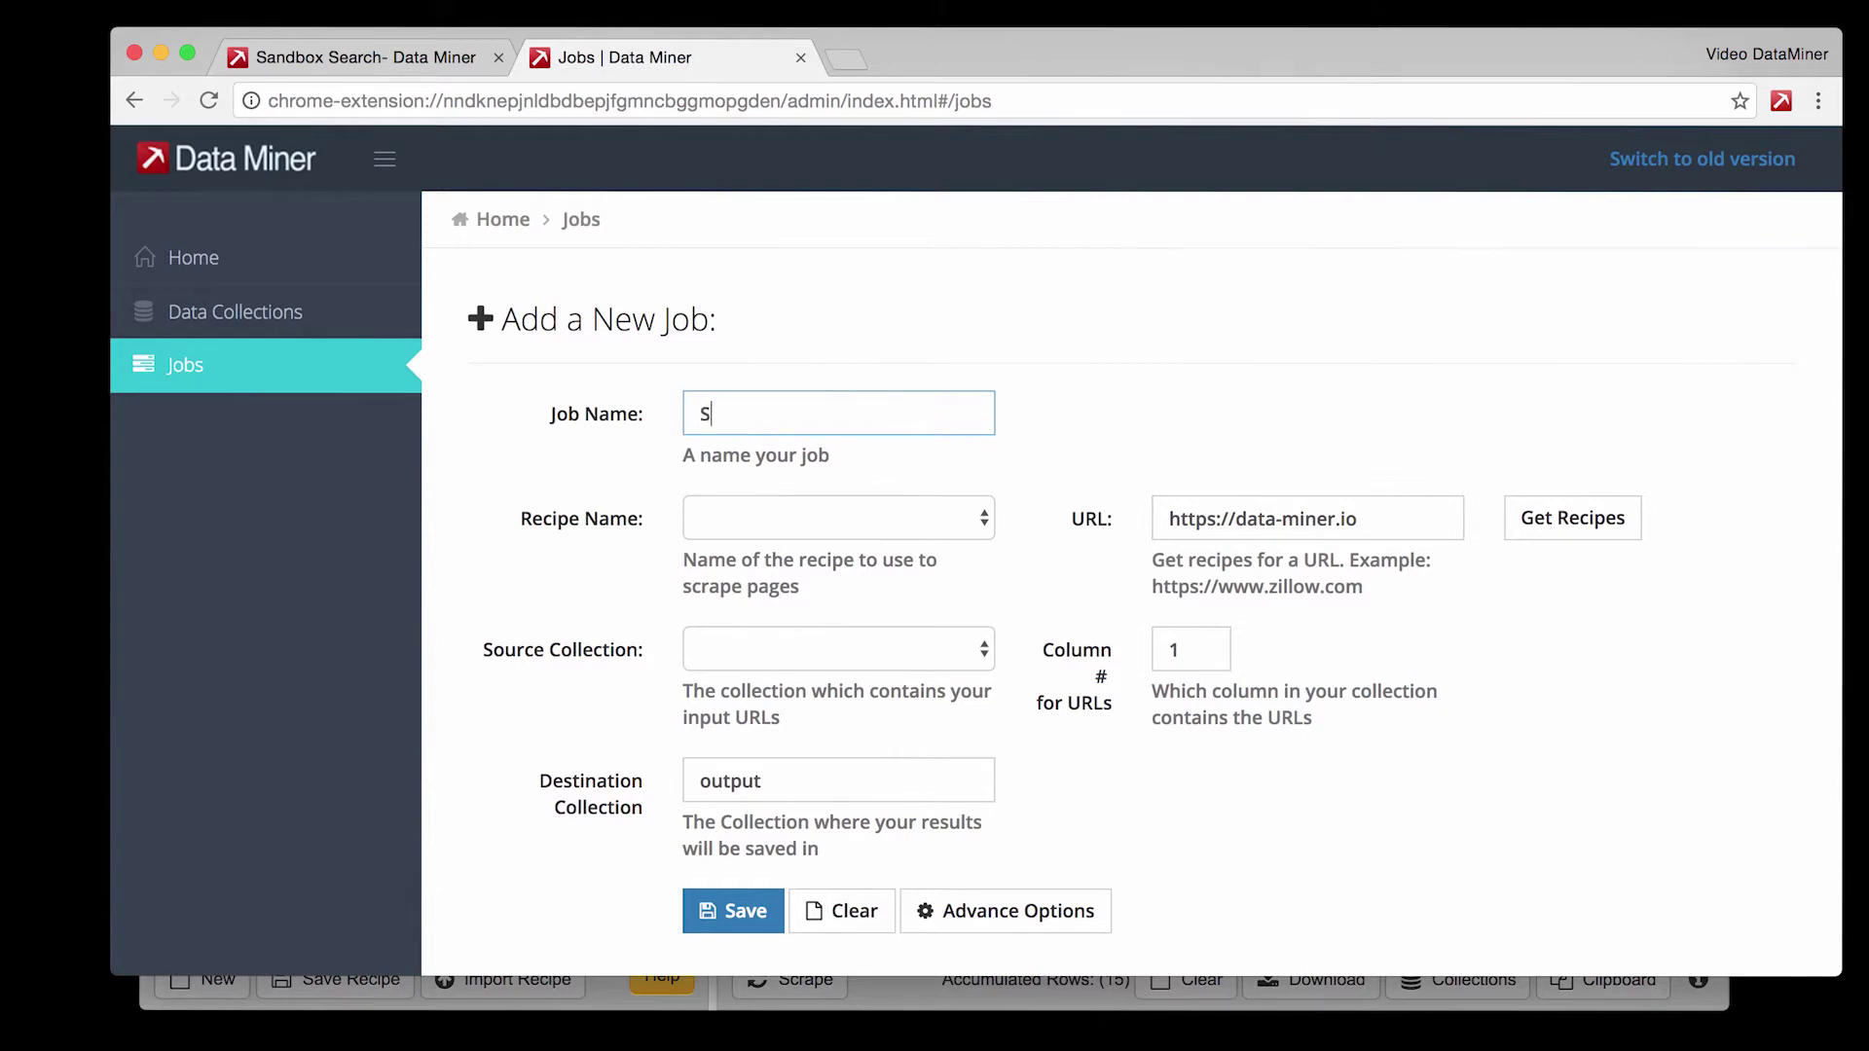
type("andbox Details")
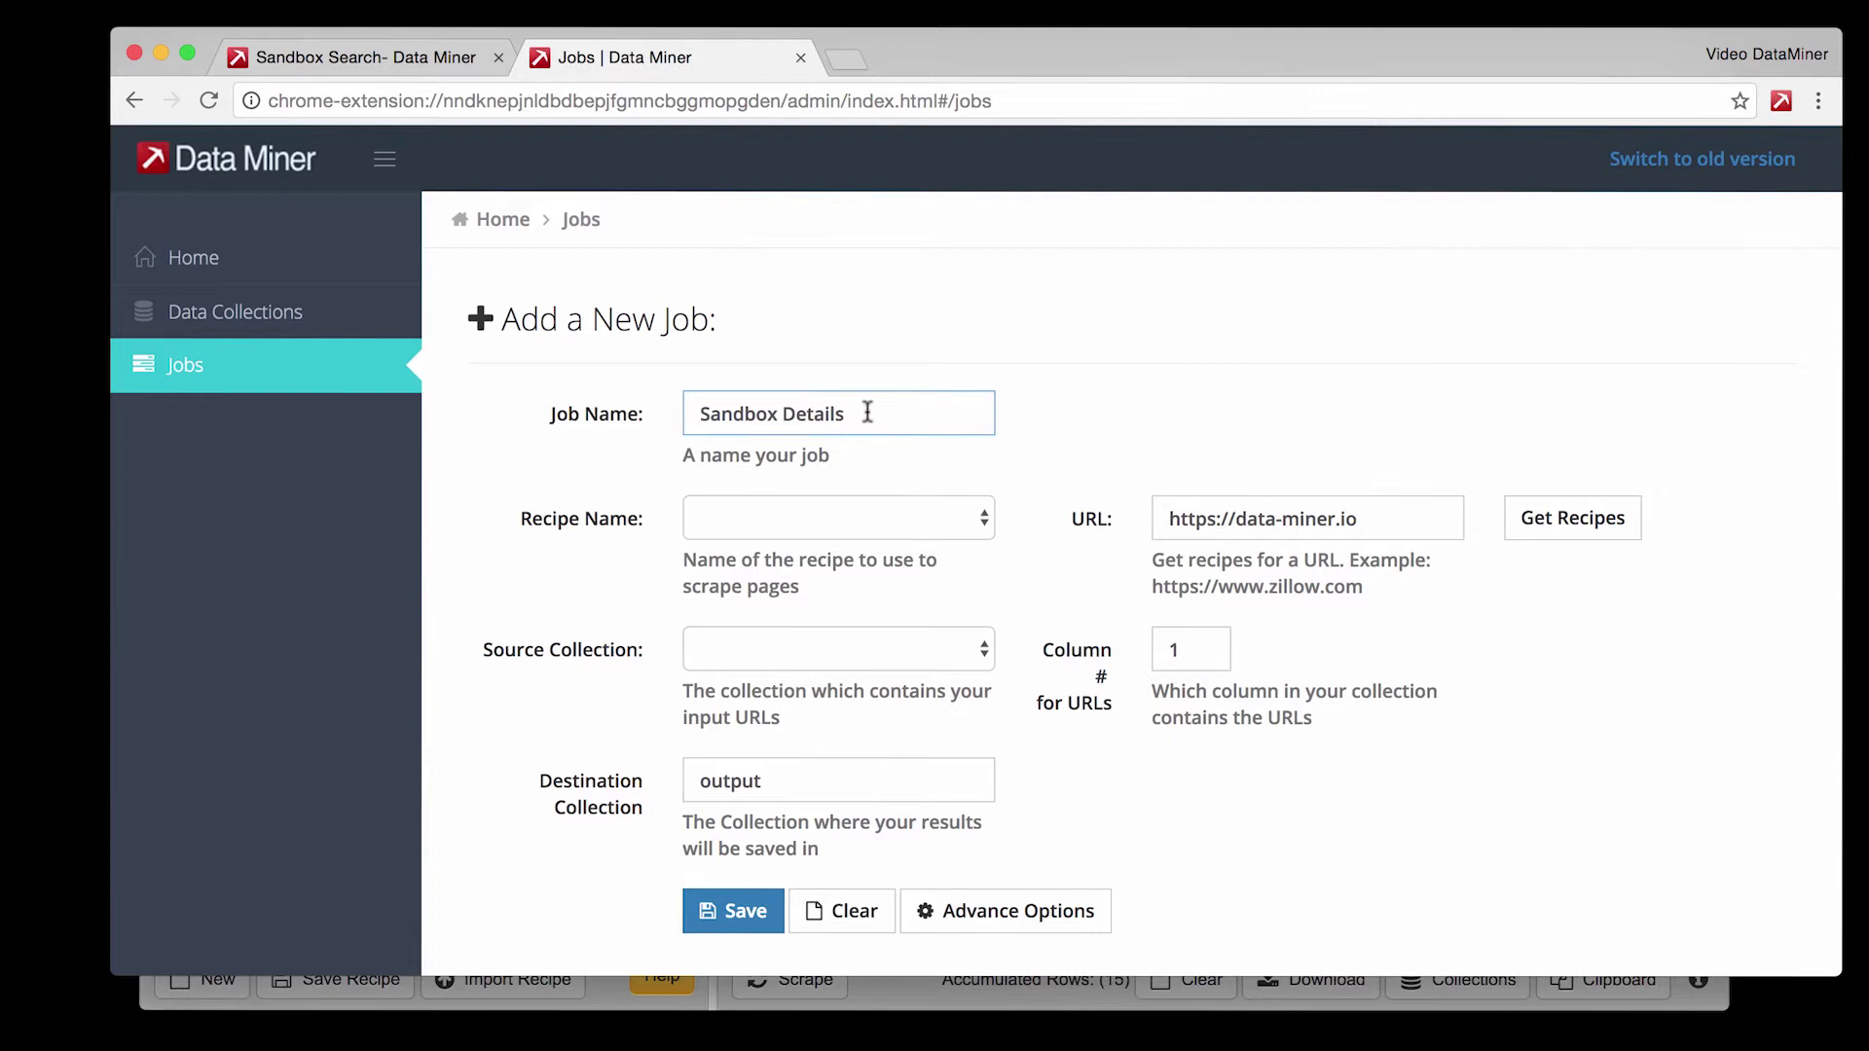
left_click(865, 516)
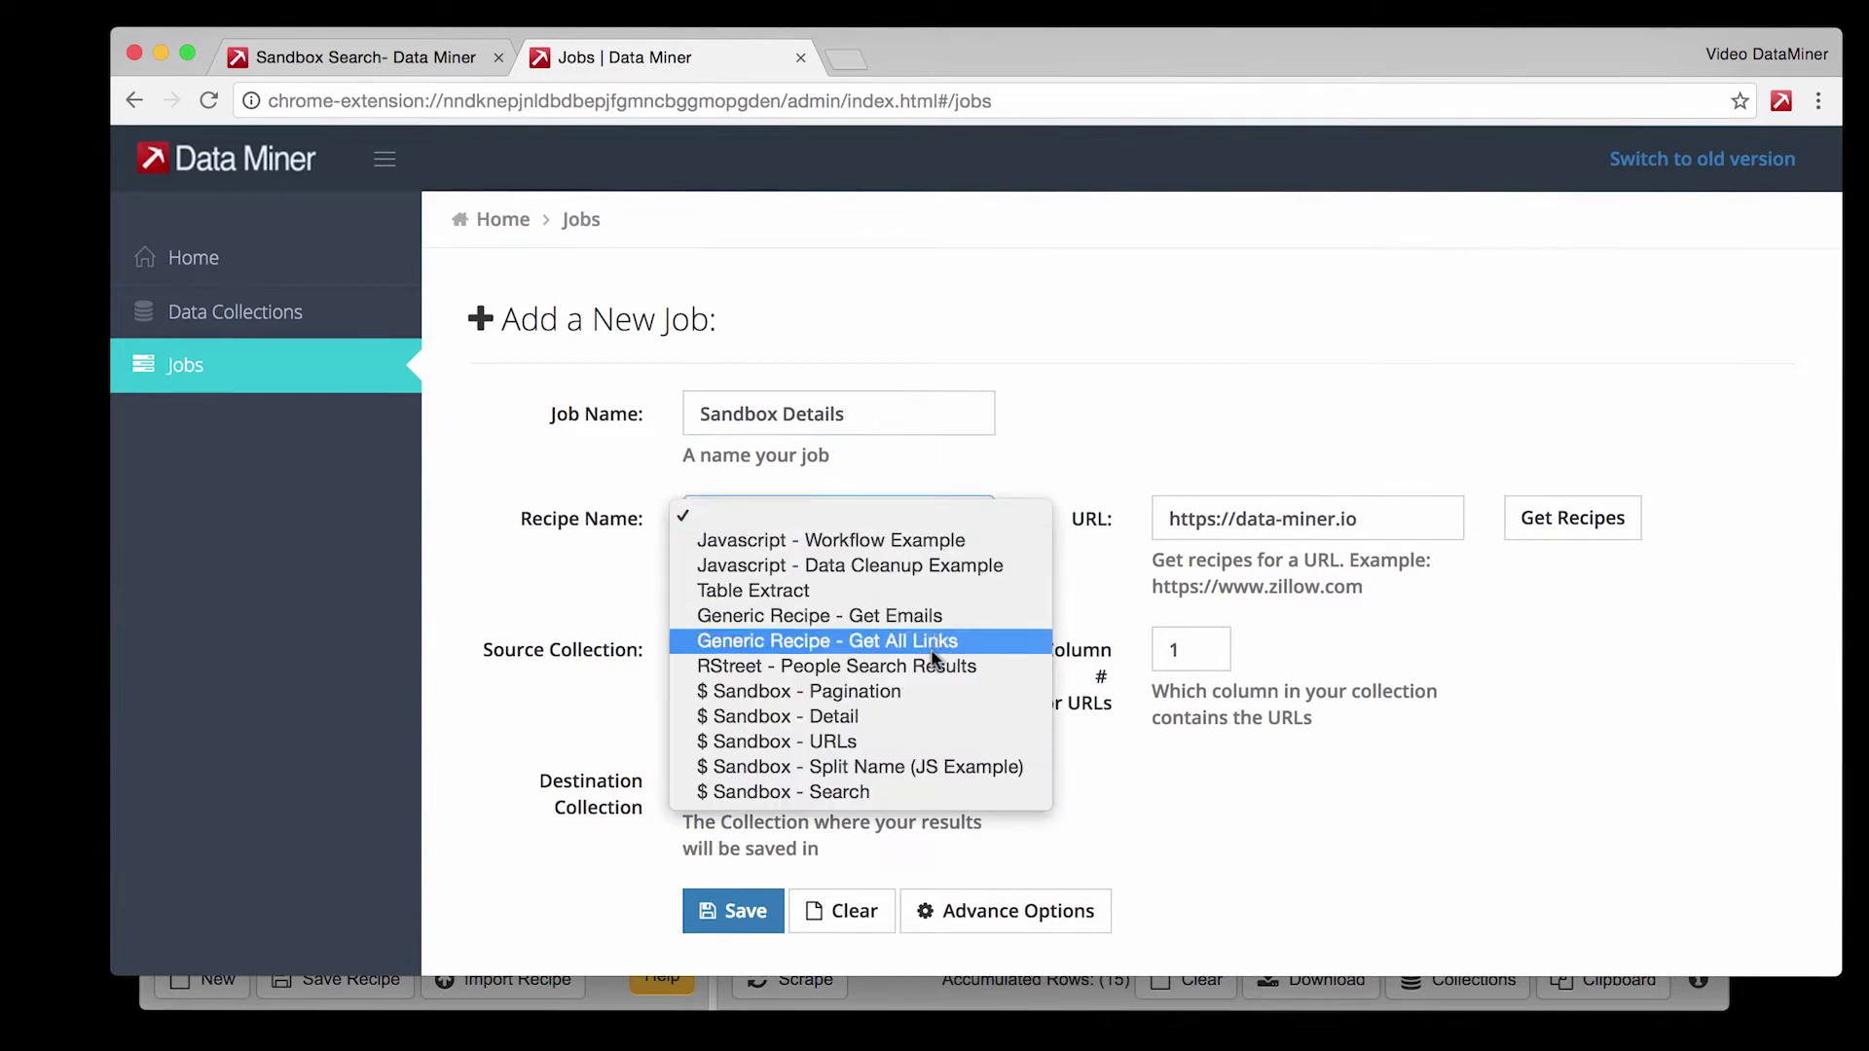
left_click(780, 716)
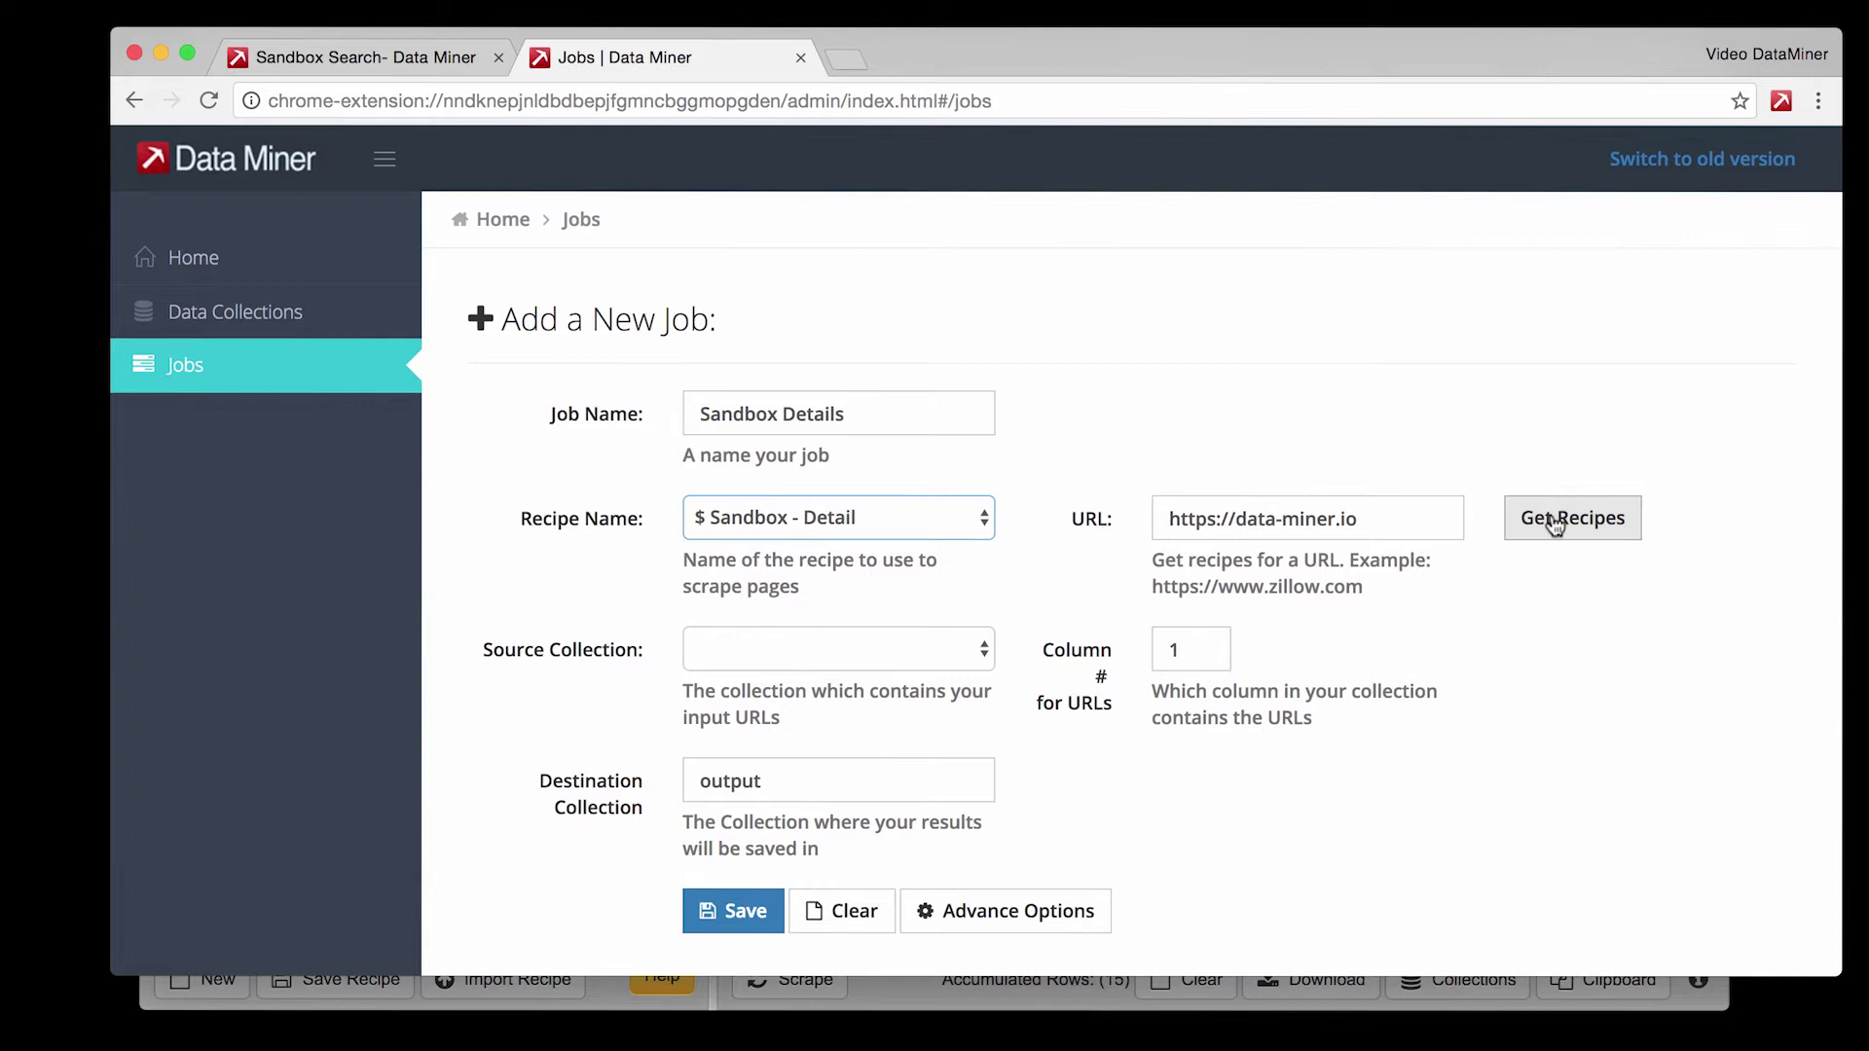
Use search url.csv as the job's source collection, keeping the URL column at 1.
left_click(888, 652)
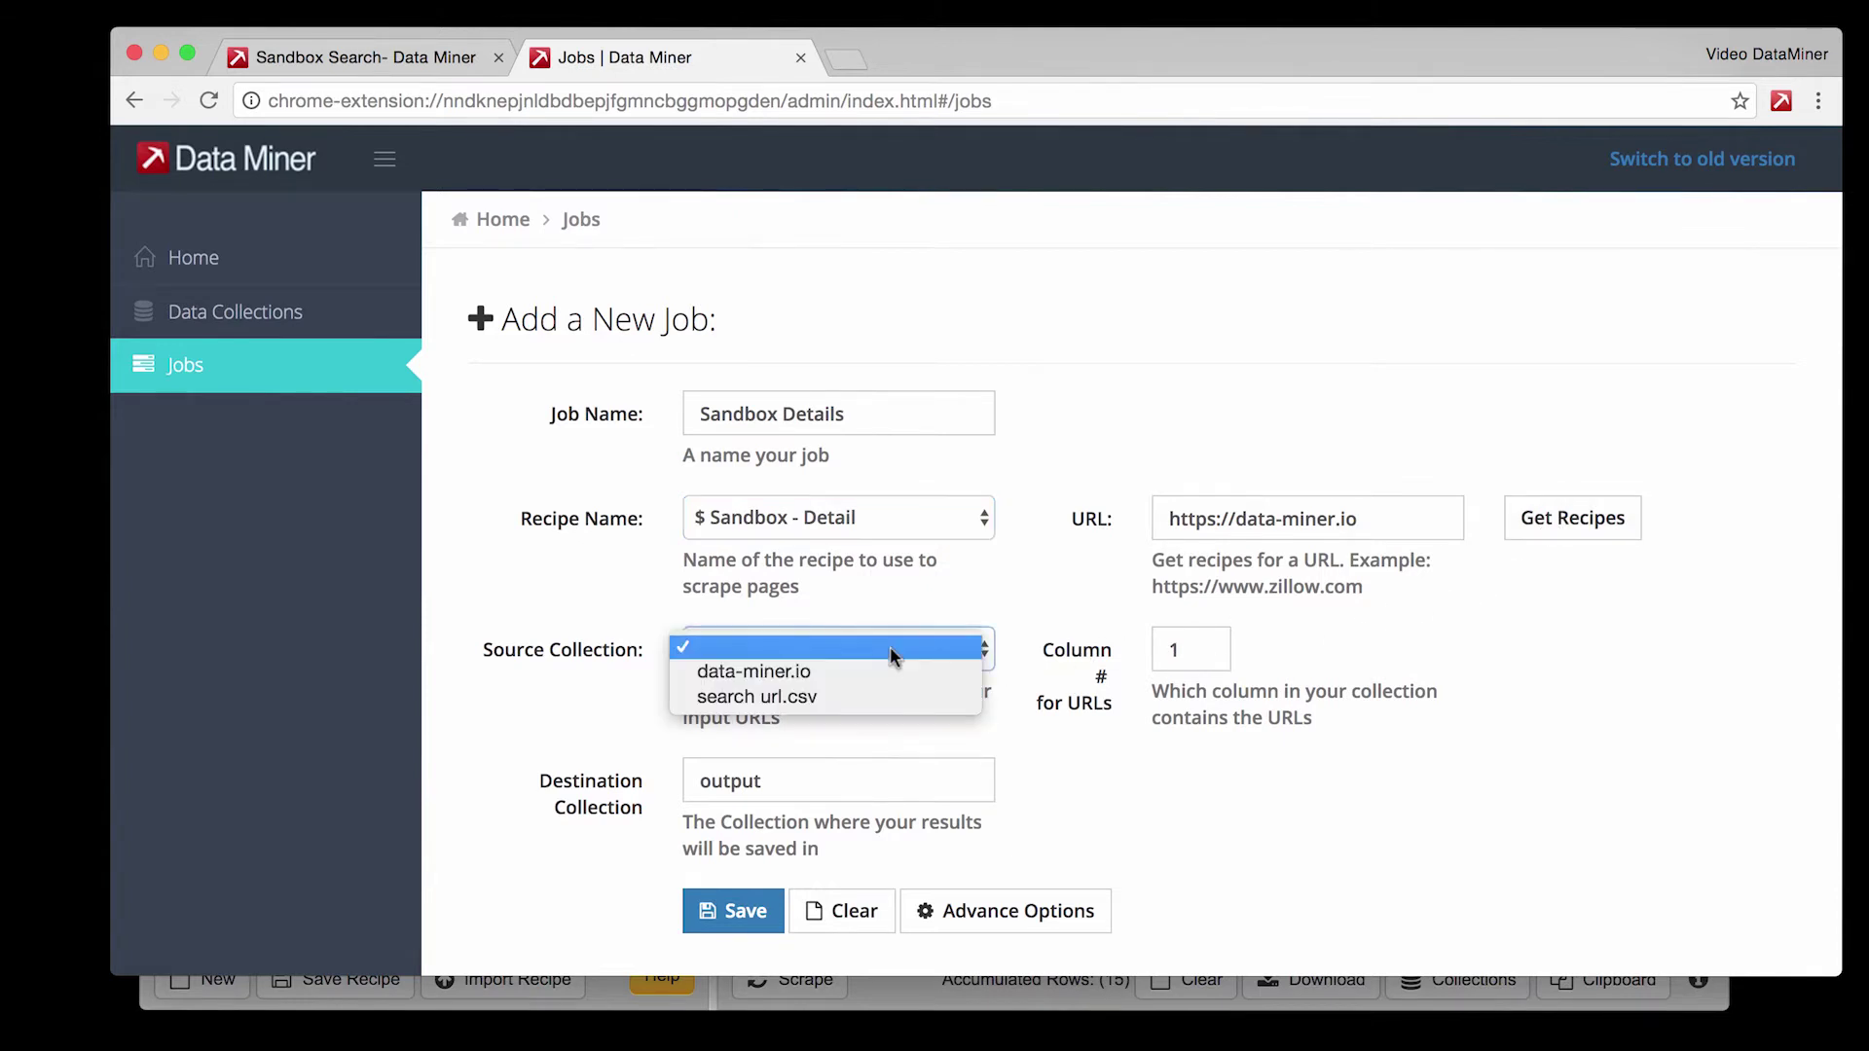
left_click(889, 652)
left_click(890, 652)
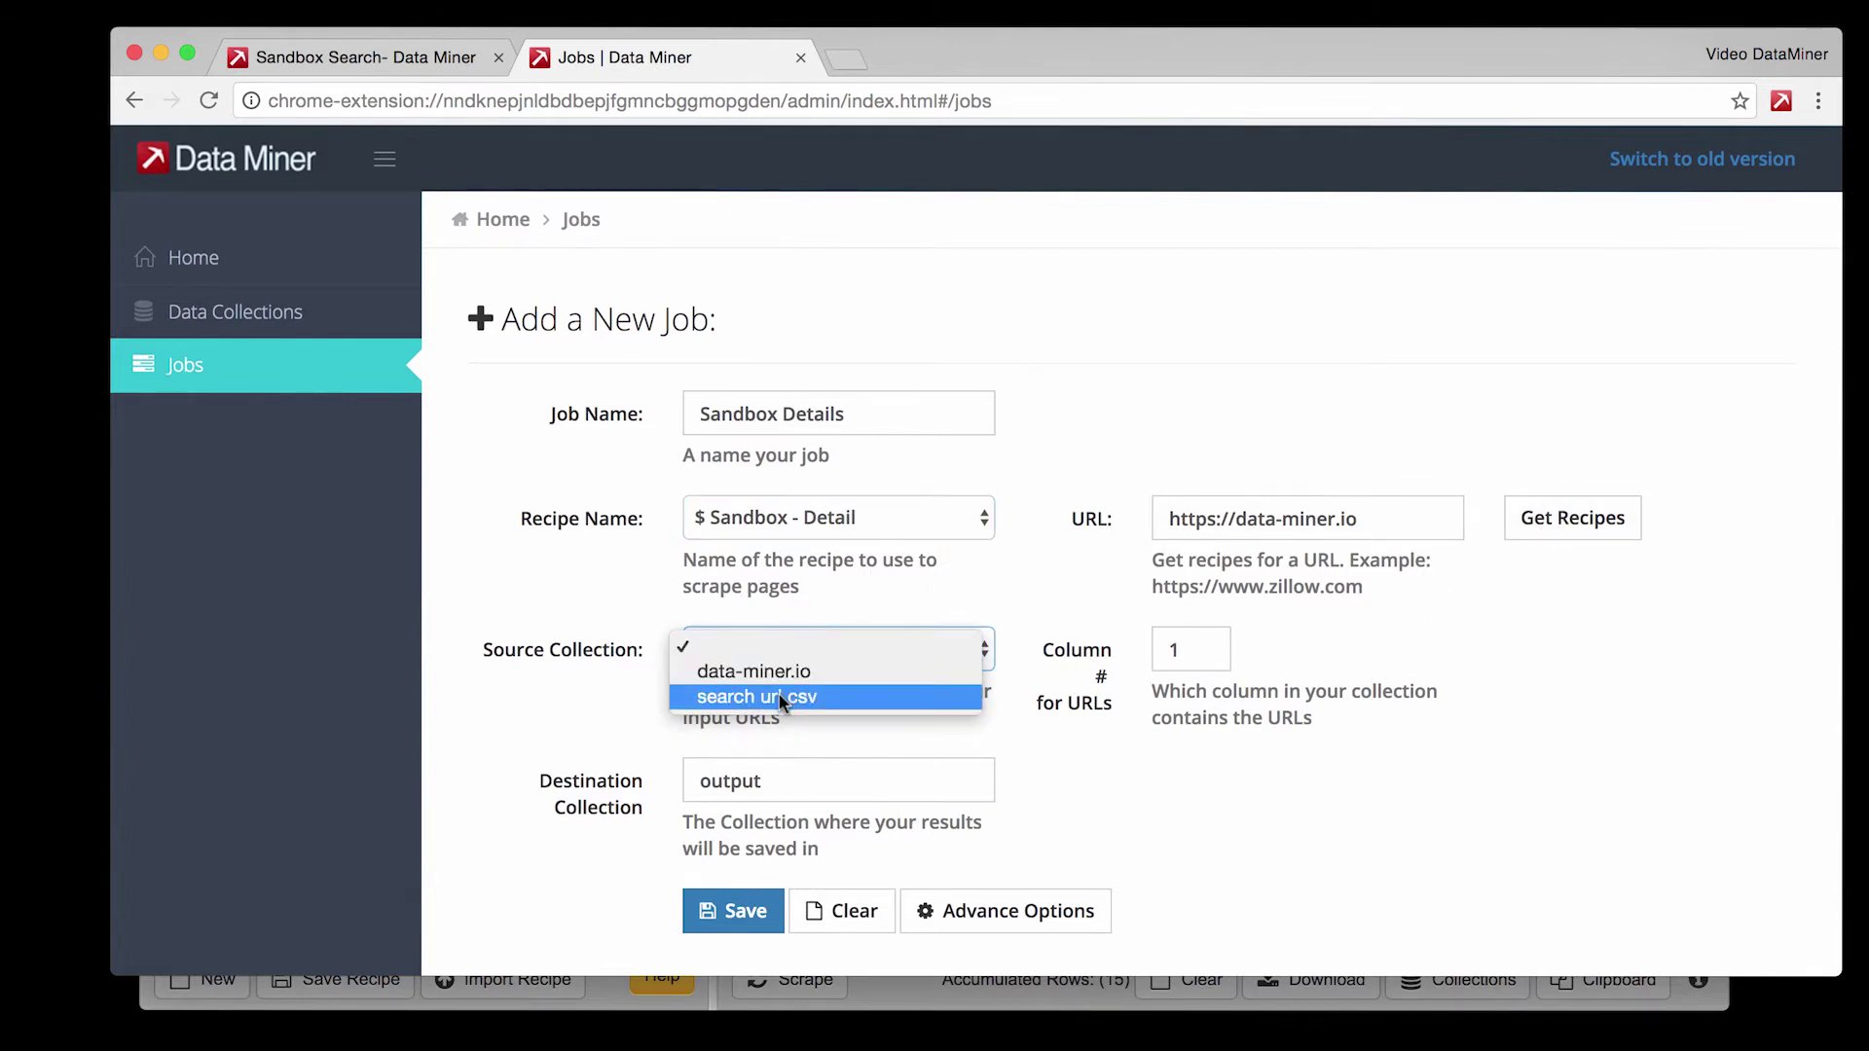
left_click(697, 697)
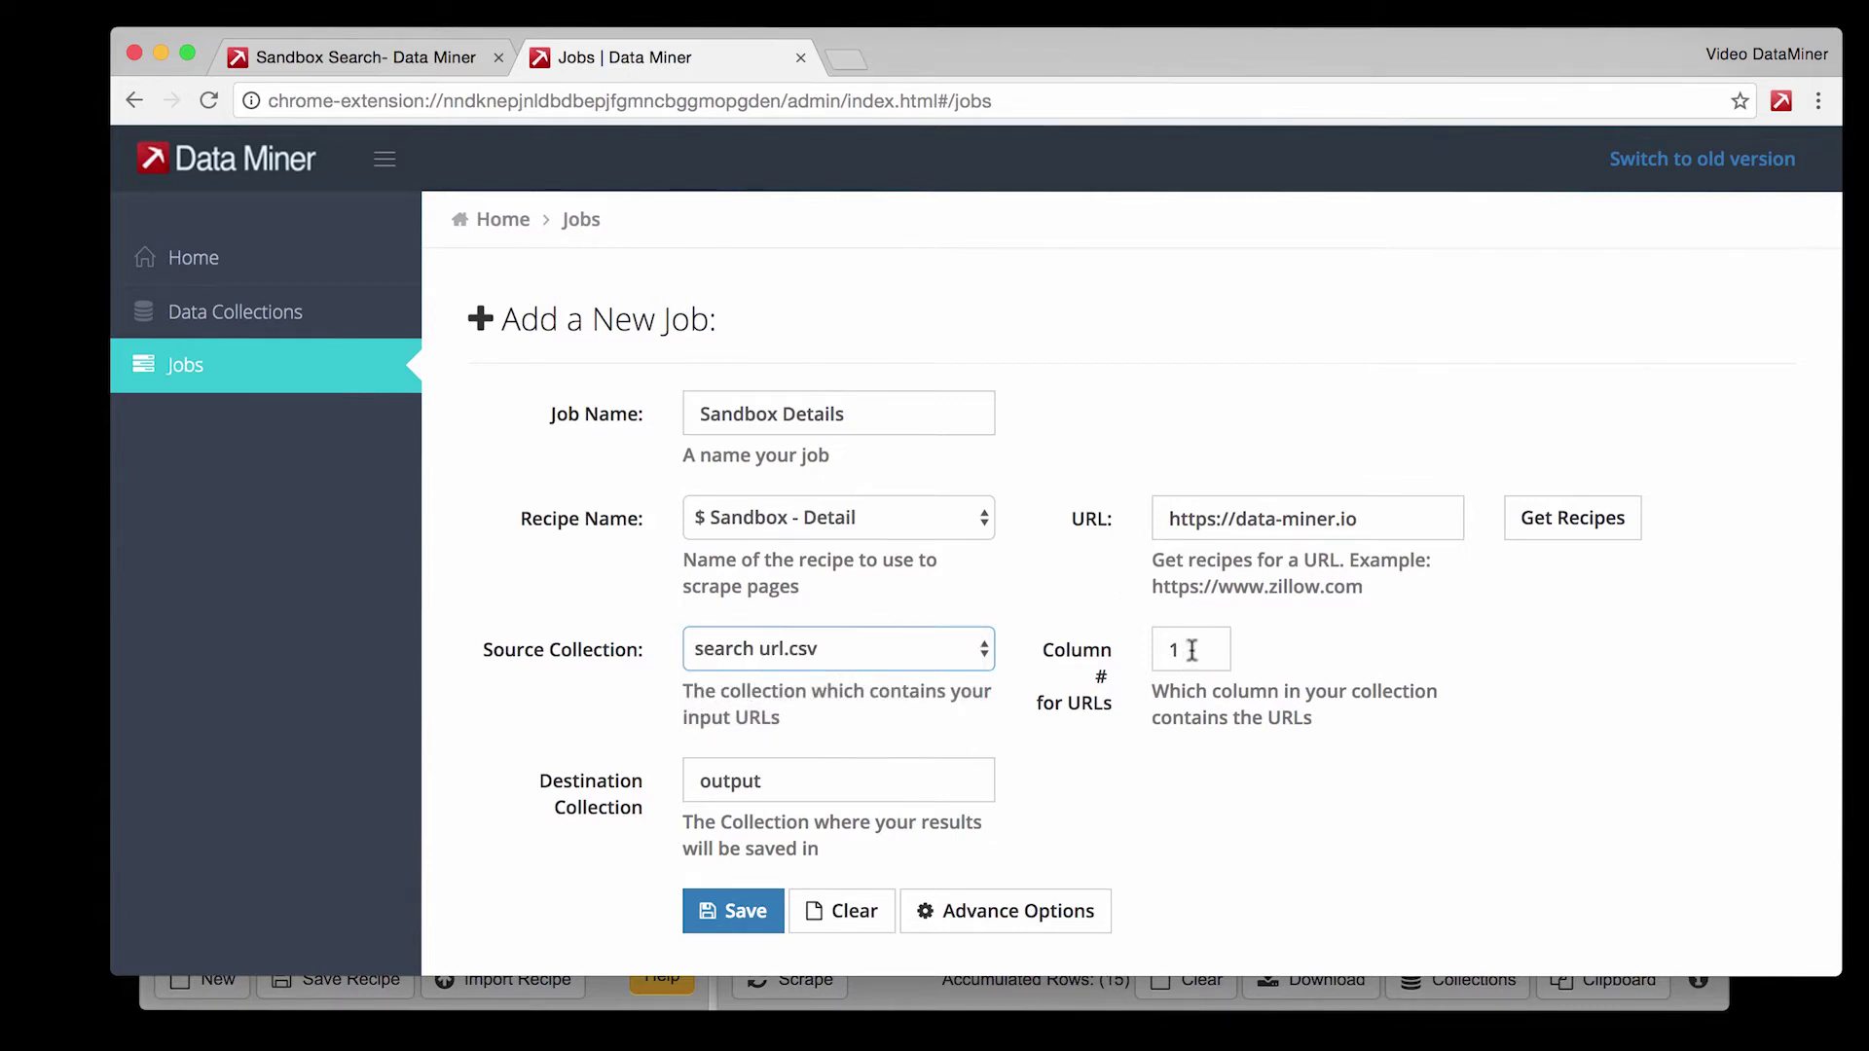
left_click_drag(1192, 650, 1156, 650)
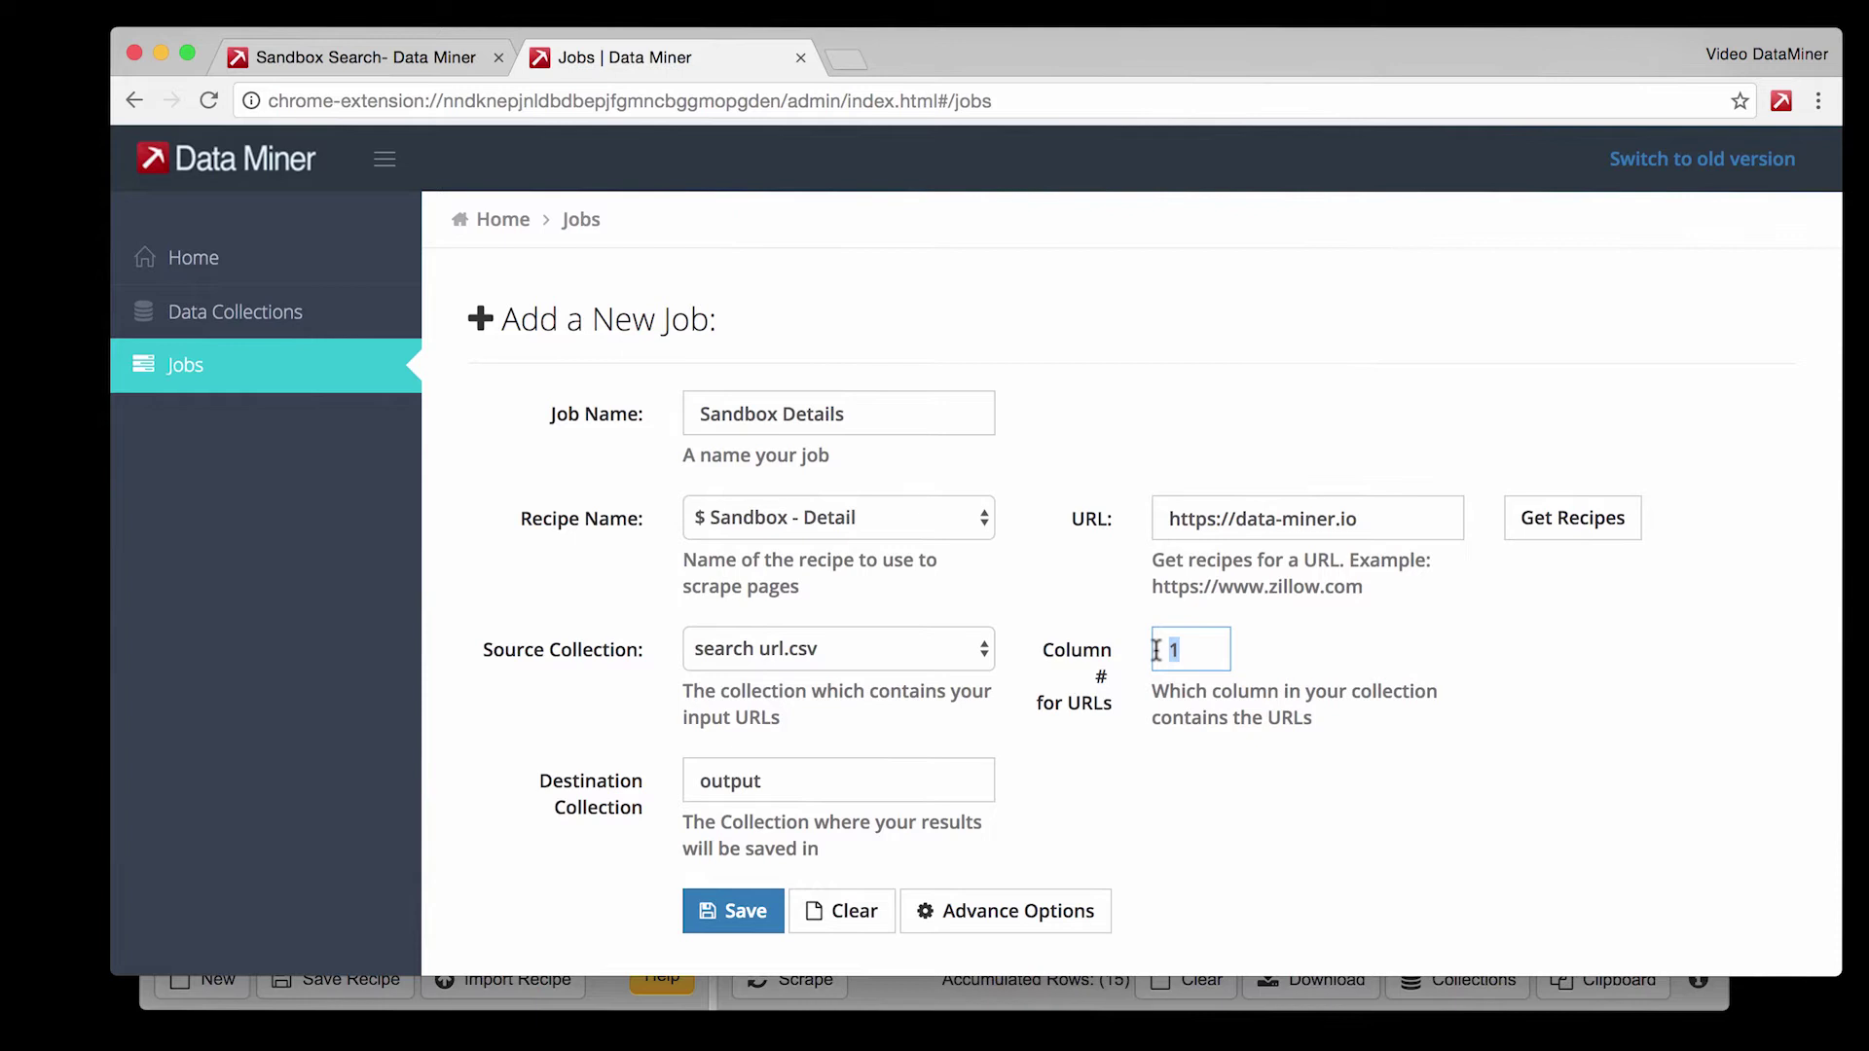
left_click(1156, 650)
Name the destination collection 'Detail Output' and reveal the advanced options.
key("Tab")
key("BackSpace")
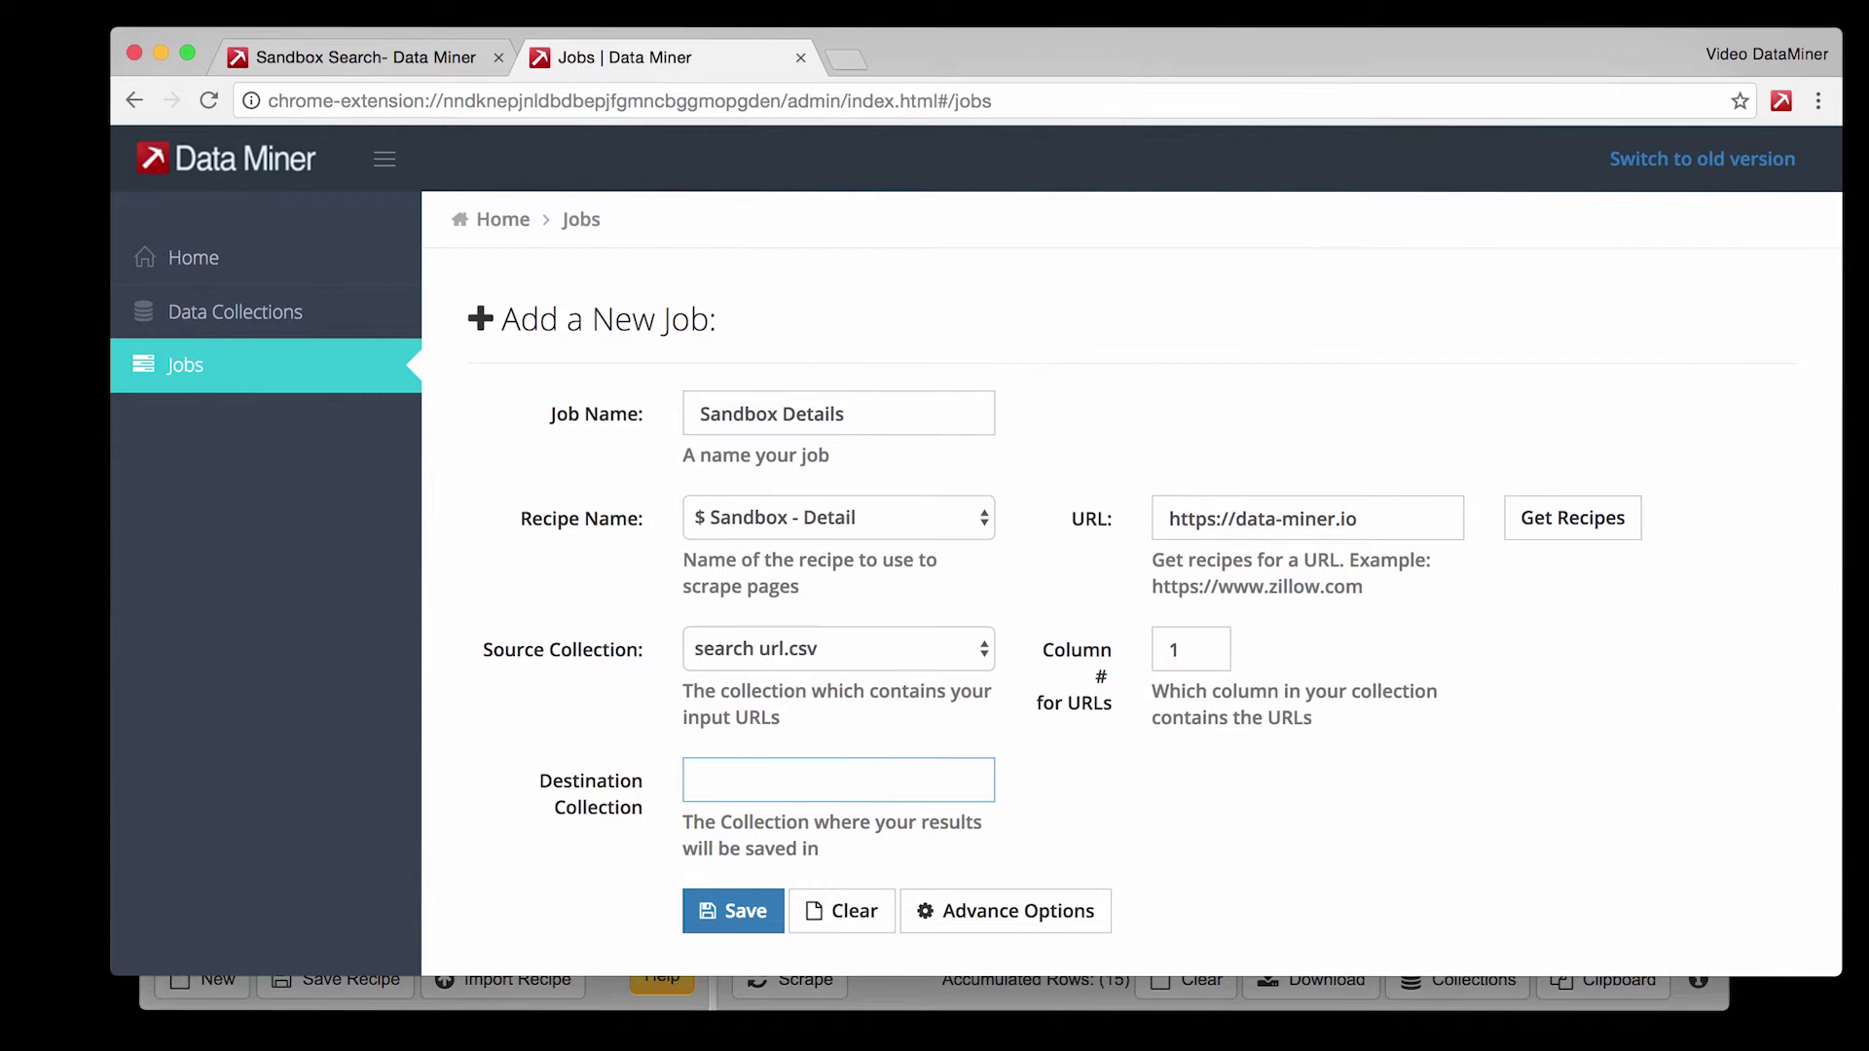
type("Detail Output")
left_click(1019, 931)
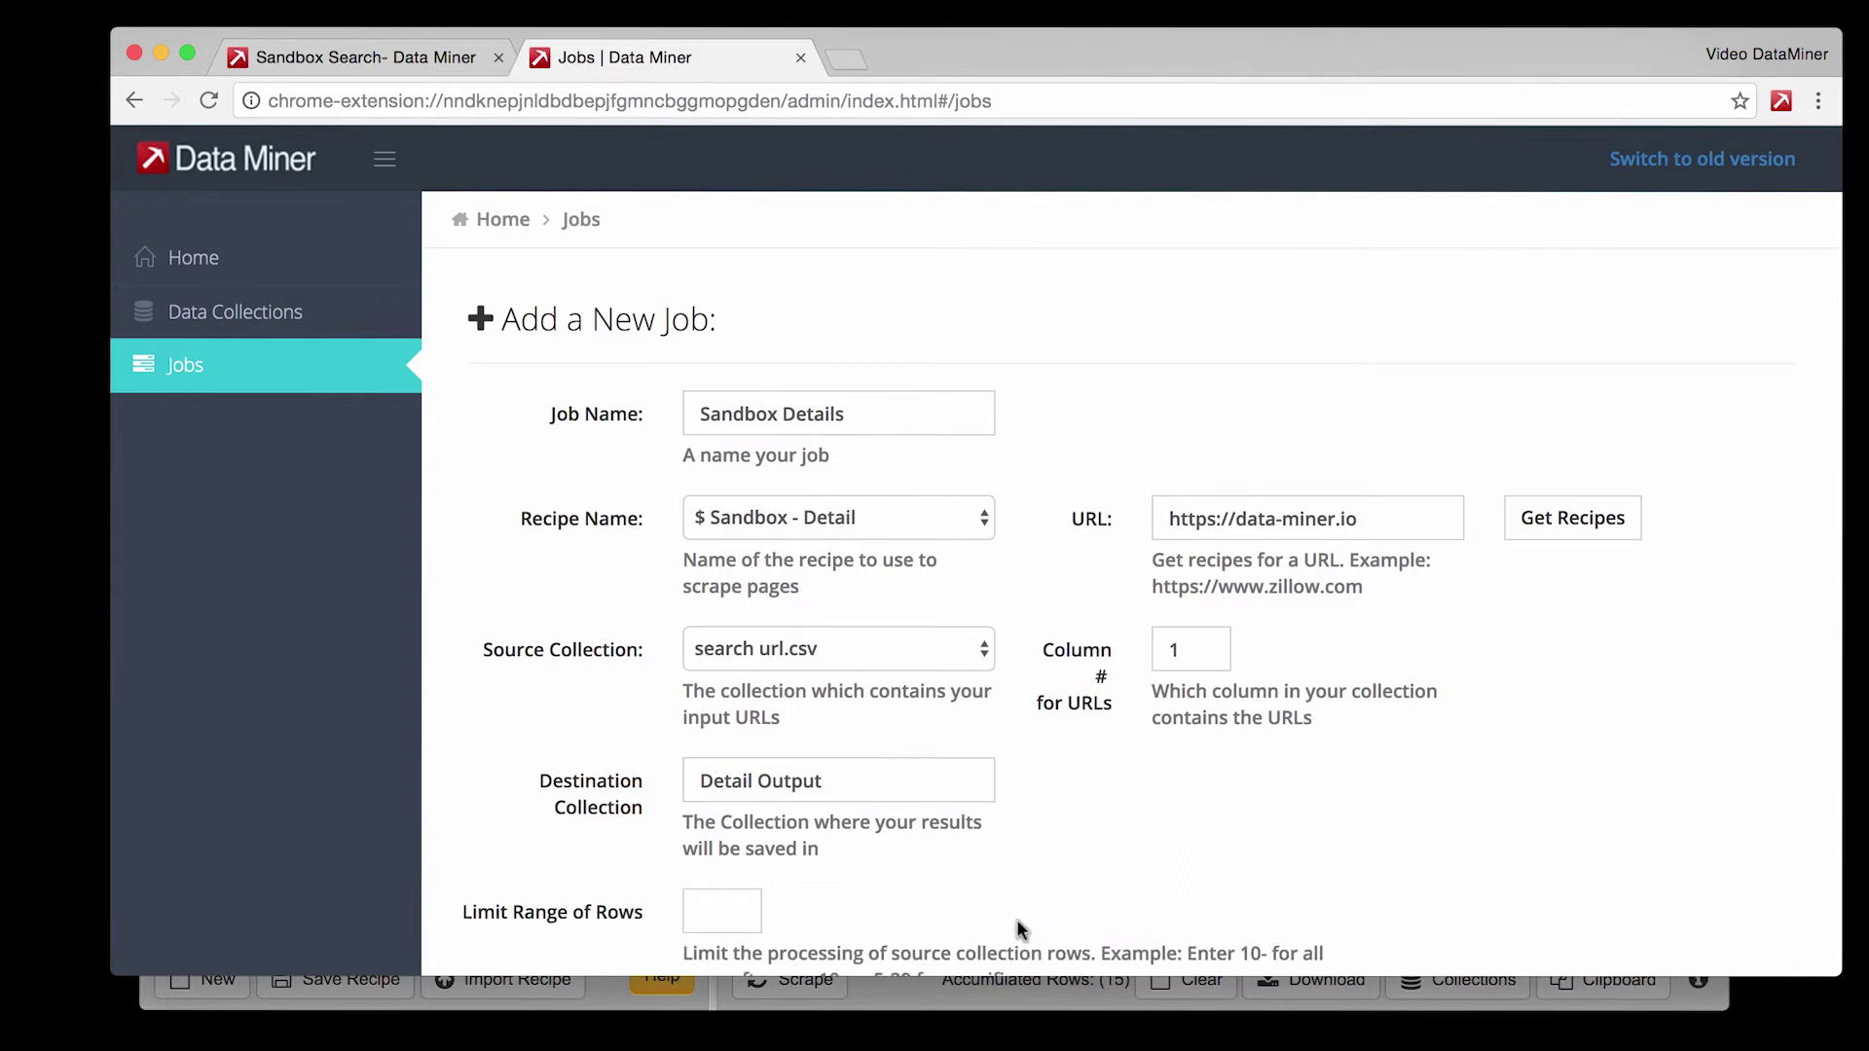
scroll(1016, 919, "down", 5)
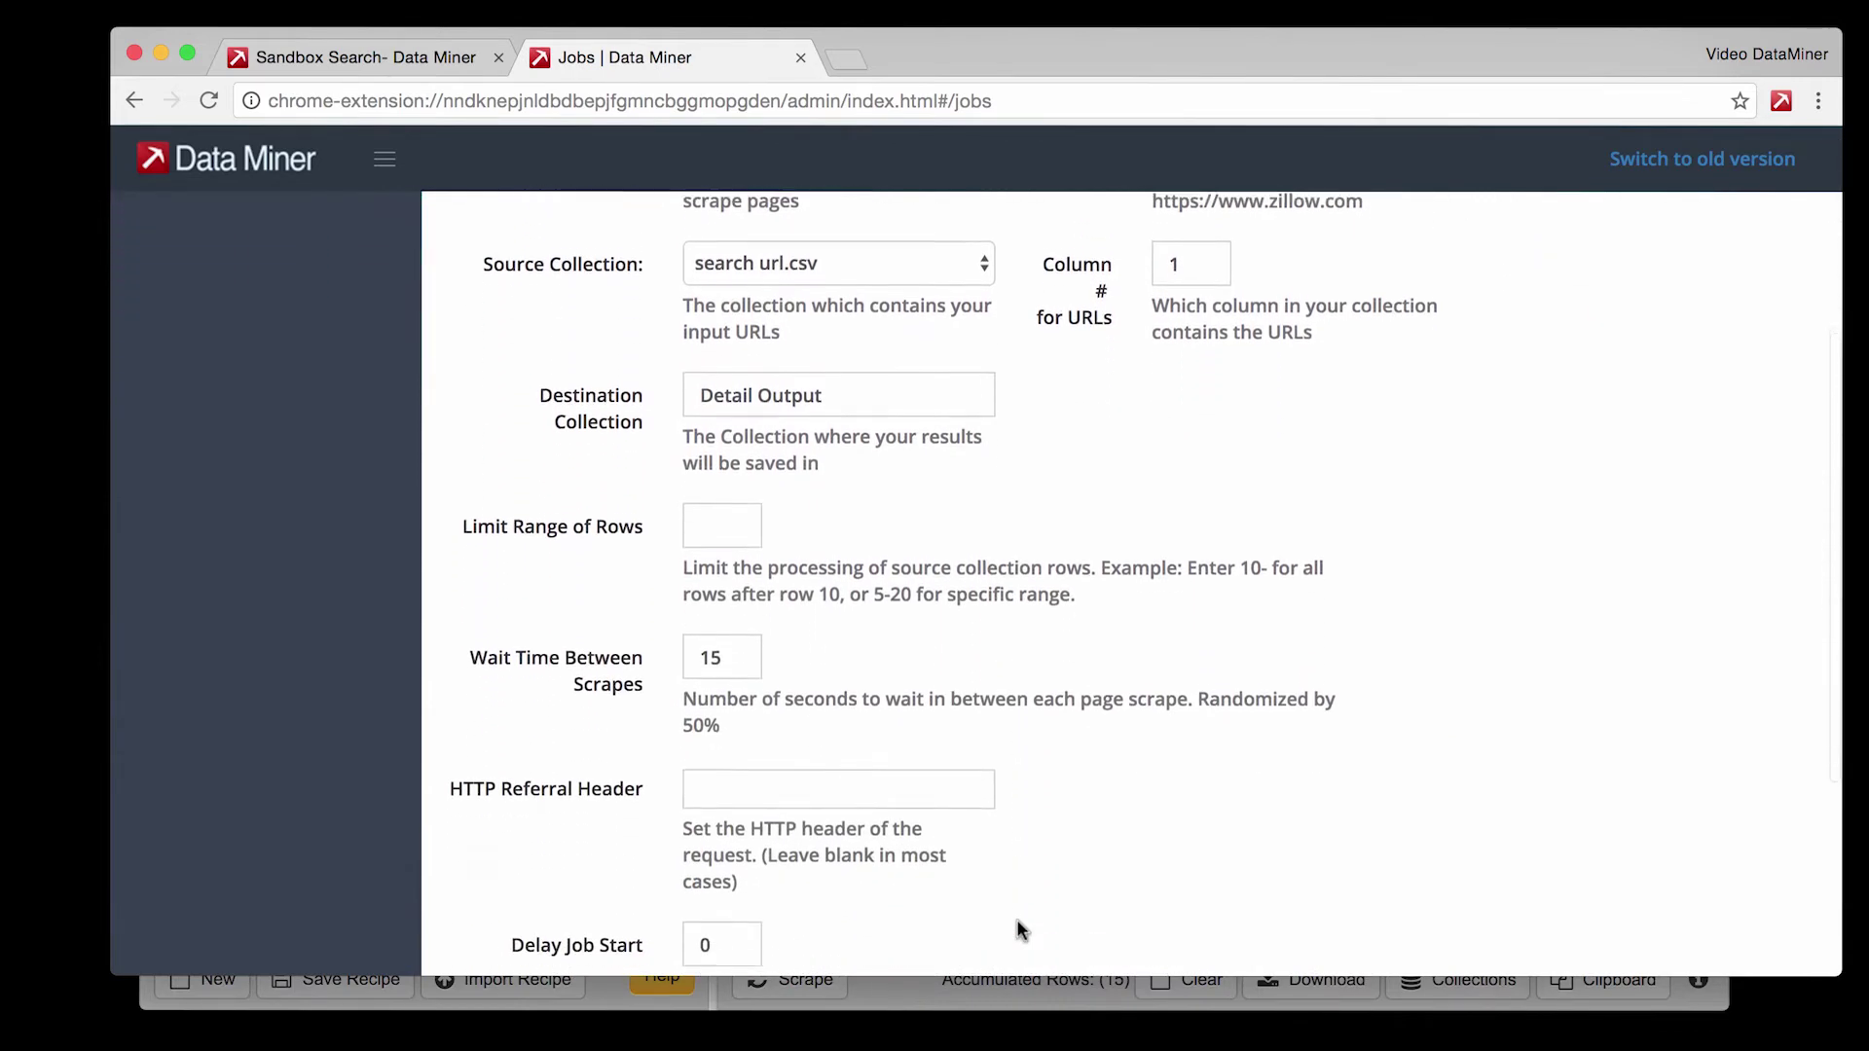
left_click_drag(697, 649, 730, 650)
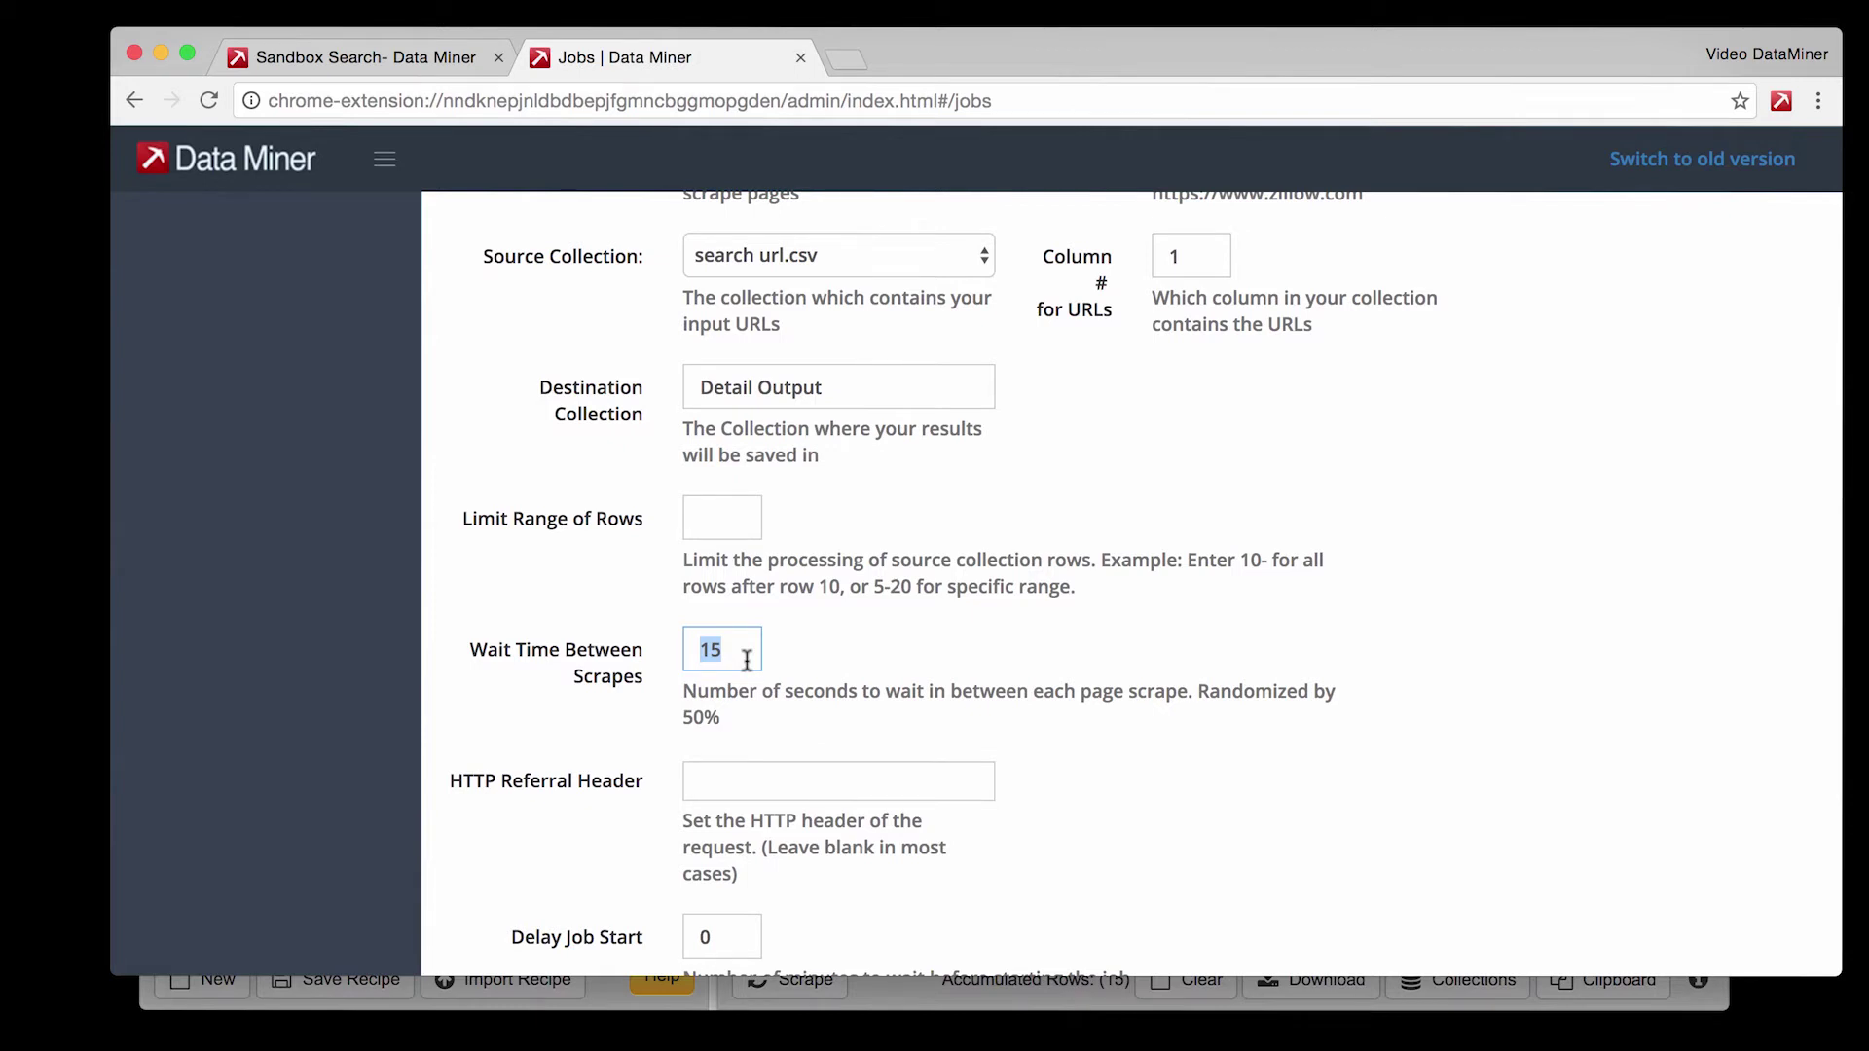
type("30")
key("BackSpace")
key("BackSpace")
type("90")
key("BackSpace")
key("BackSpace")
type("1")
key("BackSpace")
type("15")
scroll(1048, 763, "down", 5)
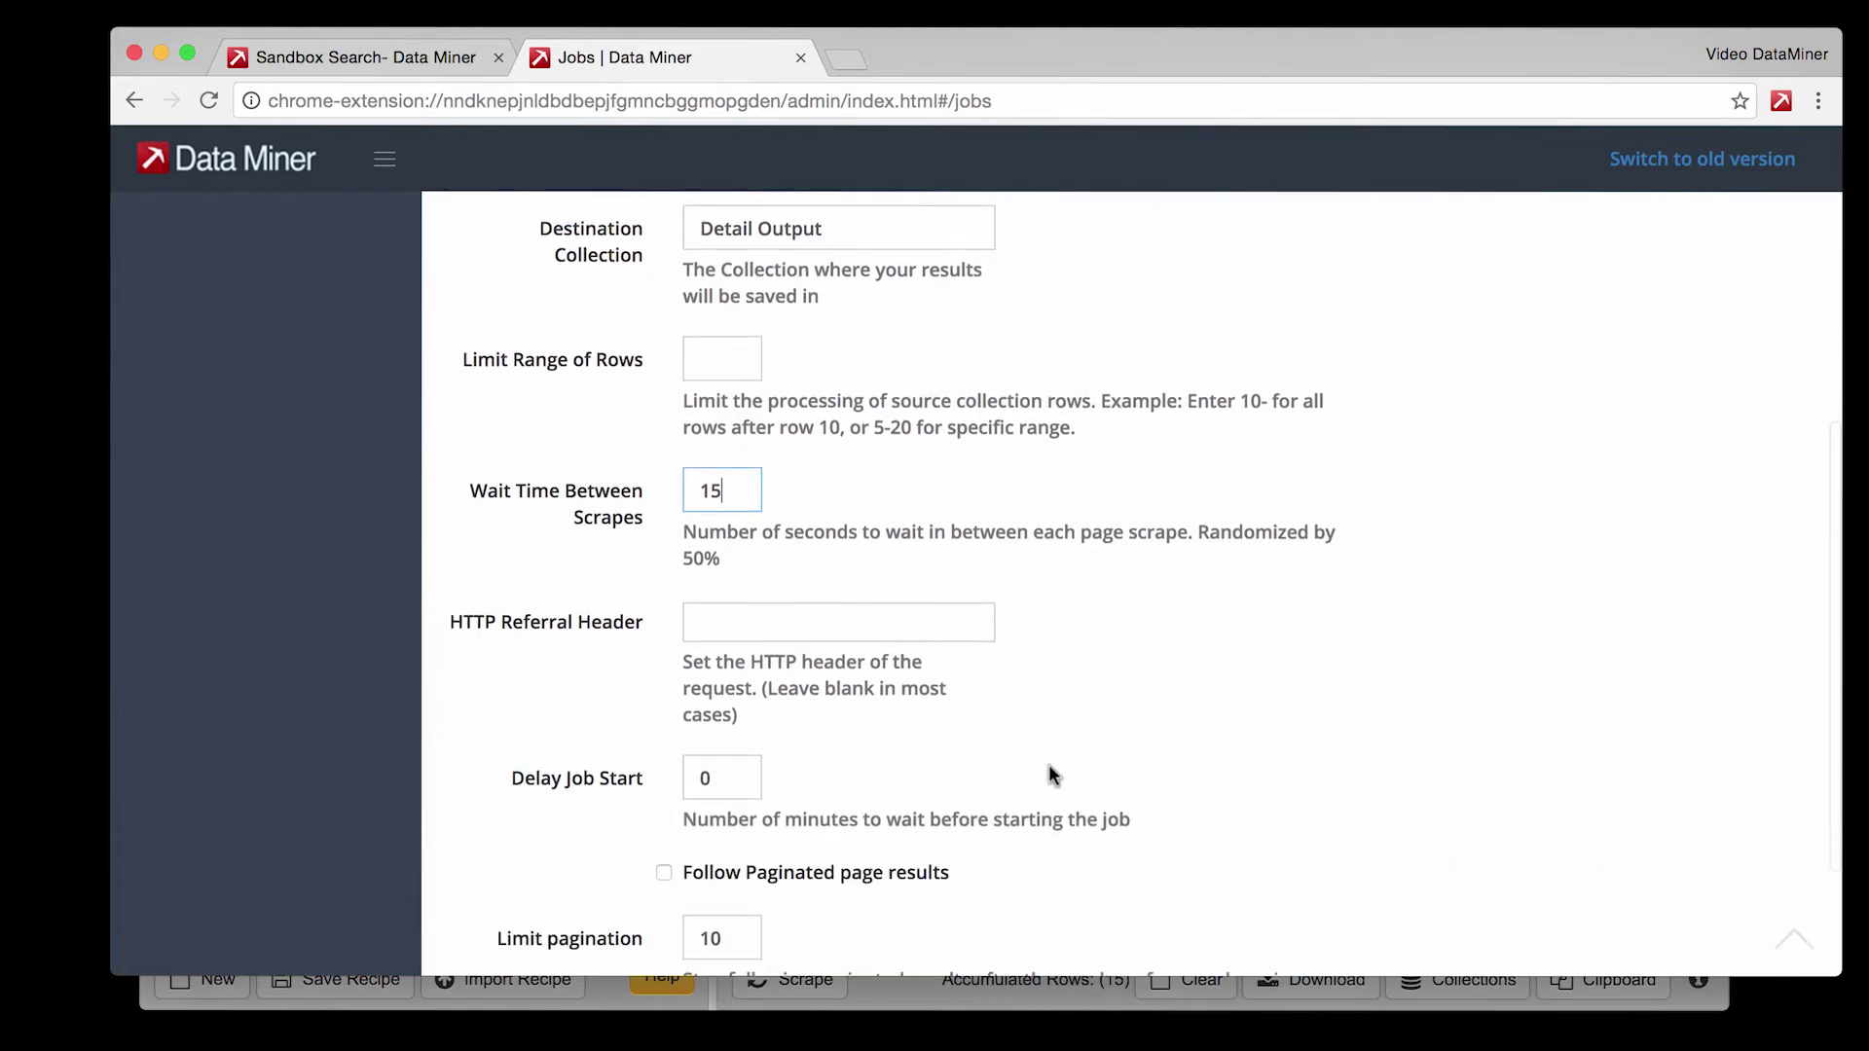
Save the Sandbox Details job, monitor it on the Jobs tab, and open the destination collection.
left_click(758, 871)
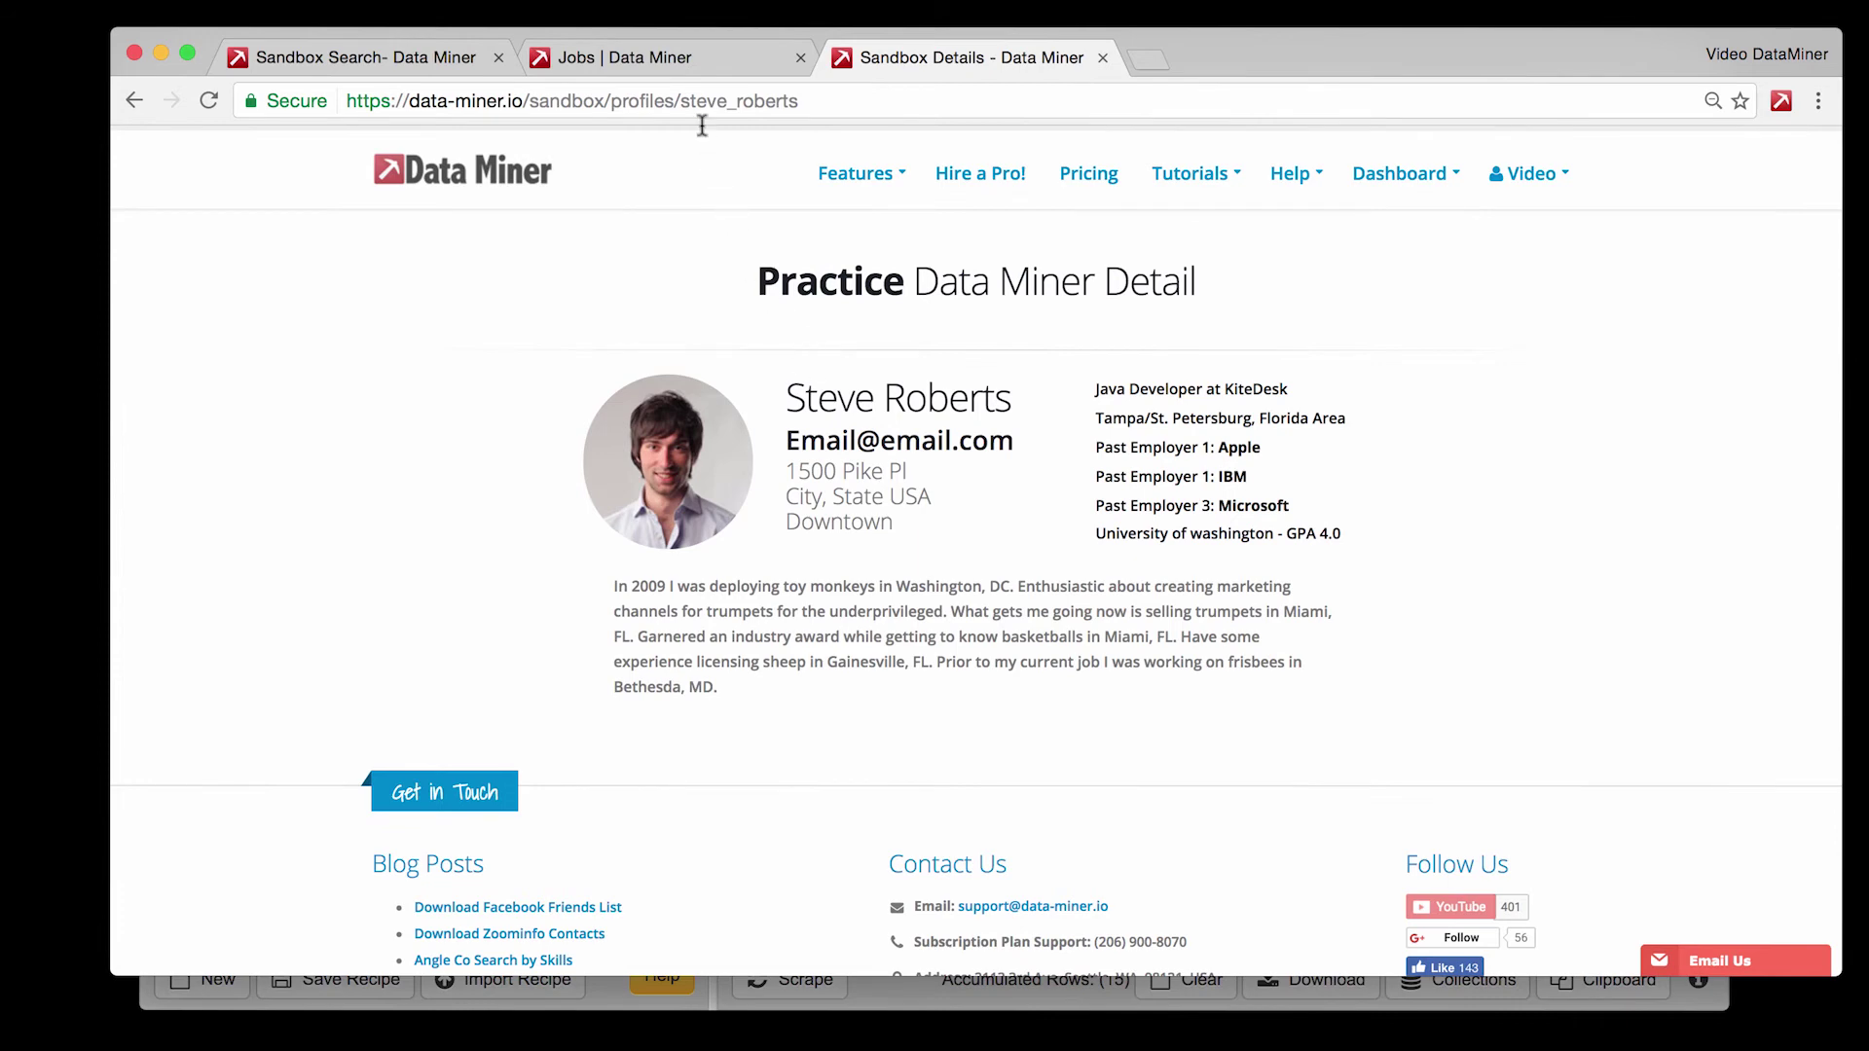
left_click(691, 59)
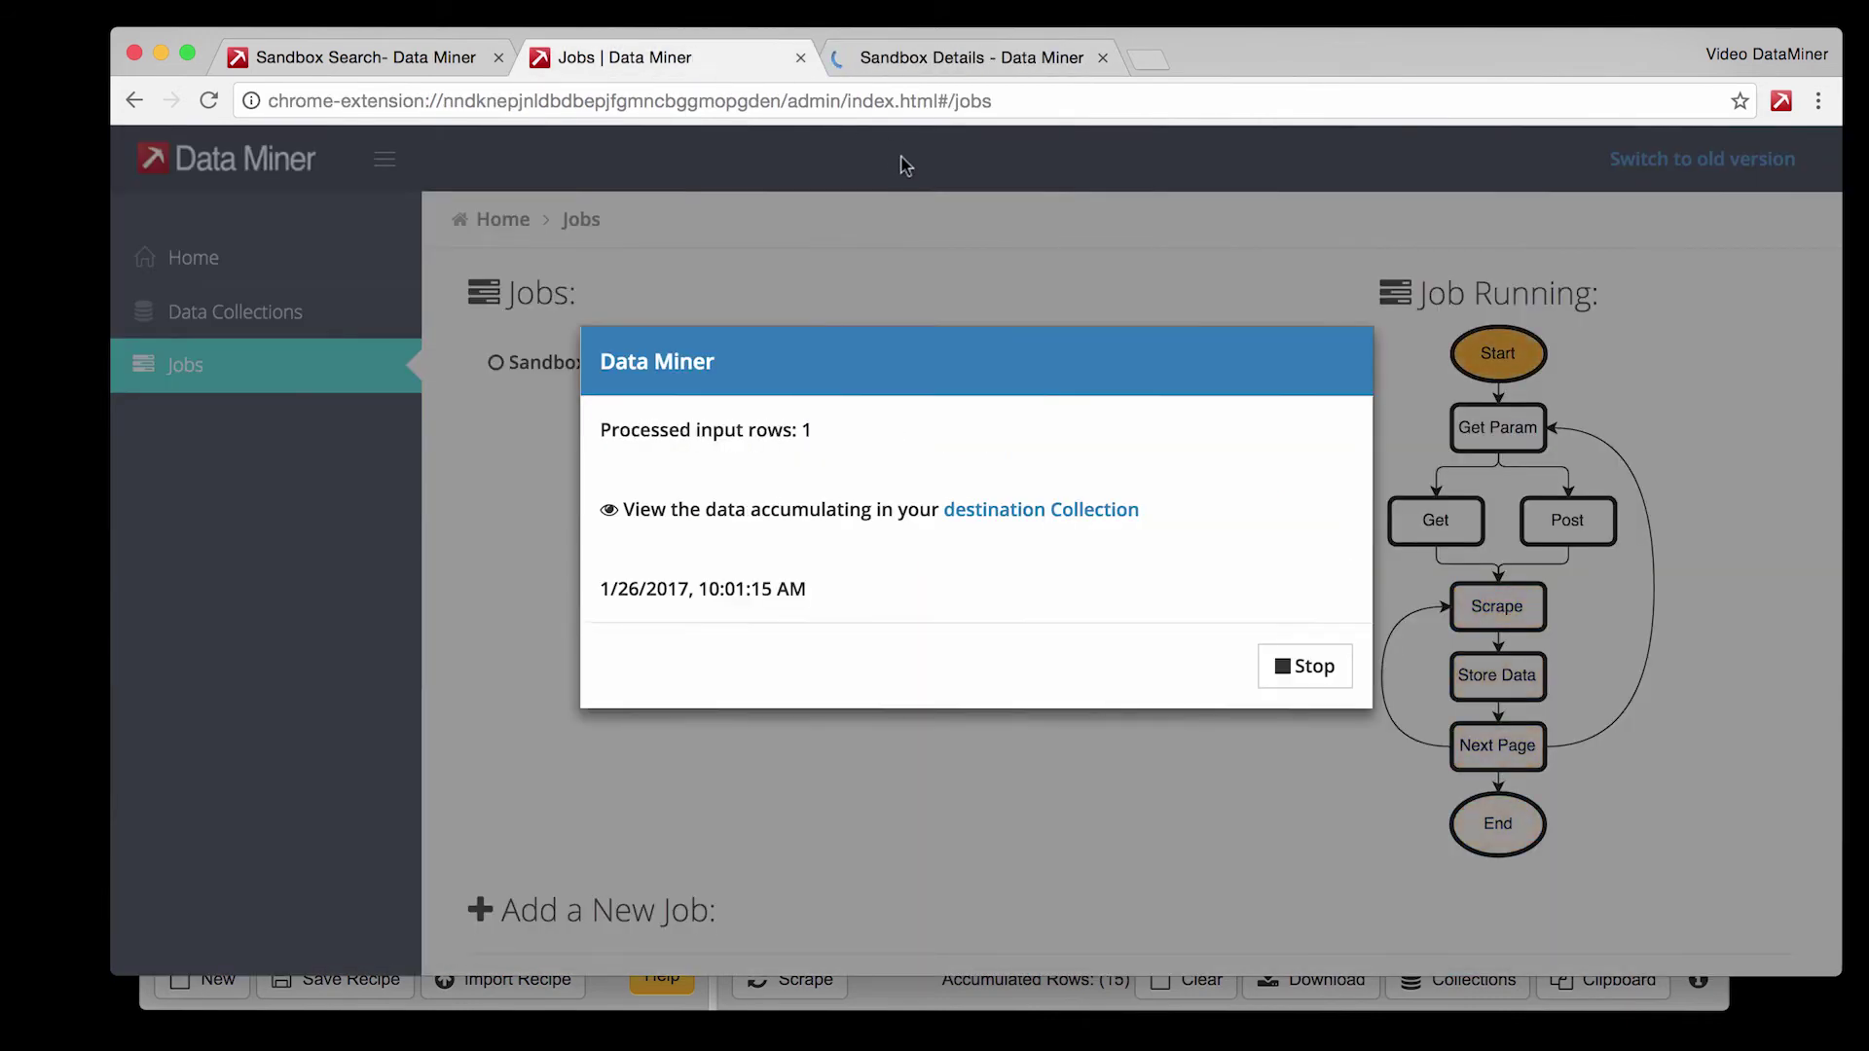
left_click(1007, 523)
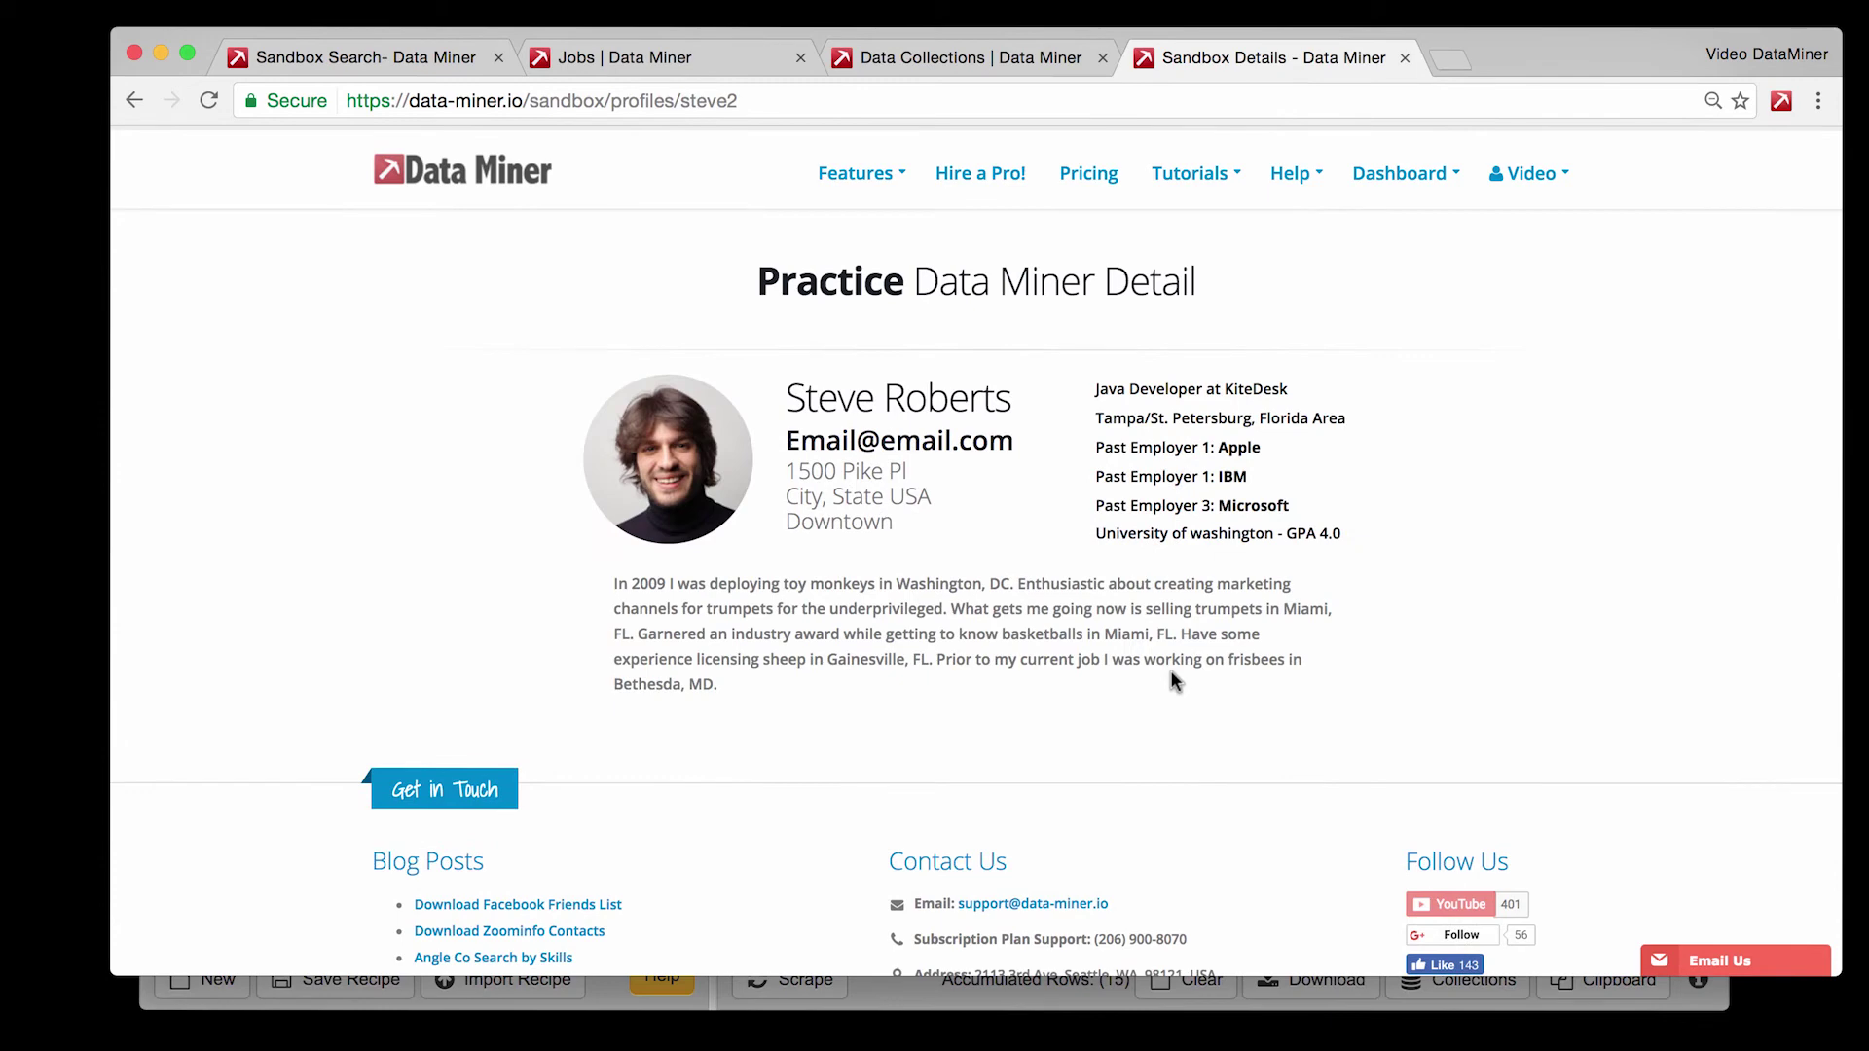
Save the 9-row Detail Output collection as Detail_Output.csv in Downloads and open it in Excel.
left_click(662, 57)
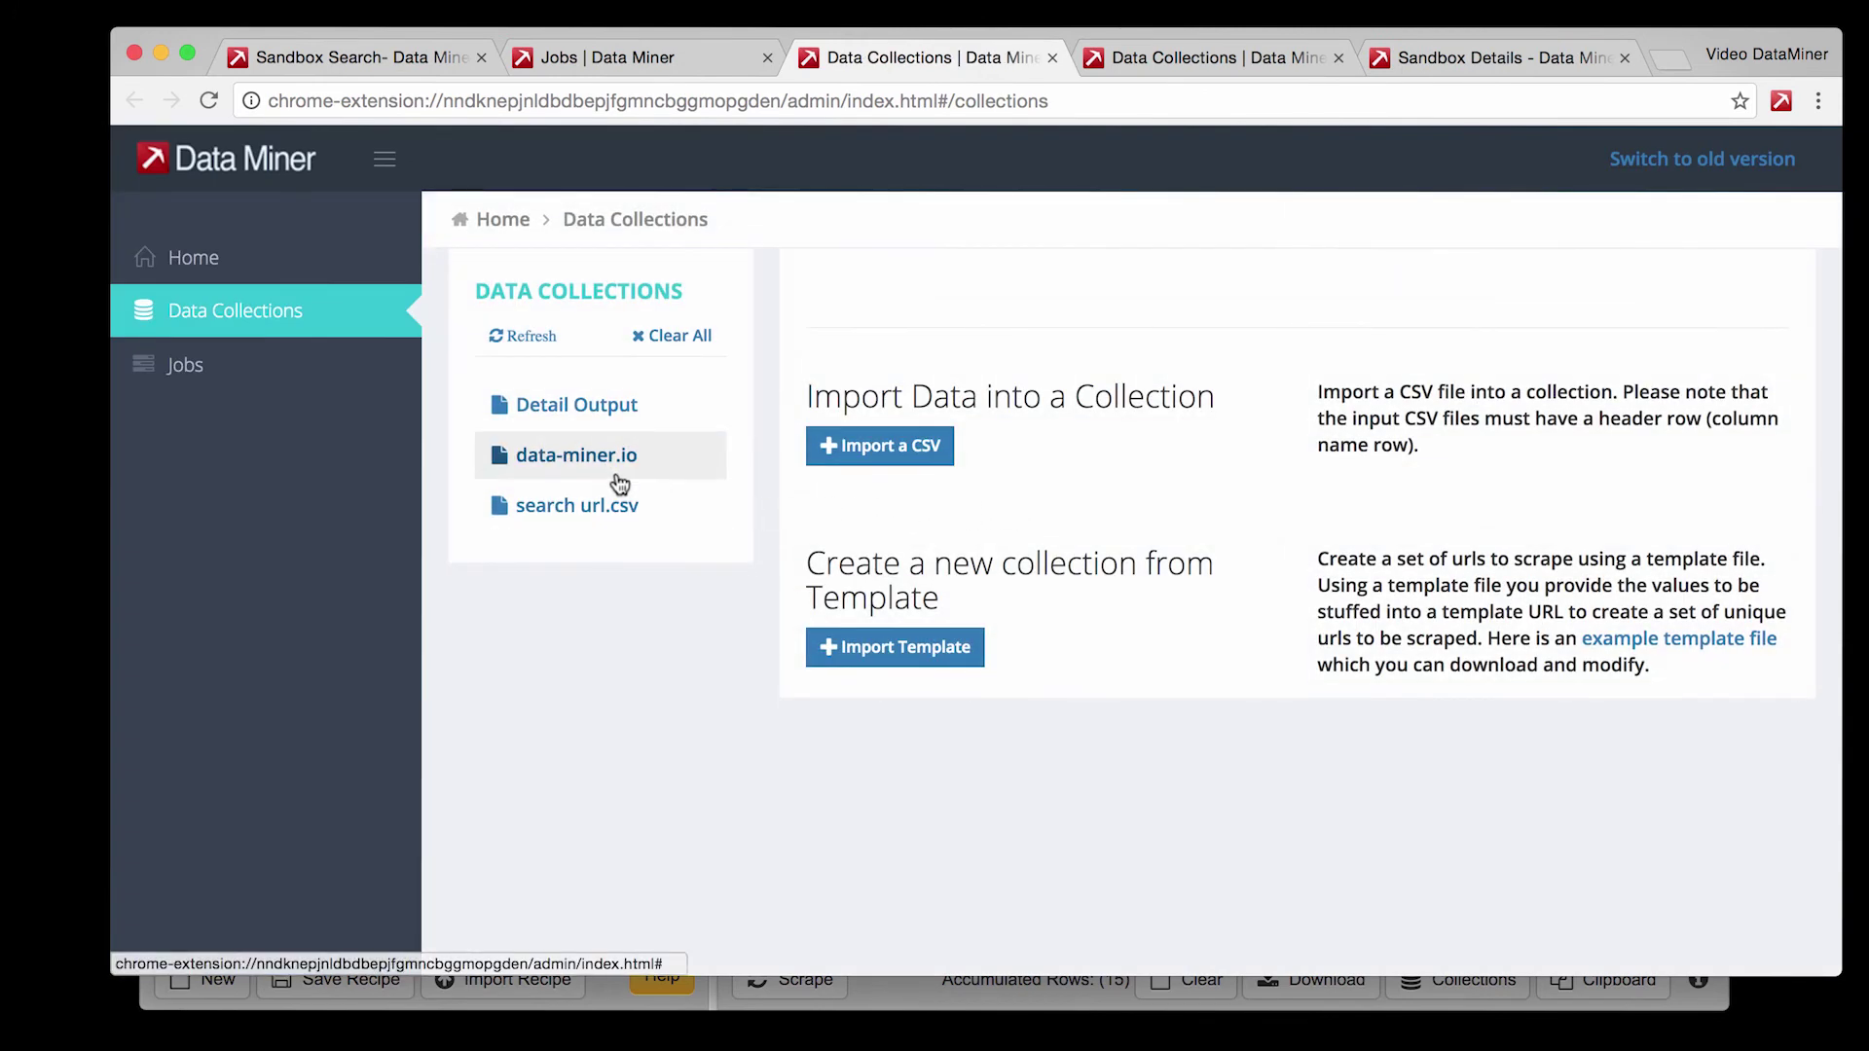
left_click(586, 419)
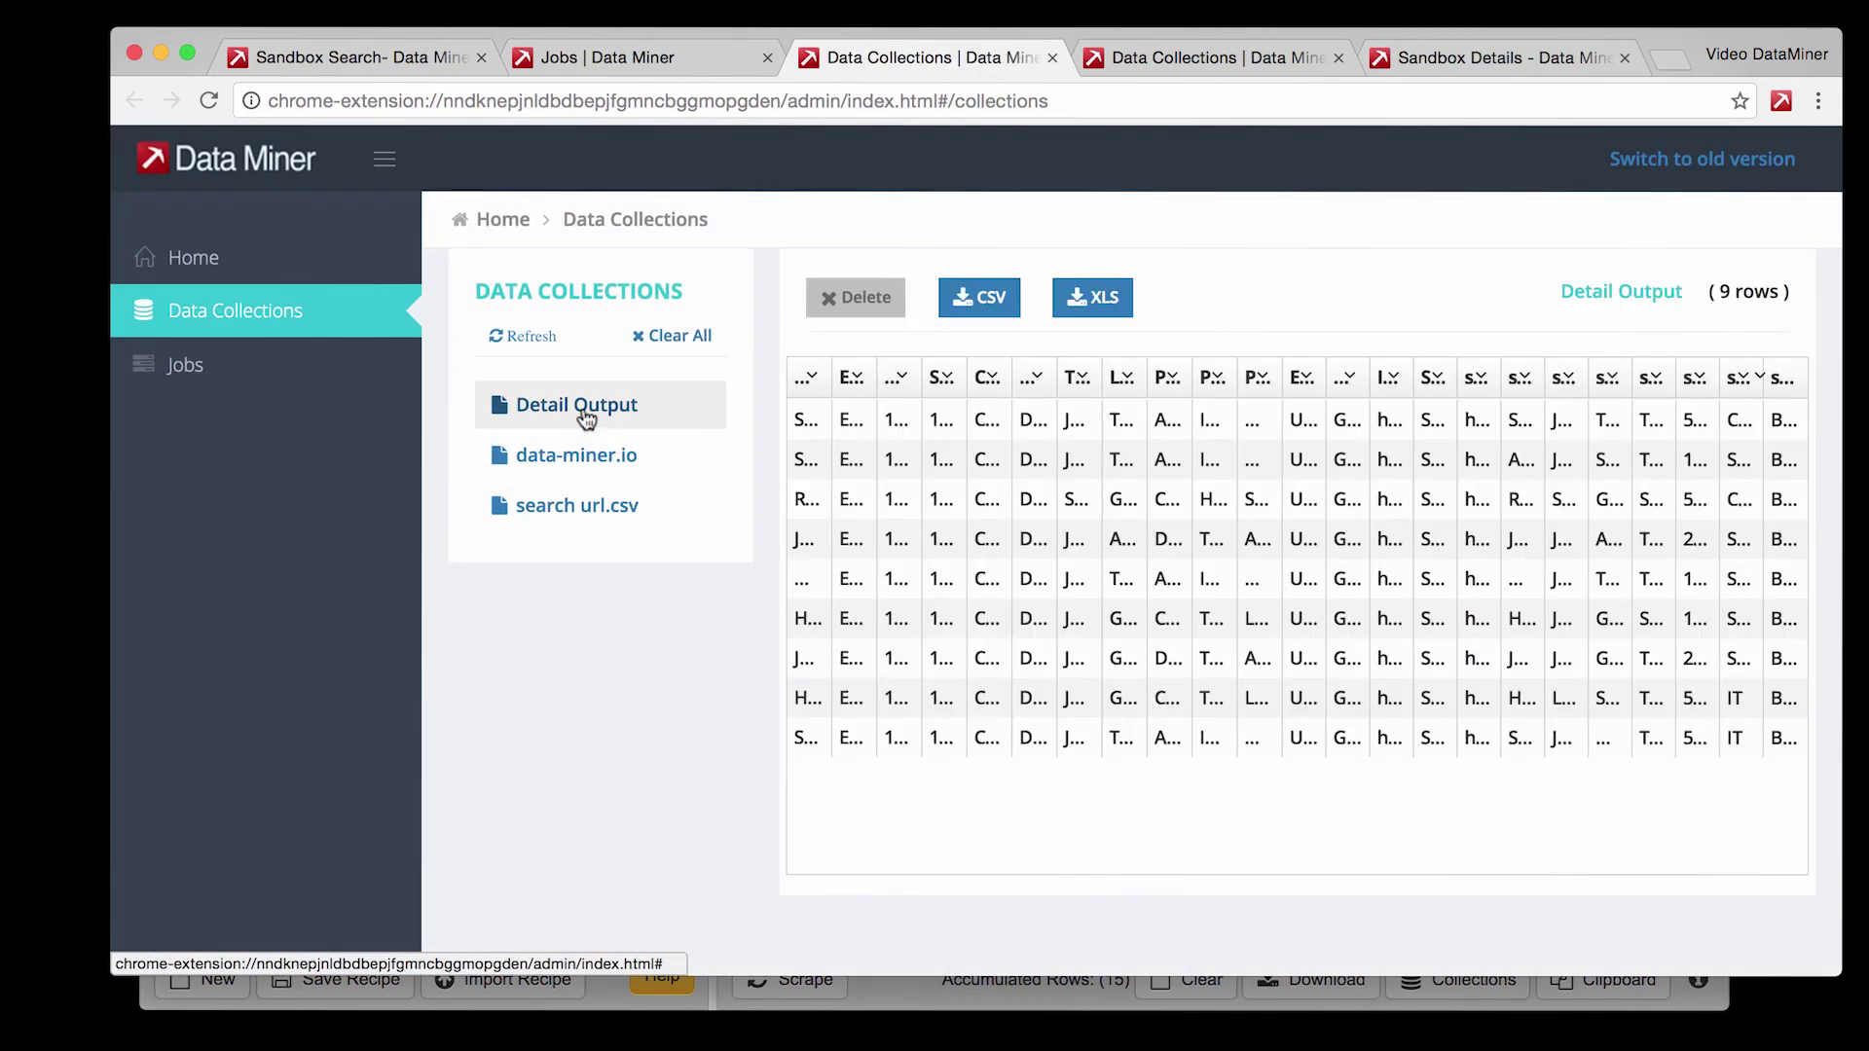
scroll(893, 487, "down", 1)
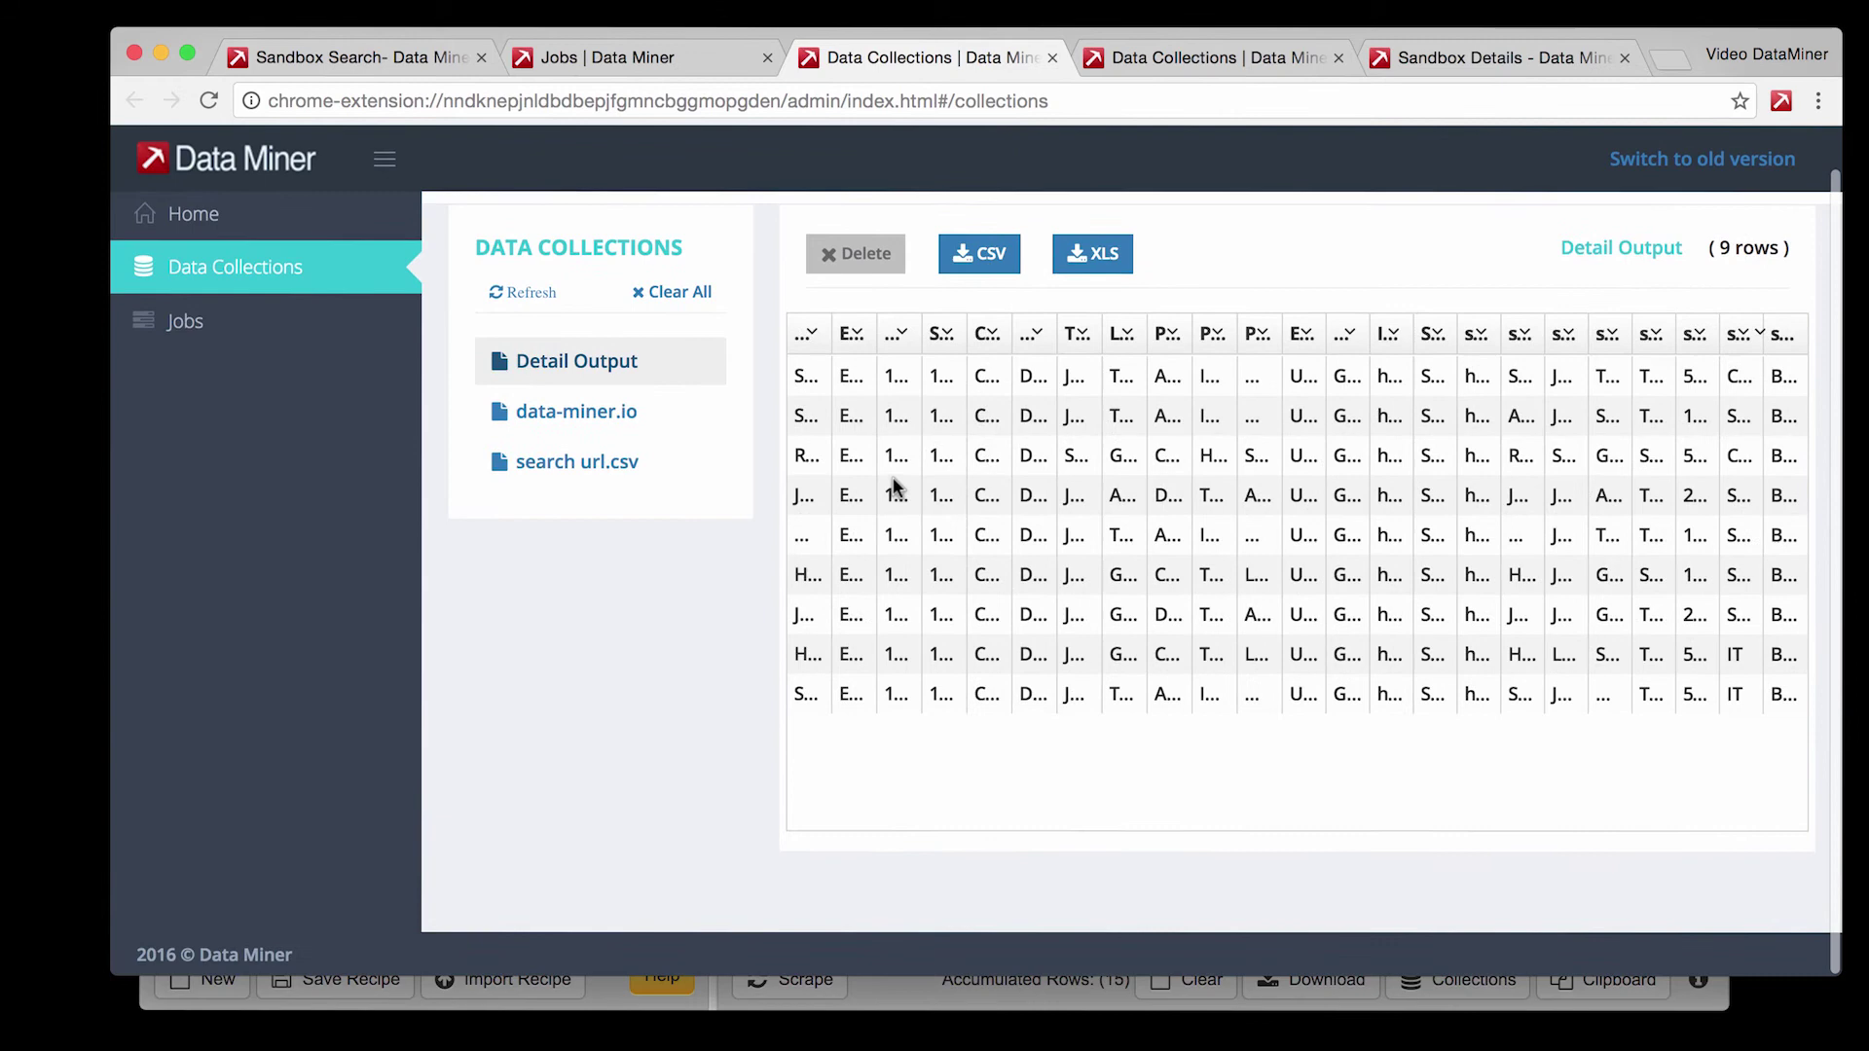
left_click(993, 258)
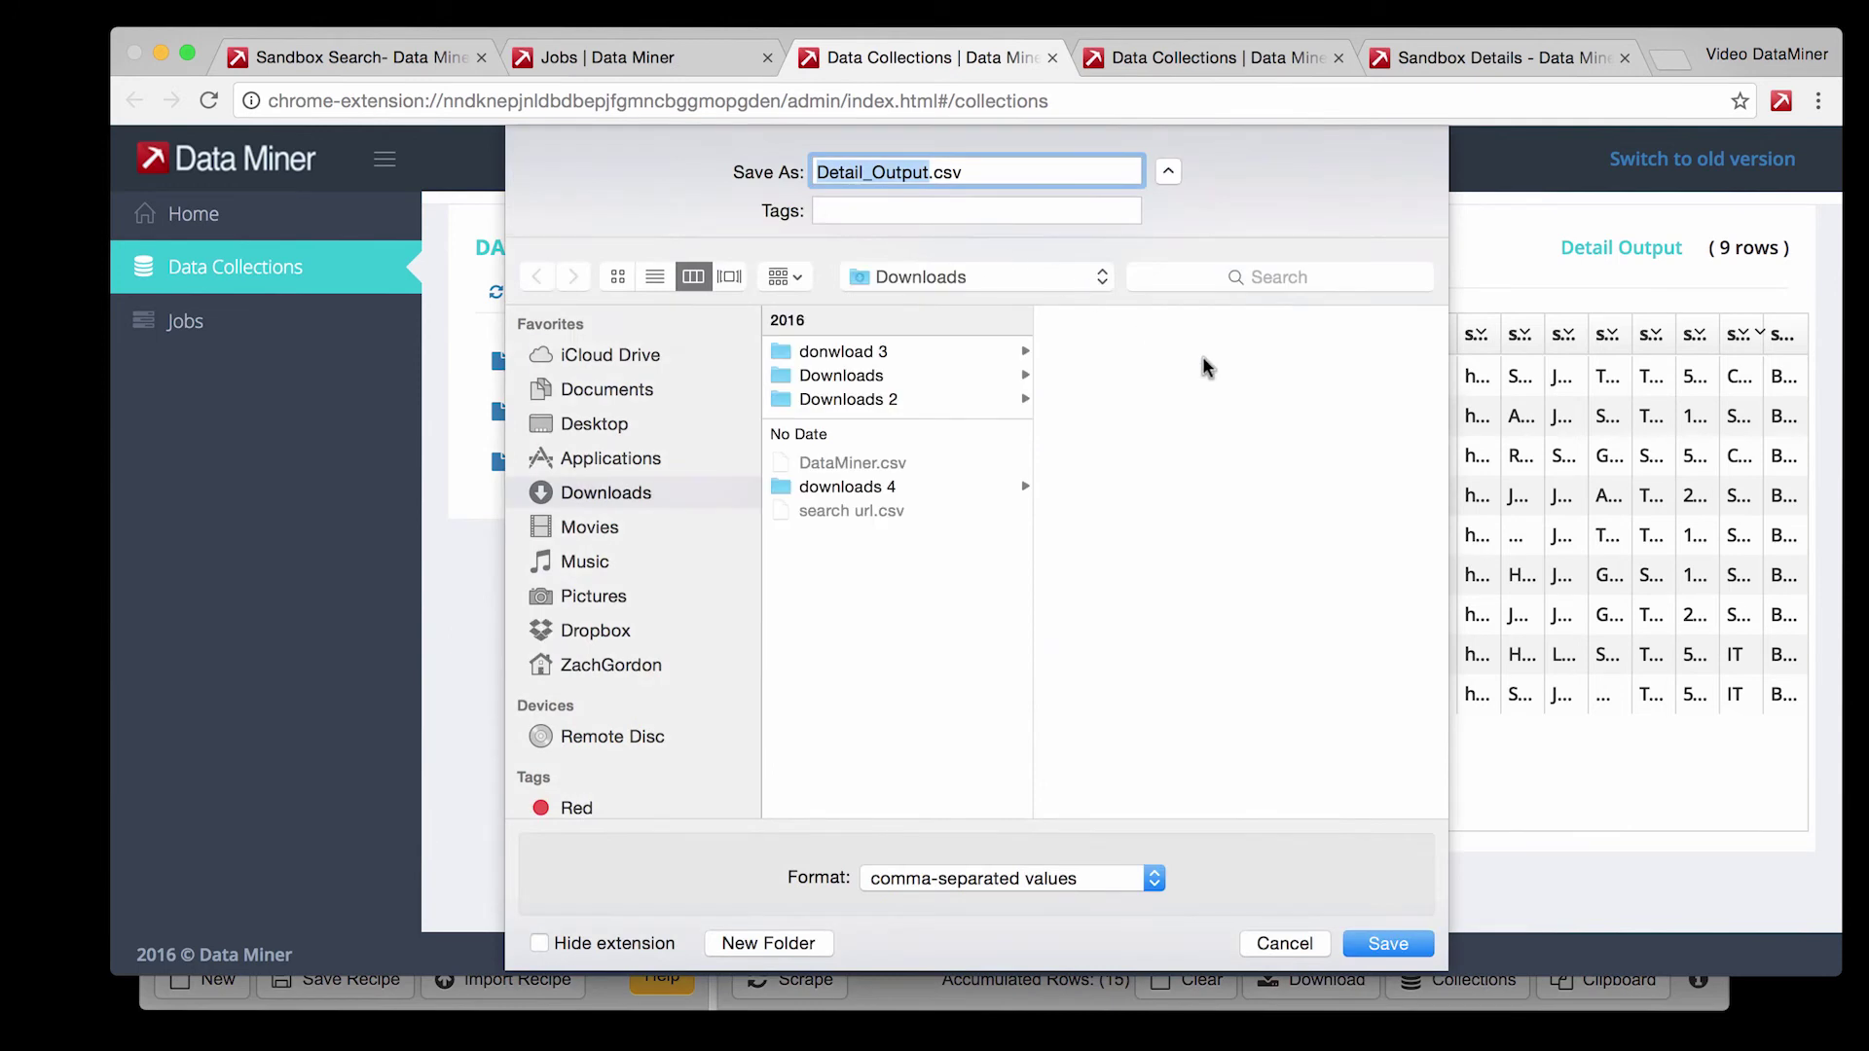
left_click(1388, 941)
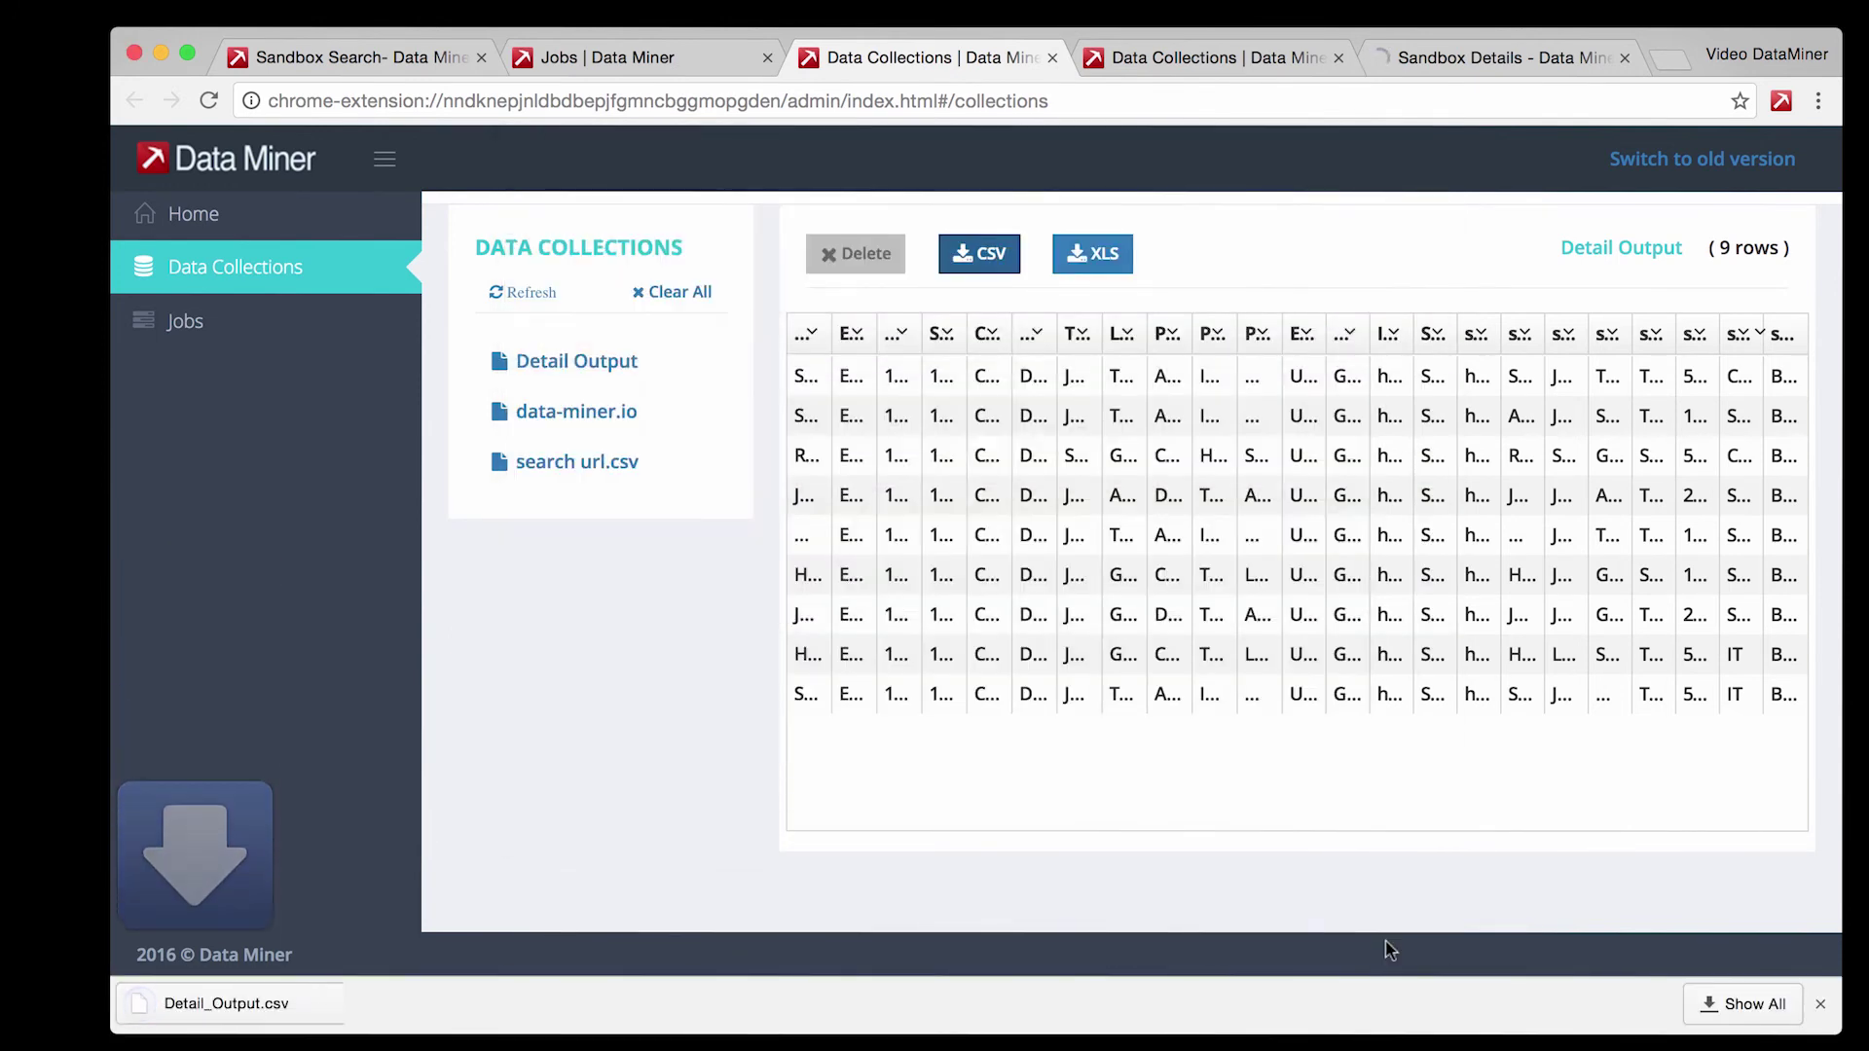
left_click(321, 1013)
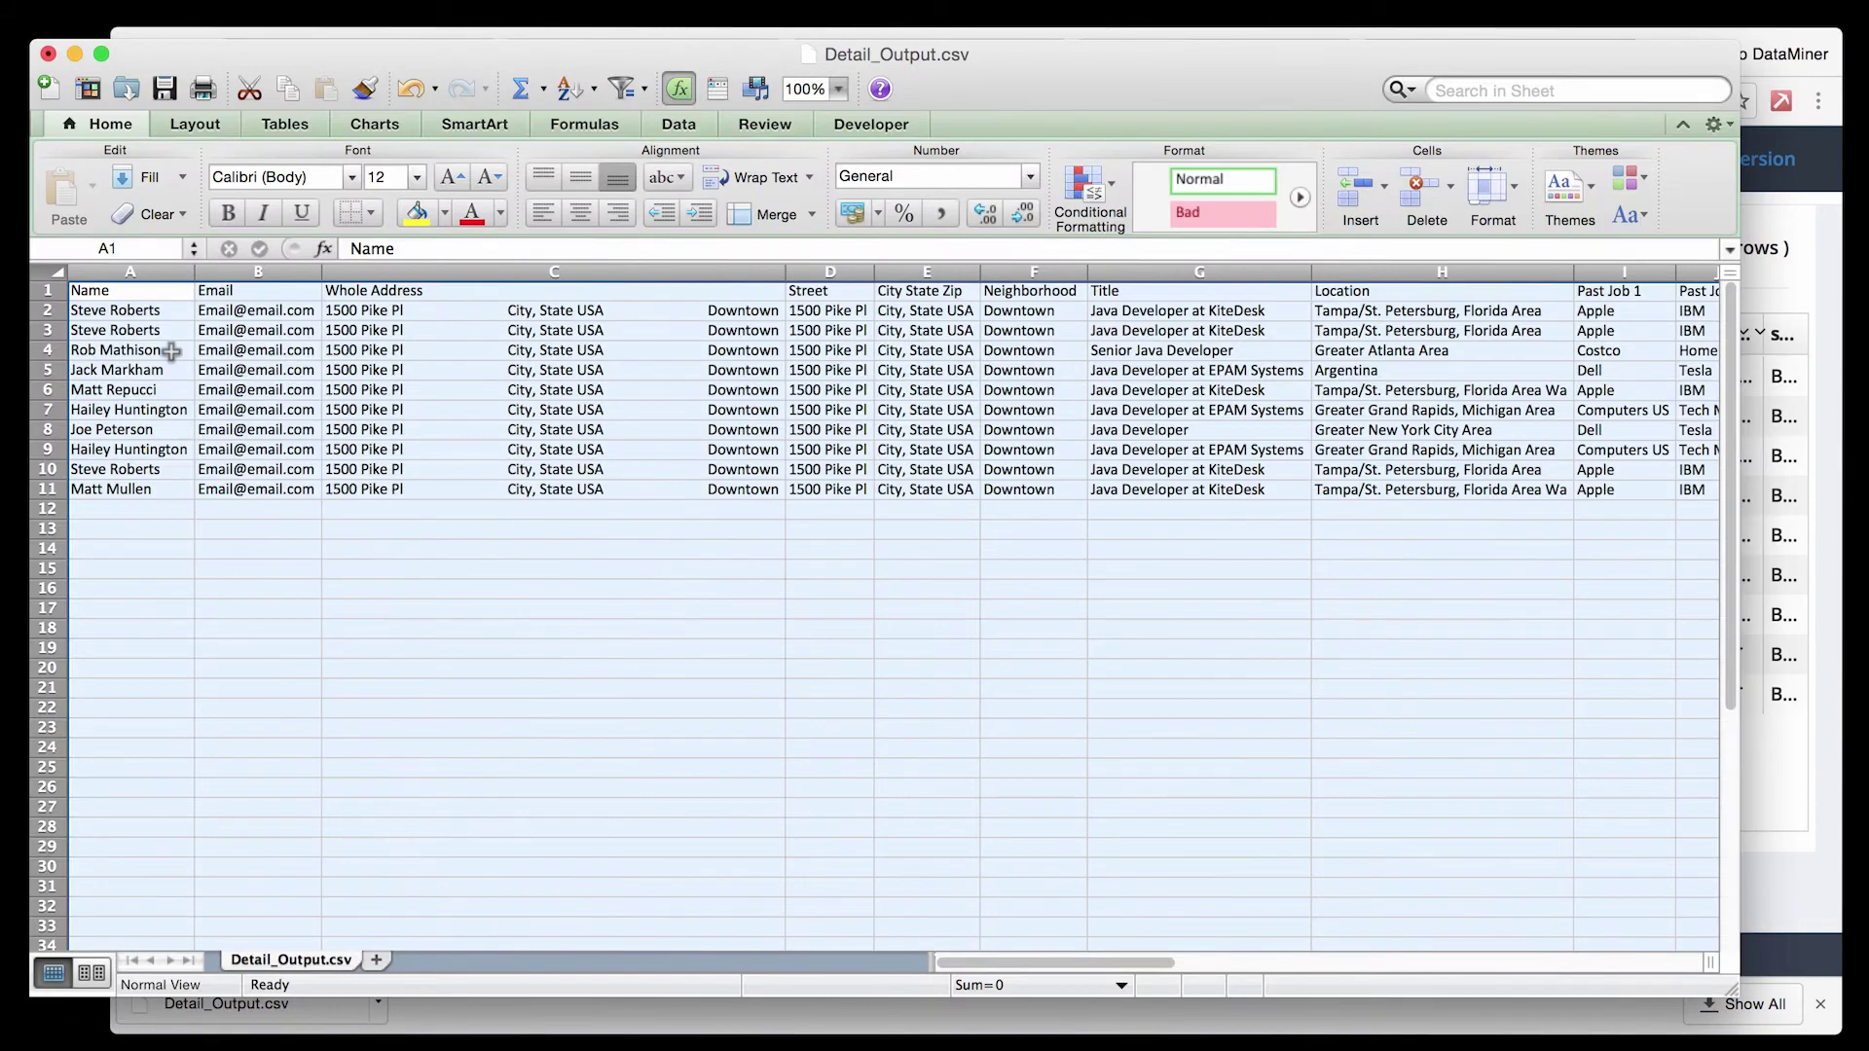
Review the name, email, title and location columns in Detail_Output.csv, then switch back to Chrome.
scroll(171, 350, "right", 5)
scroll(171, 350, "down", 1)
scroll(171, 350, "right", 4)
scroll(171, 351, "up", 1)
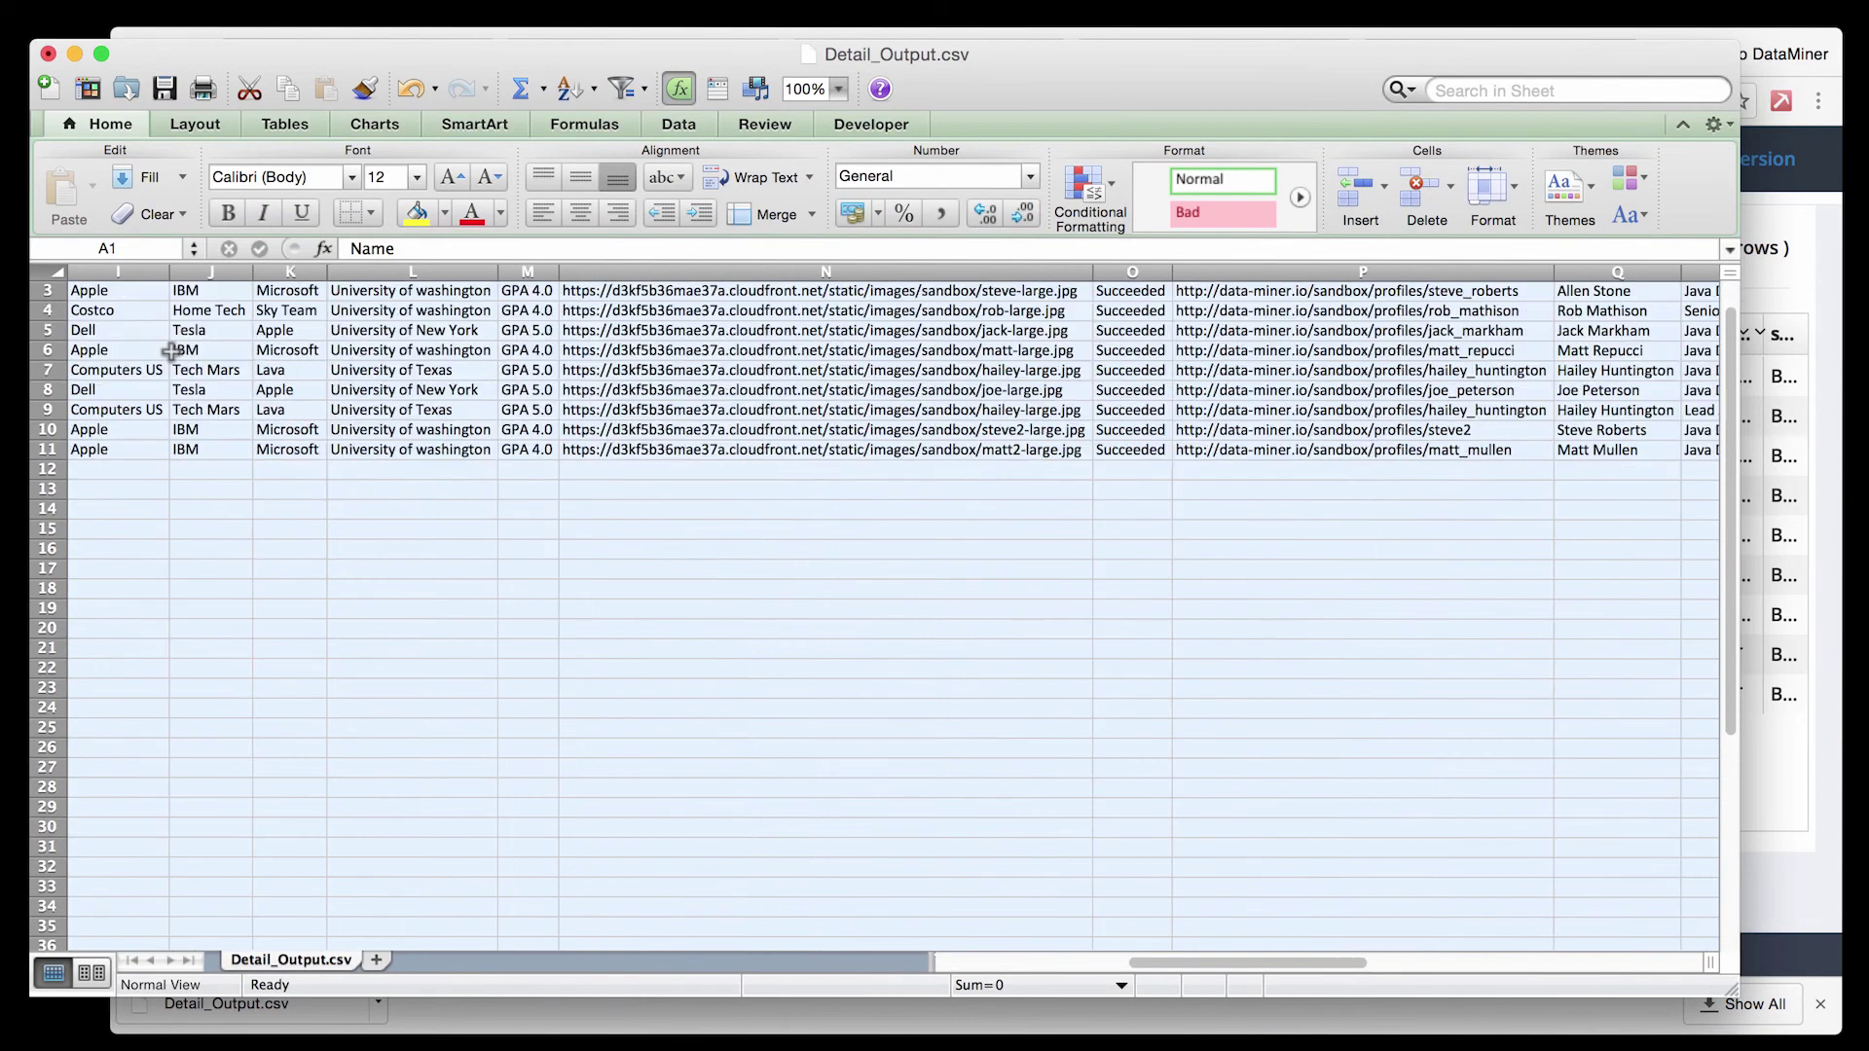
left_click(345, 569)
scroll(346, 568, "left", 8)
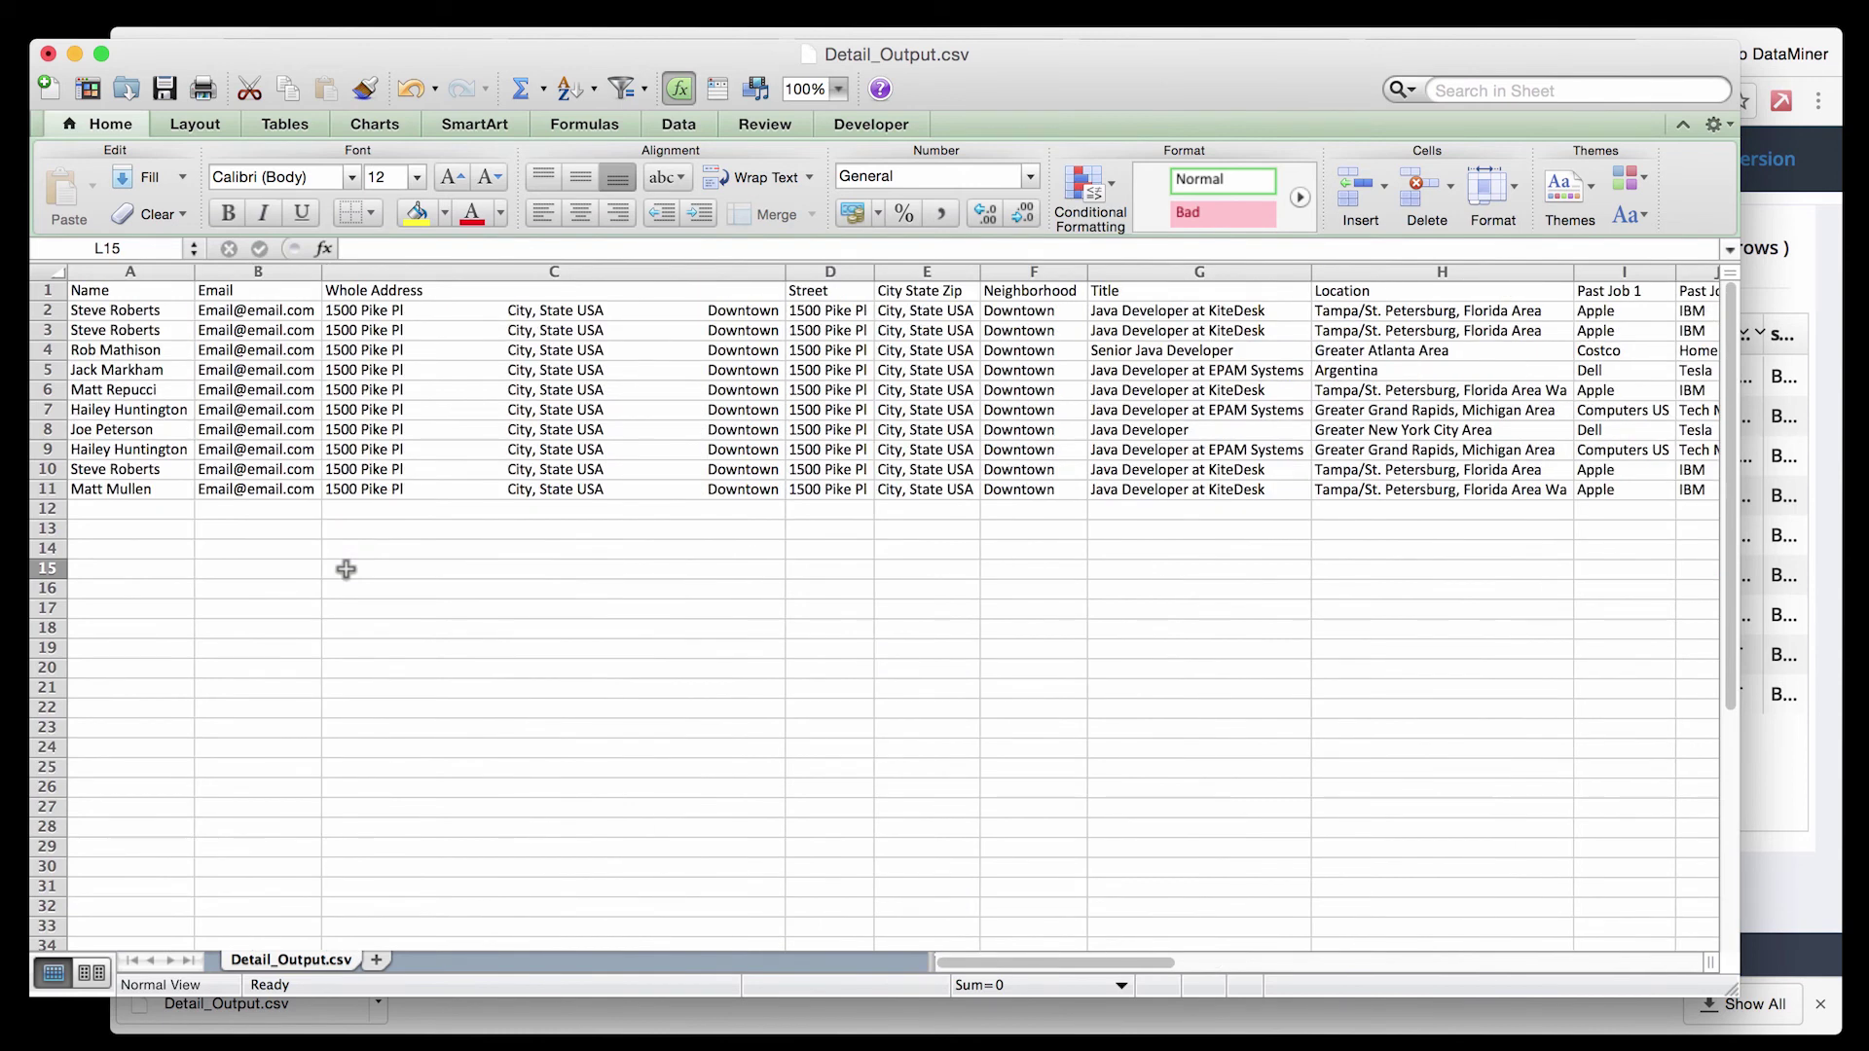
key("super+Tab")
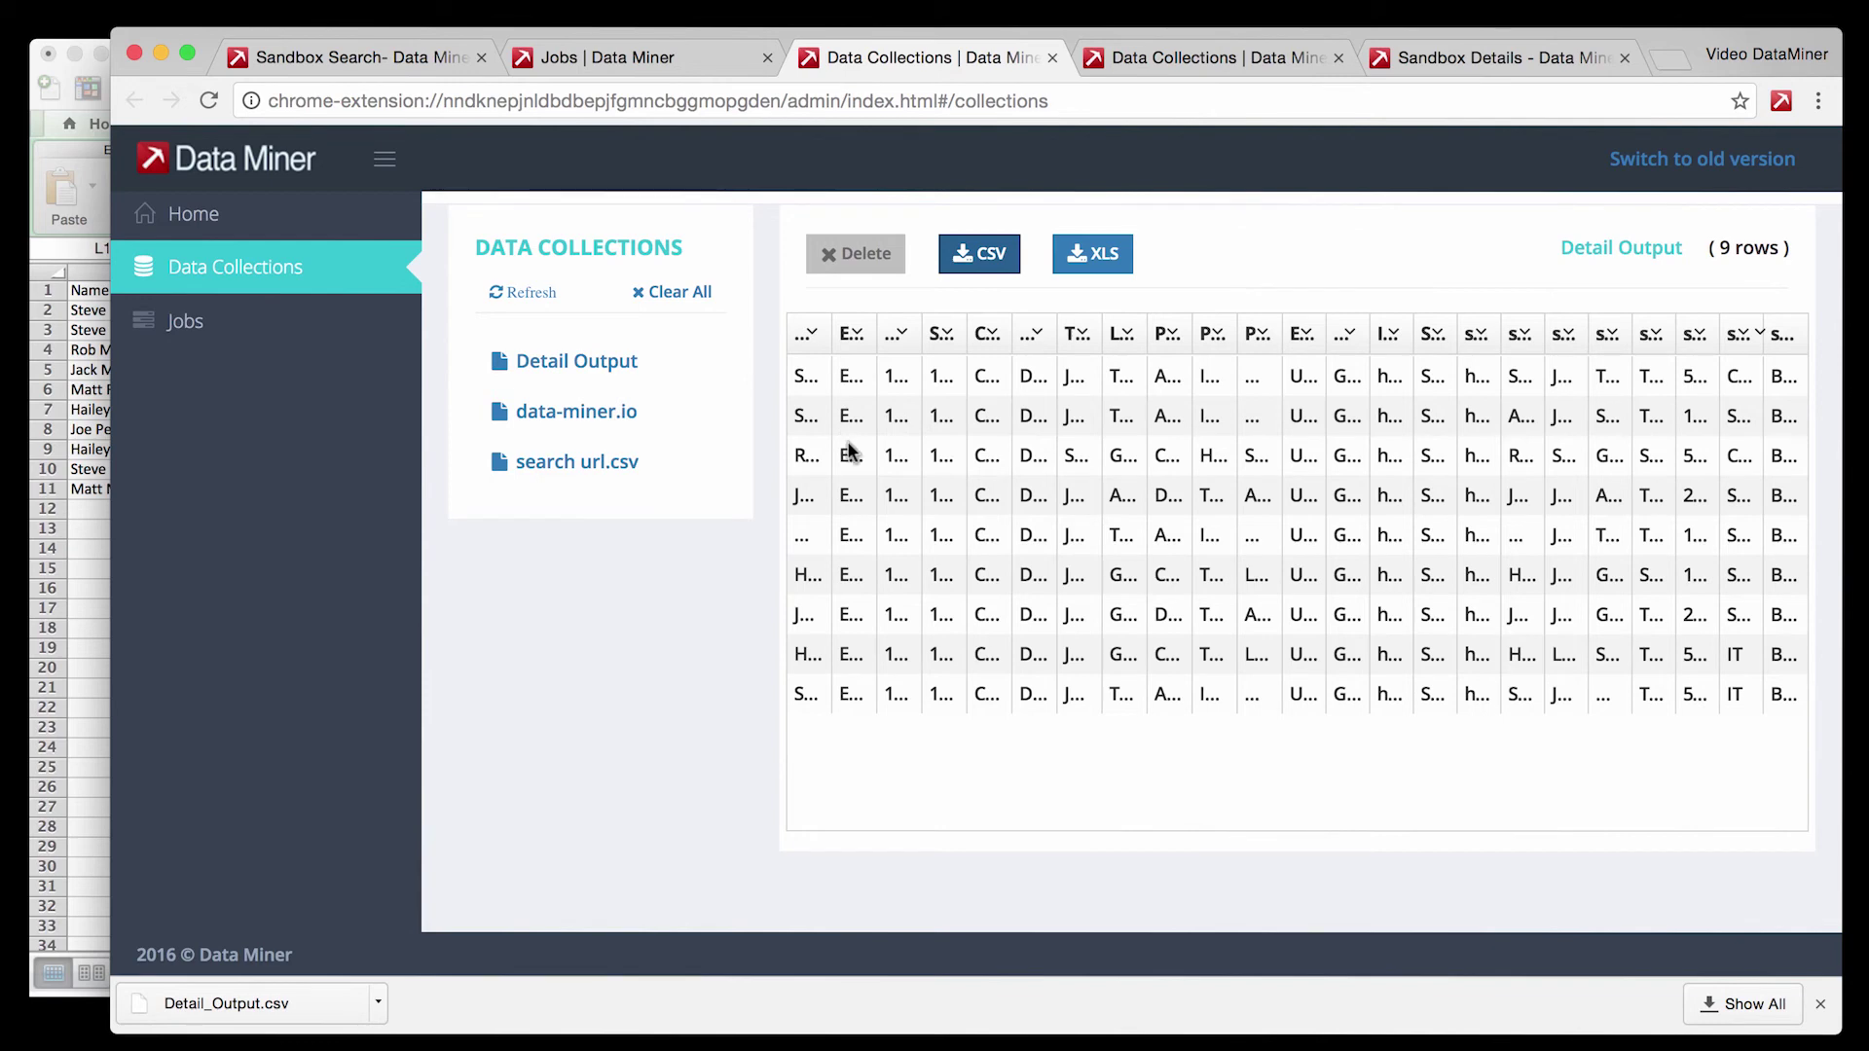
Stop the running Sandbox Details scraping job and close its status dialog.
left_click(721, 57)
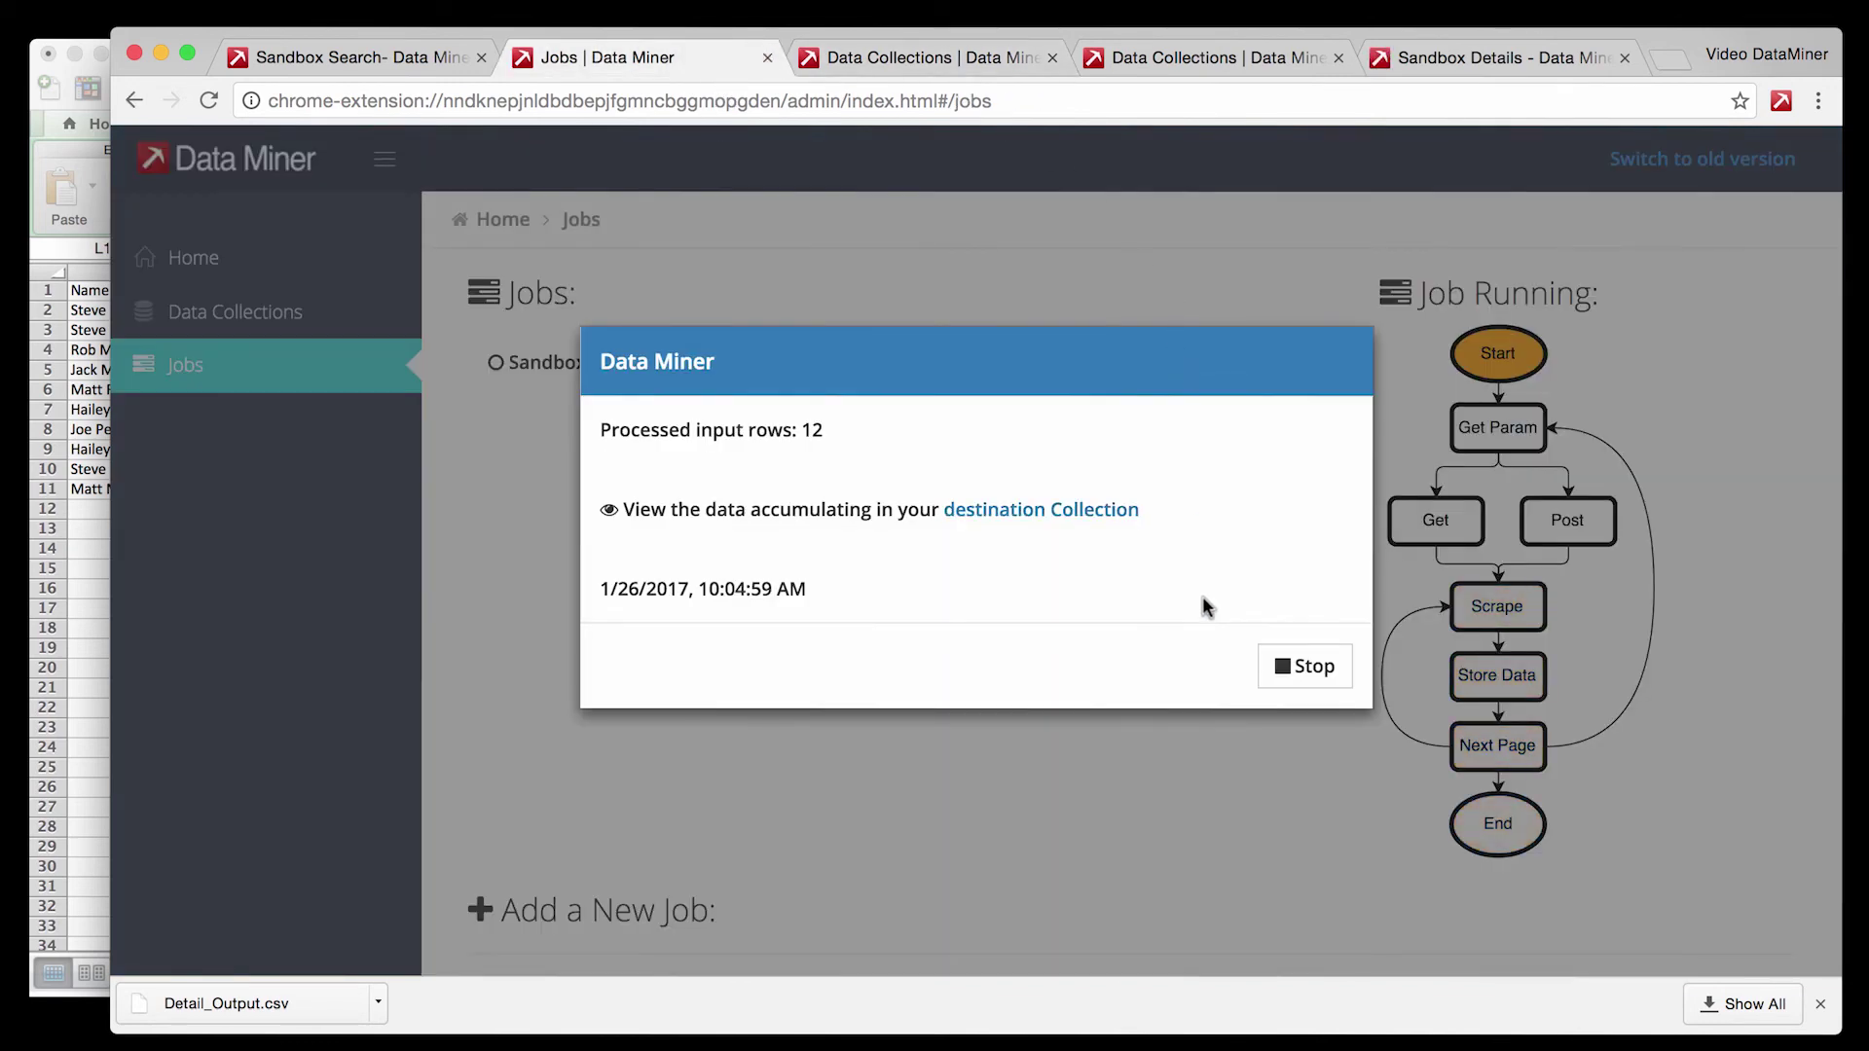
left_click(1301, 676)
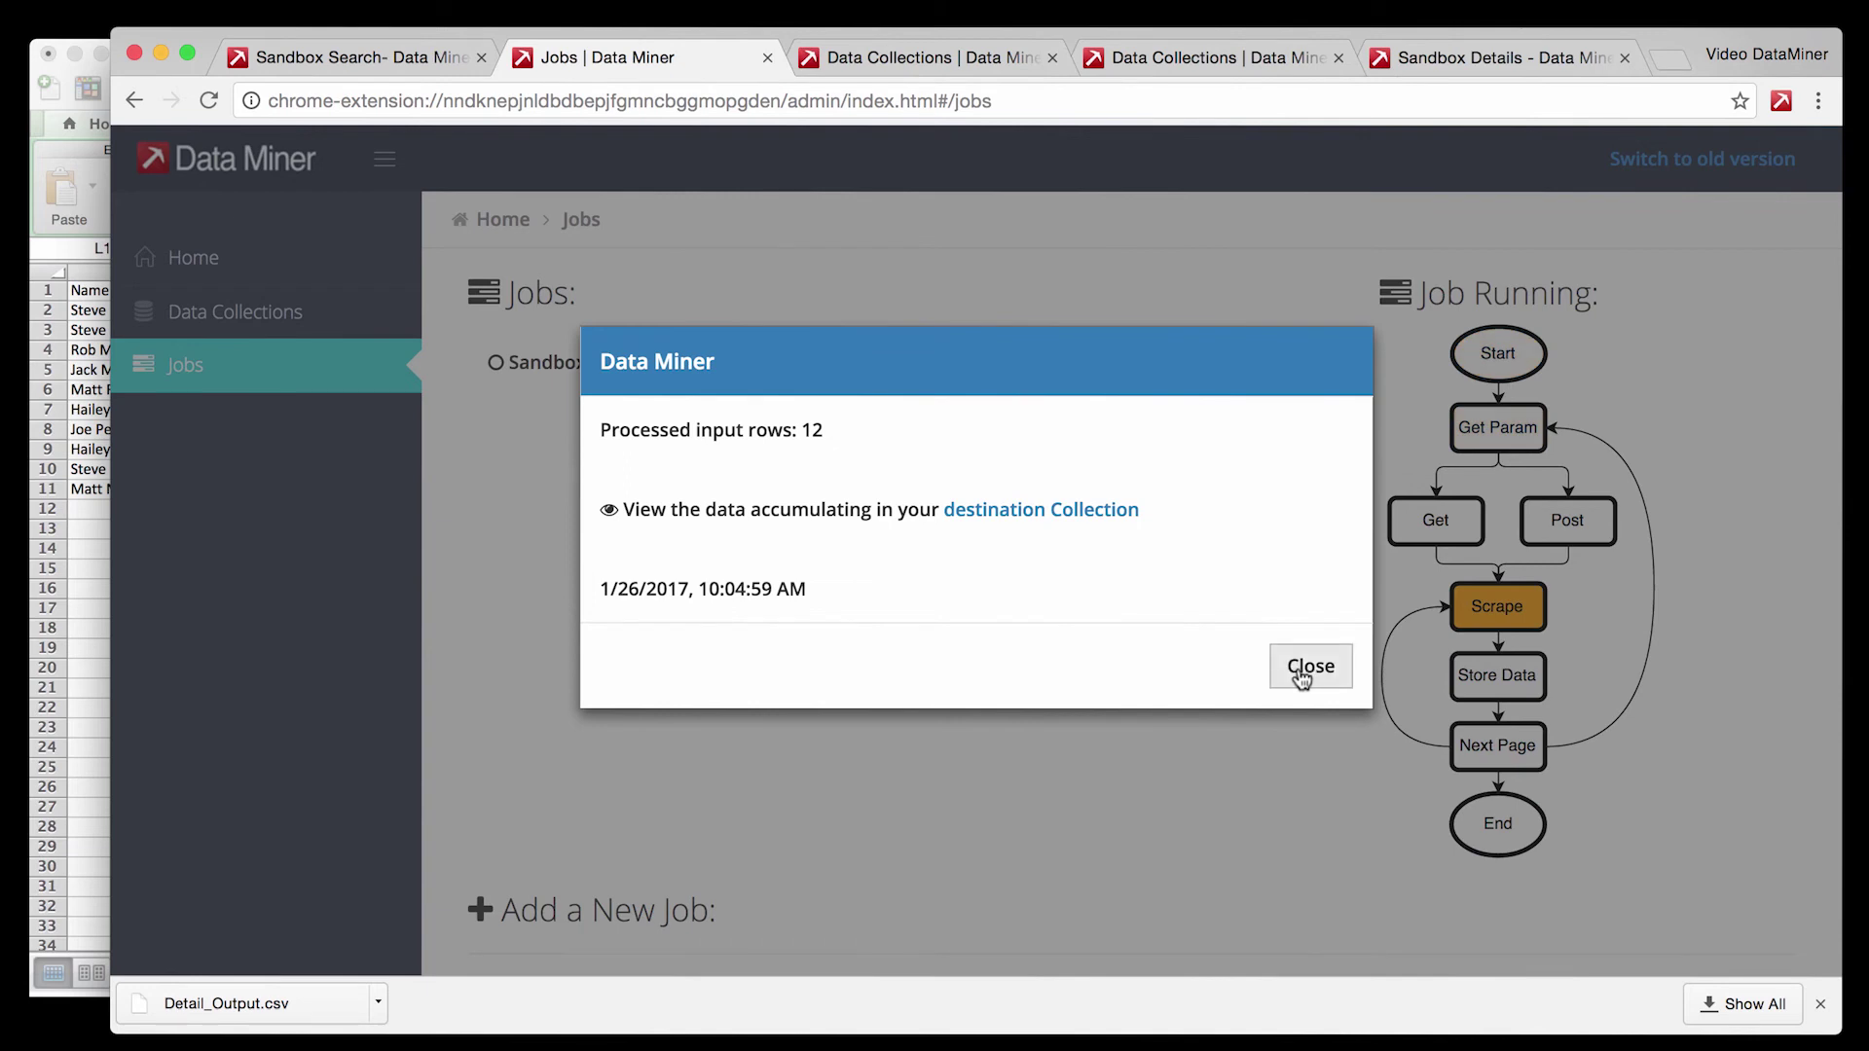
left_click(1302, 675)
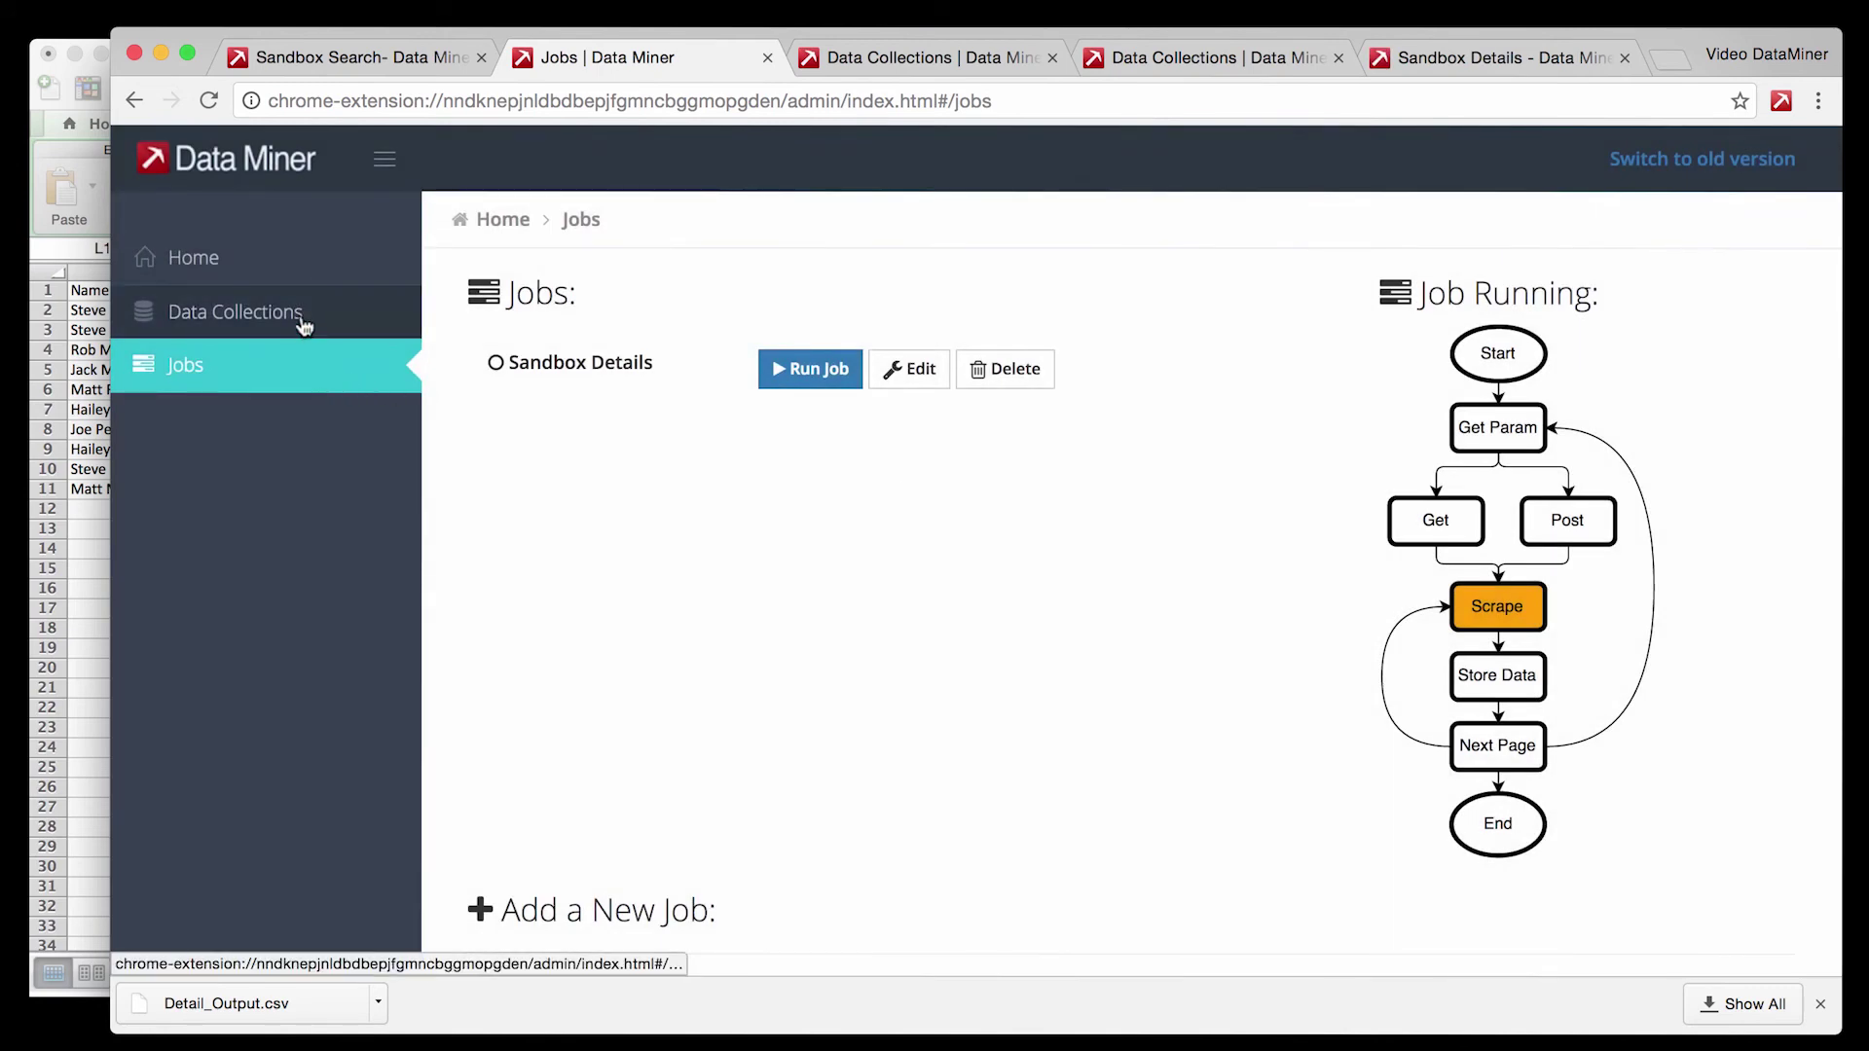
Download the 9-row Detail Output collection as Detail_Output.csv into Downloads.
left_click(303, 324)
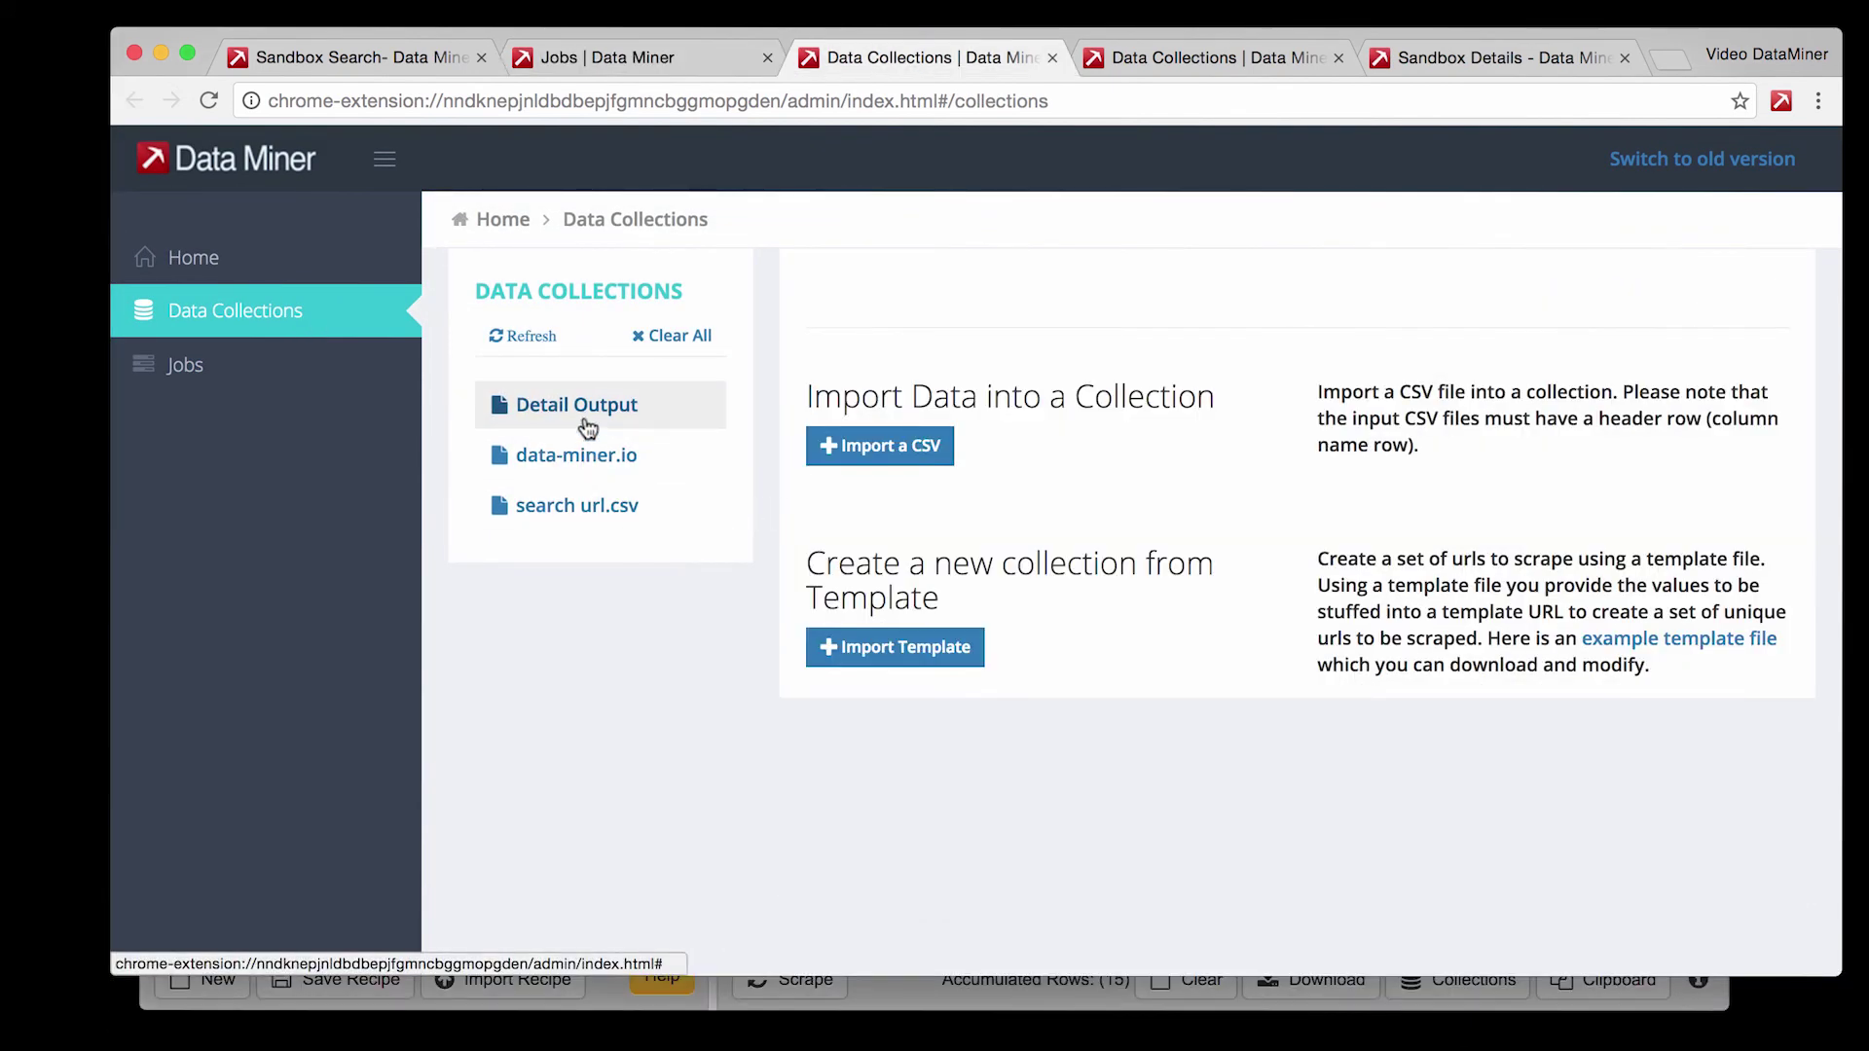
left_click(584, 413)
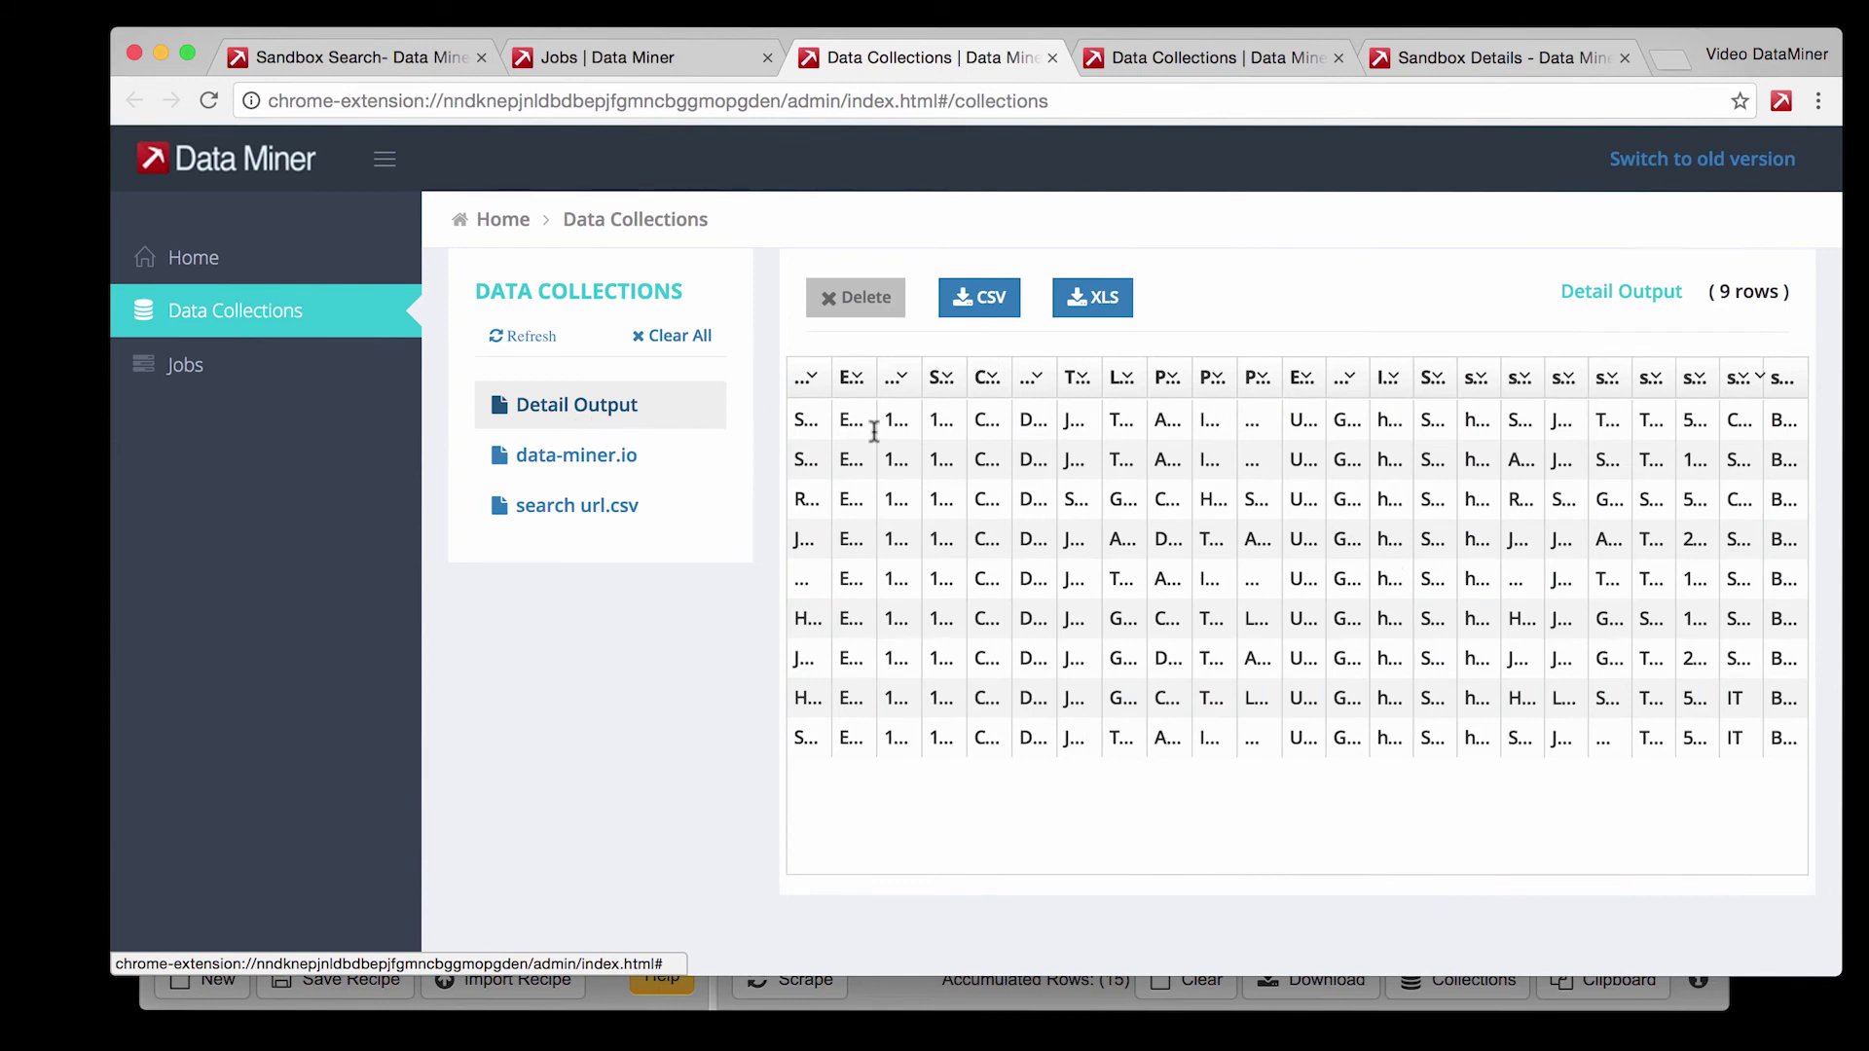
scroll(893, 489, "down", 1)
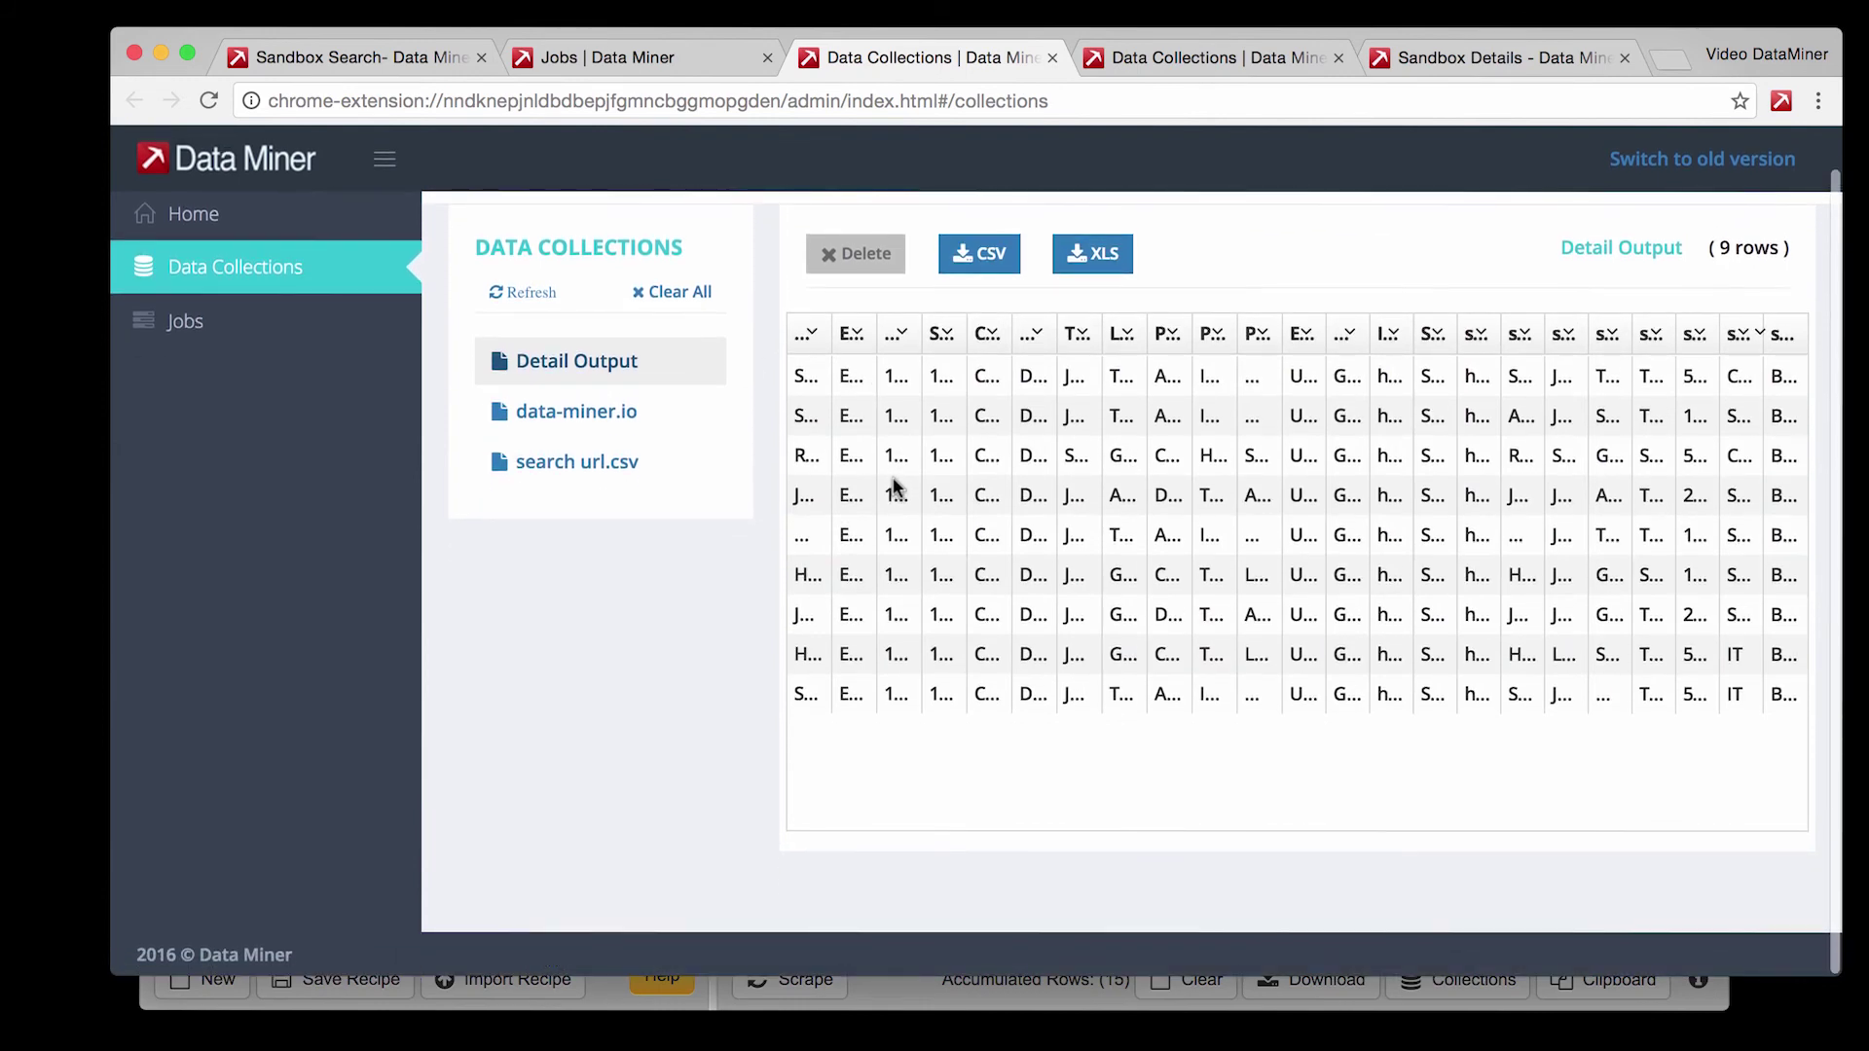
left_click(990, 255)
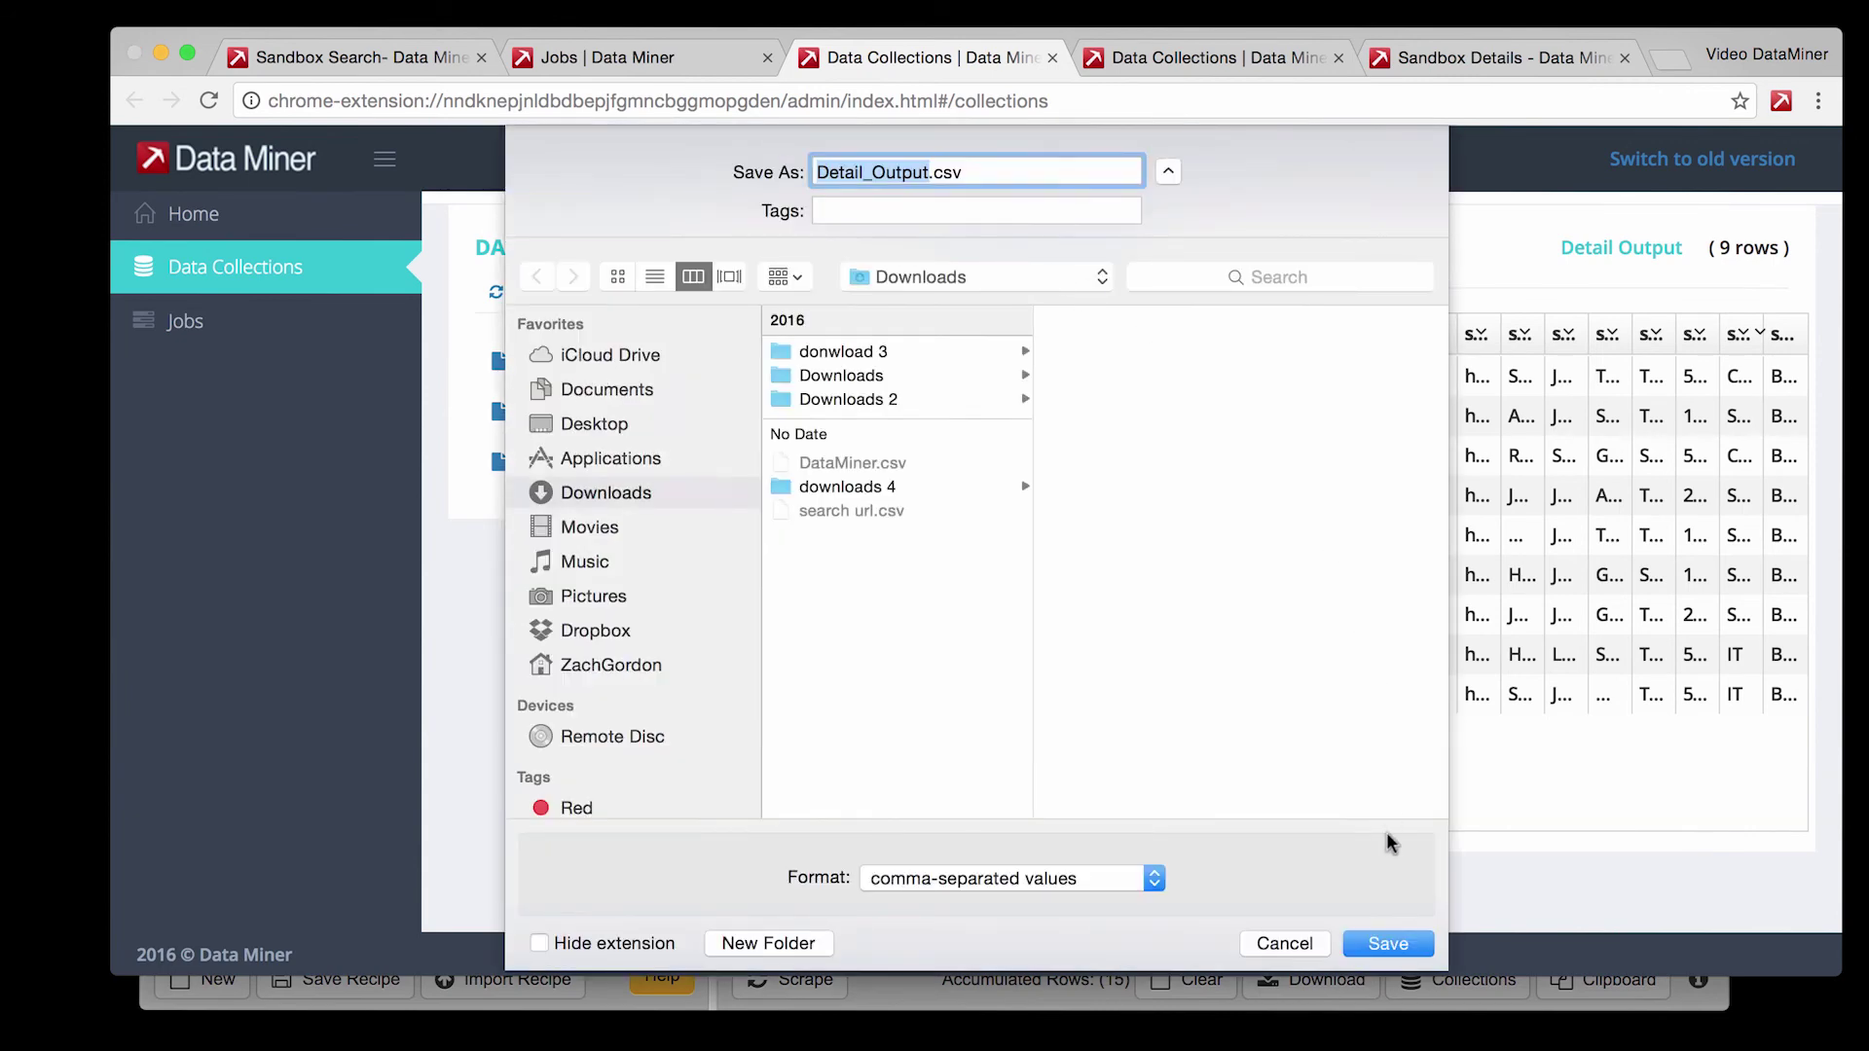
left_click(1386, 942)
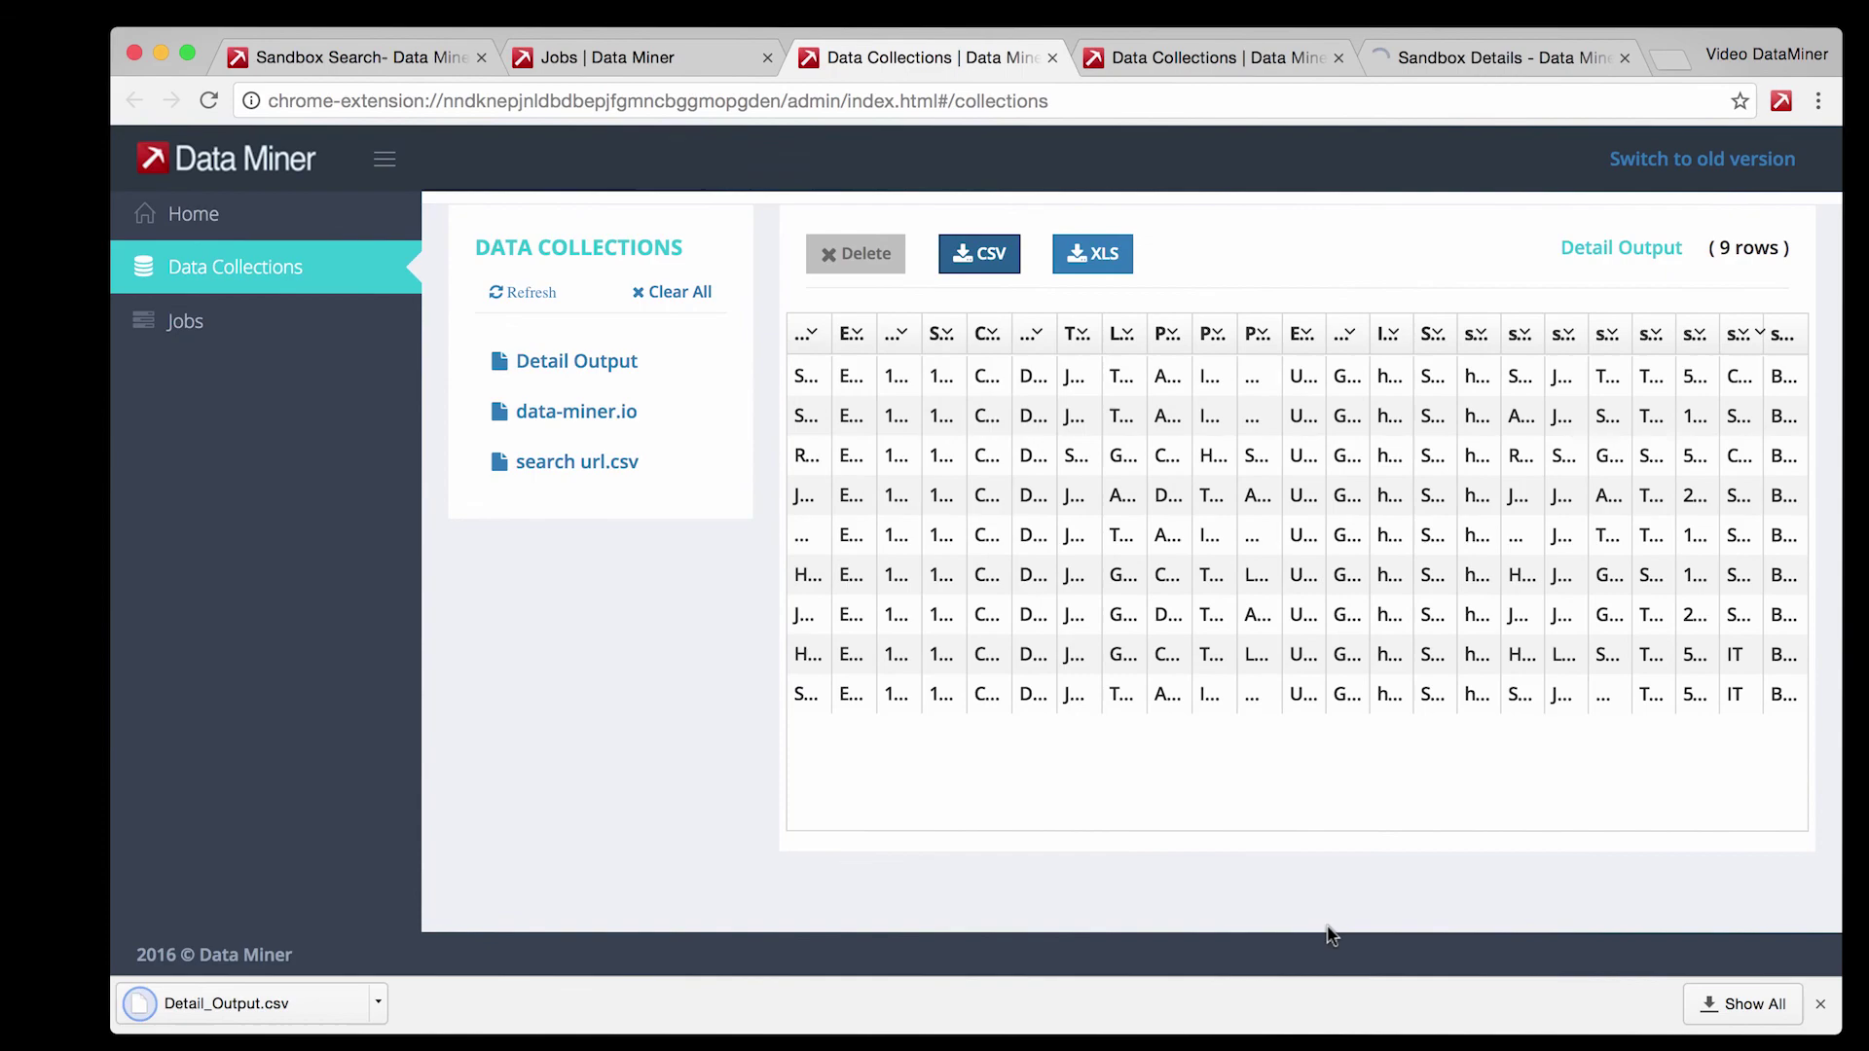